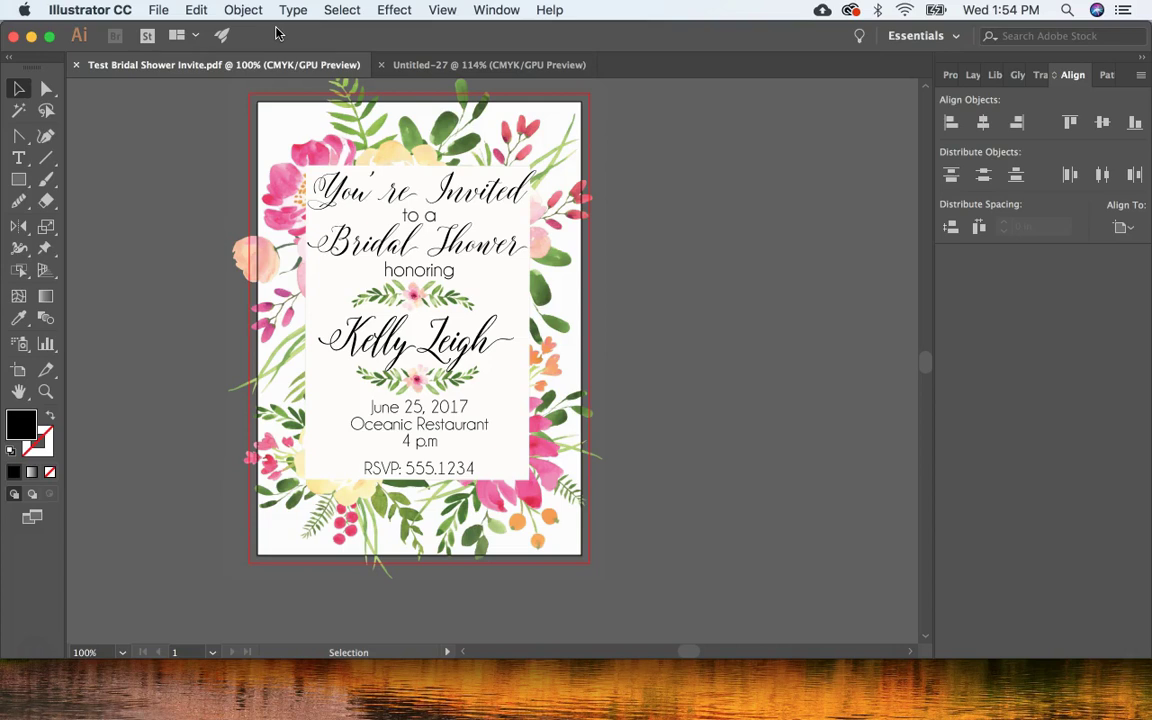
# Create the 5 x 7 in portrait document with 0.125 in bleed on every side
pyautogui.click(158, 10)
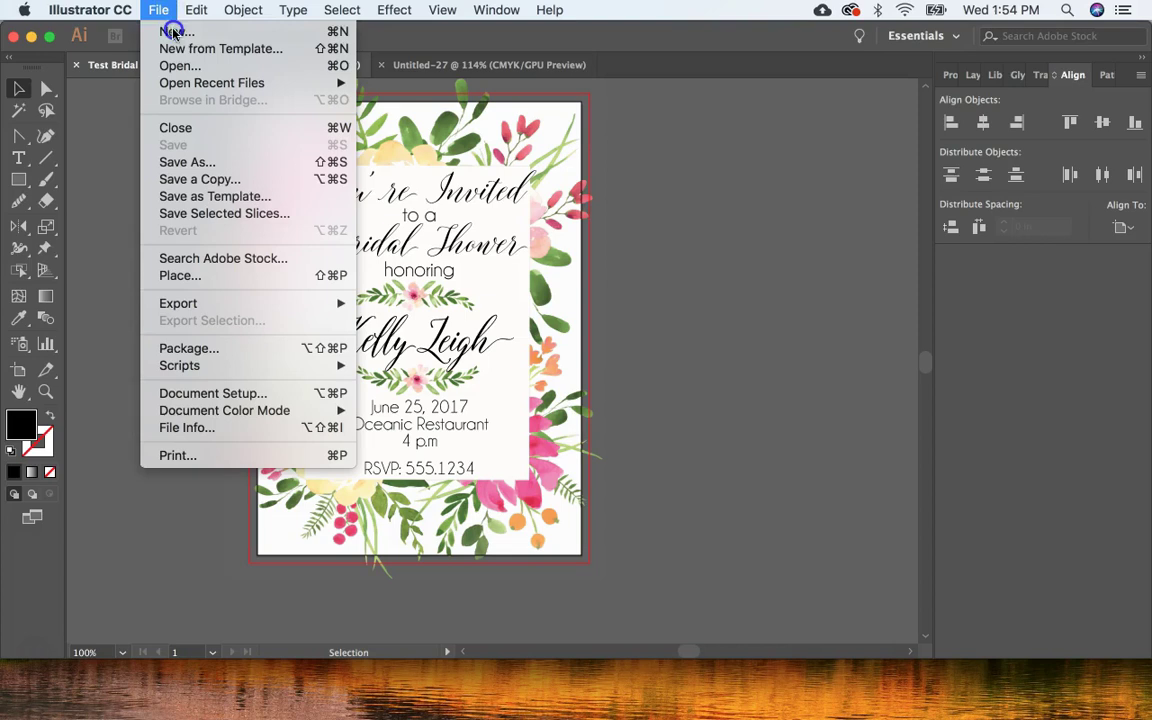
pyautogui.click(174, 32)
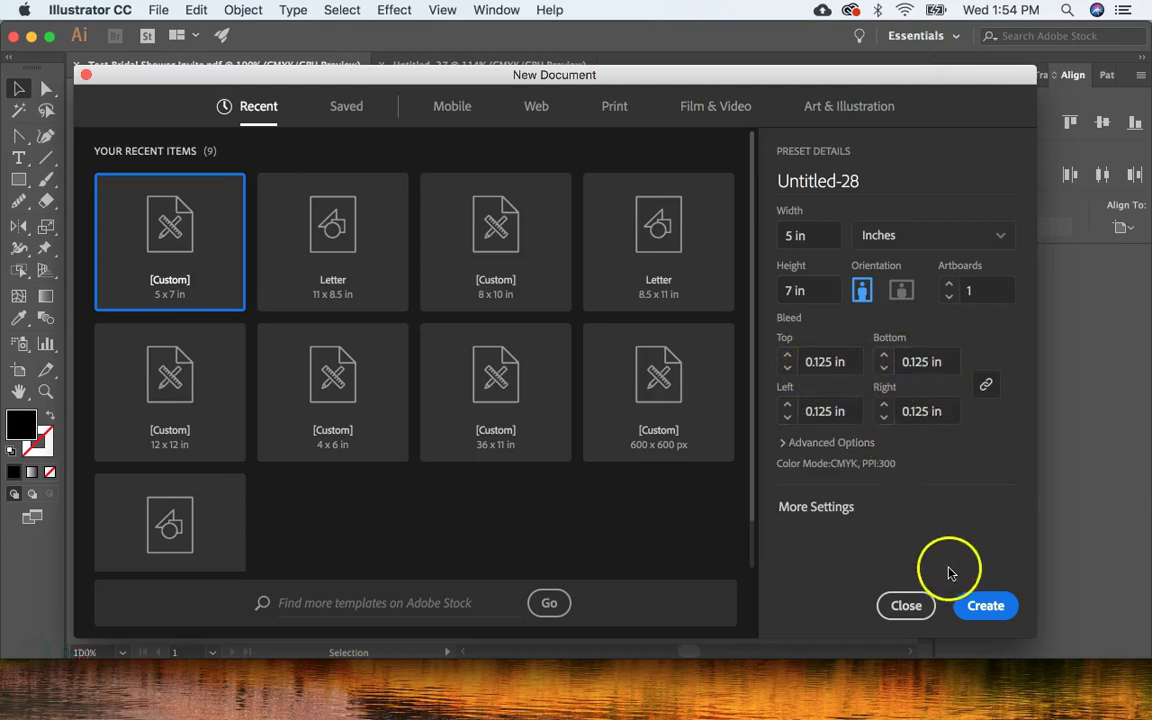
pyautogui.click(985, 607)
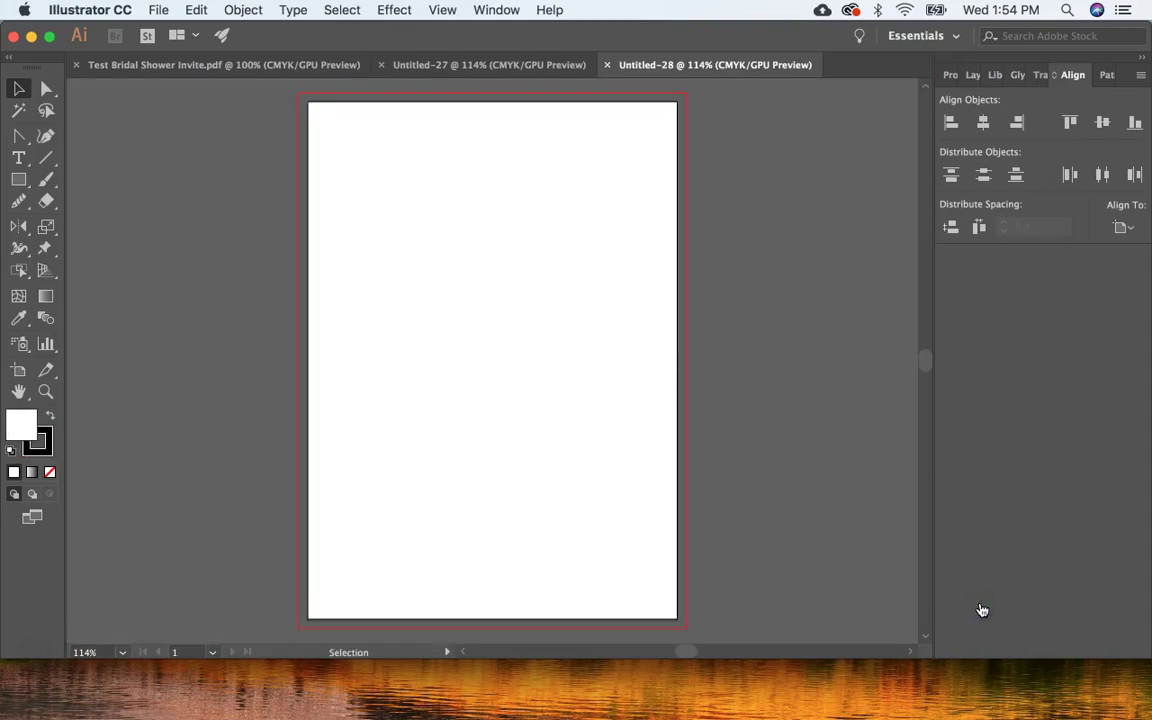
pyautogui.click(303, 166)
pyautogui.click(270, 68)
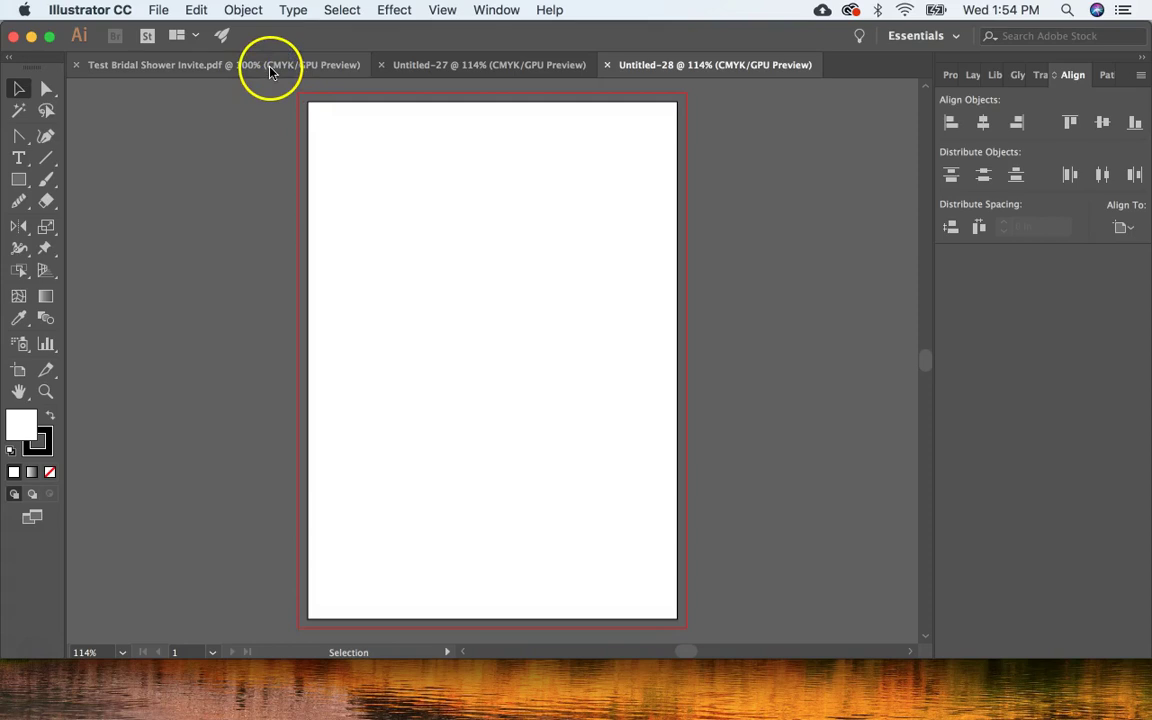
pyautogui.click(253, 110)
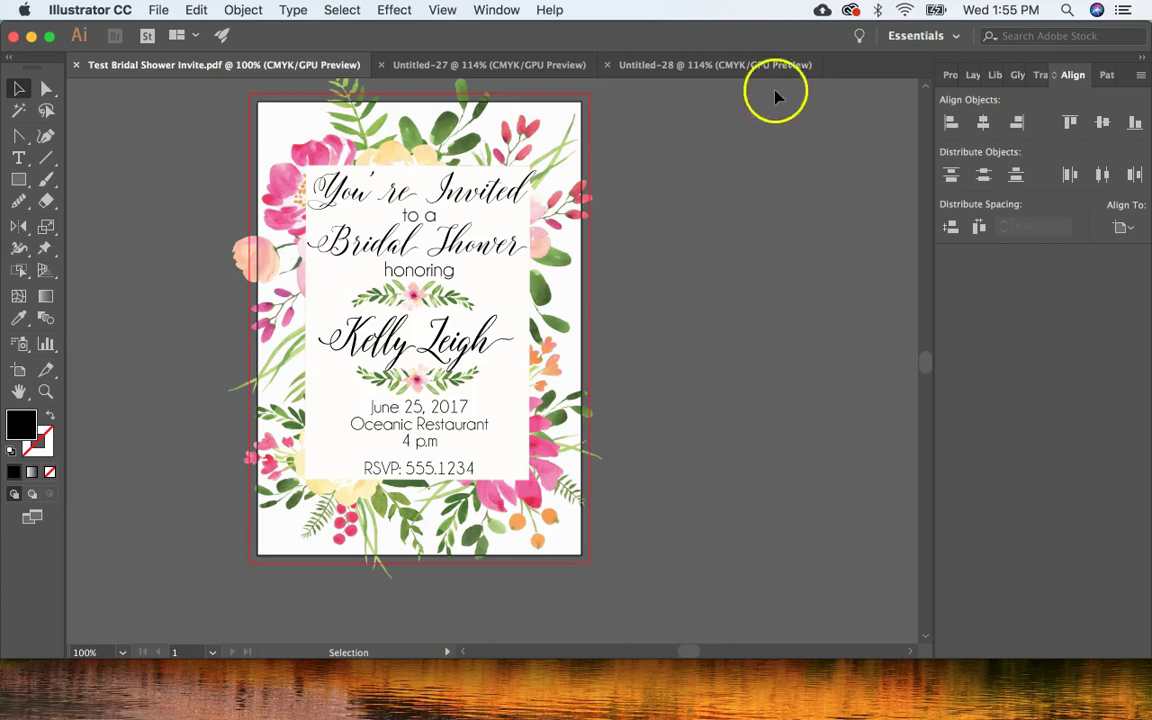
pyautogui.click(743, 66)
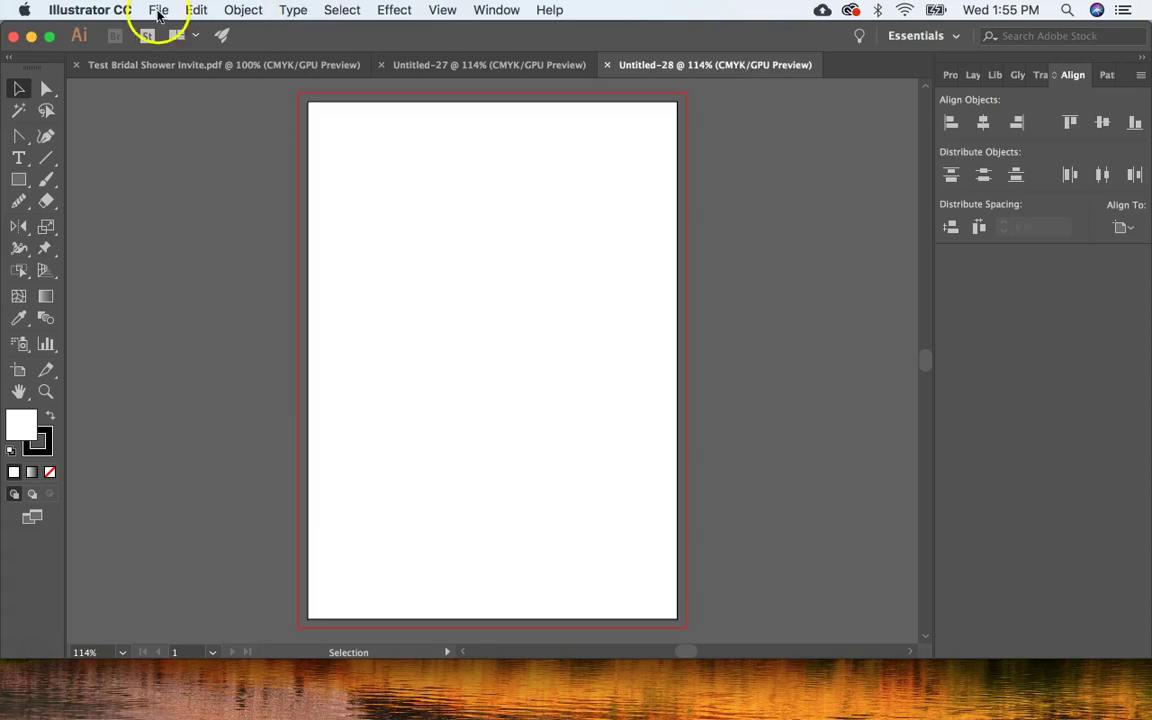
pyautogui.click(158, 12)
# Place 58.png from the PNG folder, anchored at the artboard's top-left corner
pyautogui.click(183, 280)
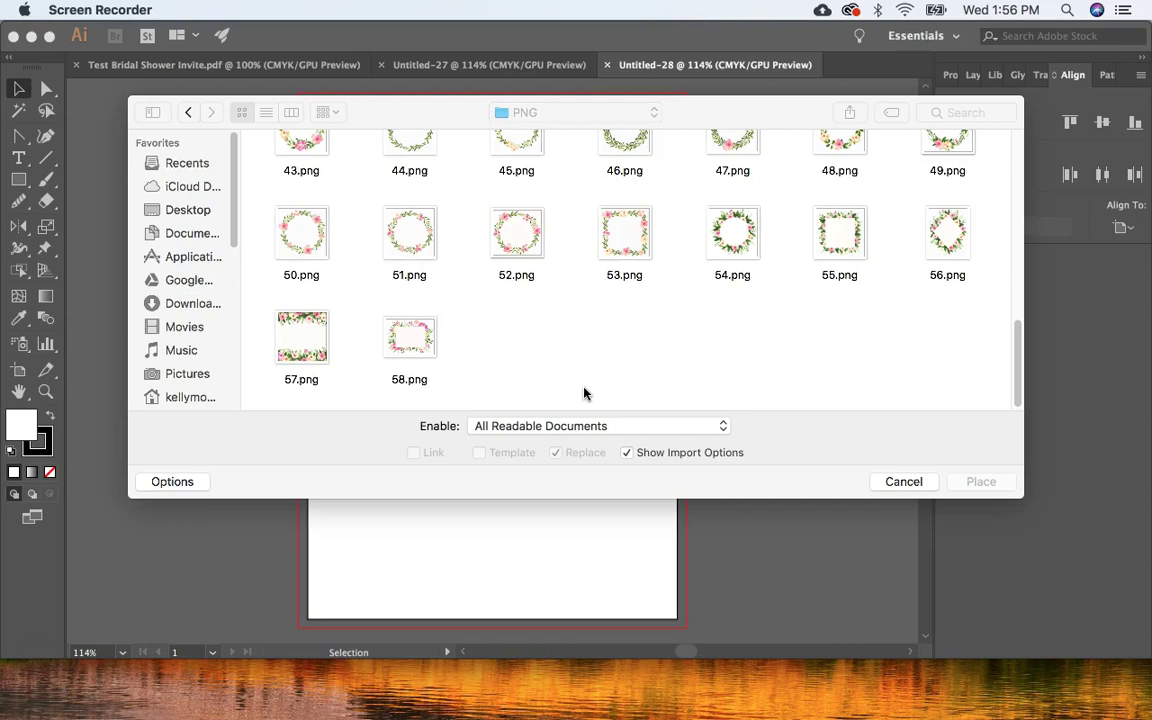
pyautogui.click(429, 347)
pyautogui.click(417, 346)
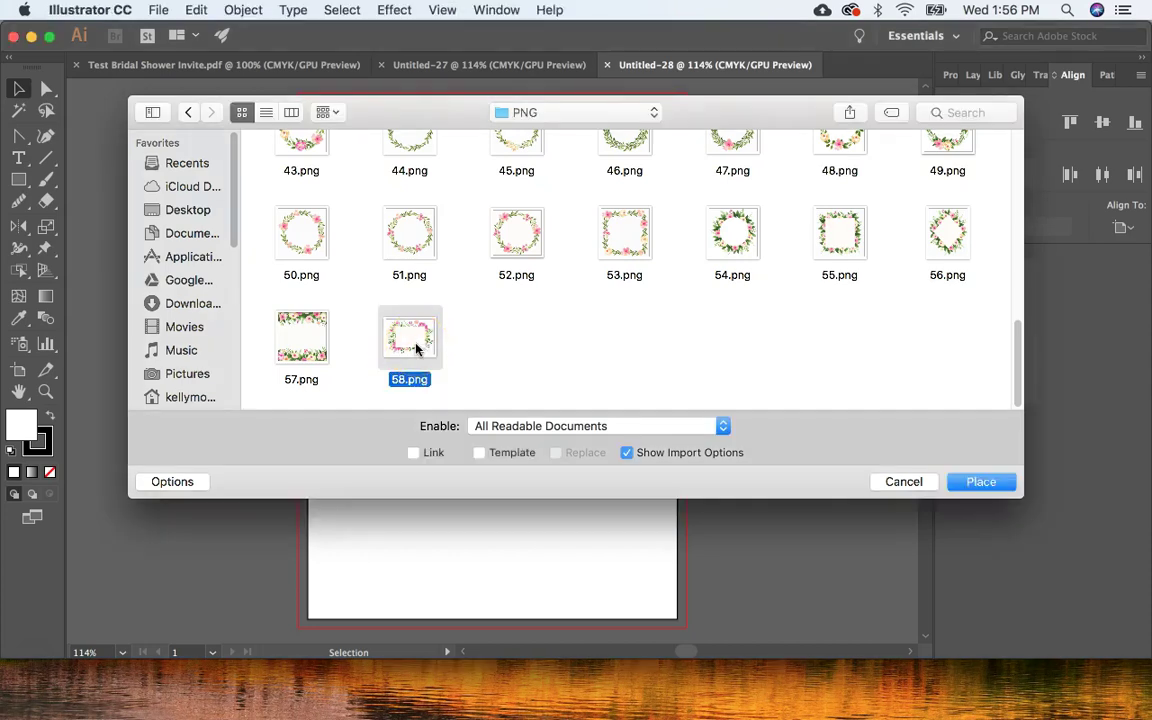
pyautogui.click(980, 483)
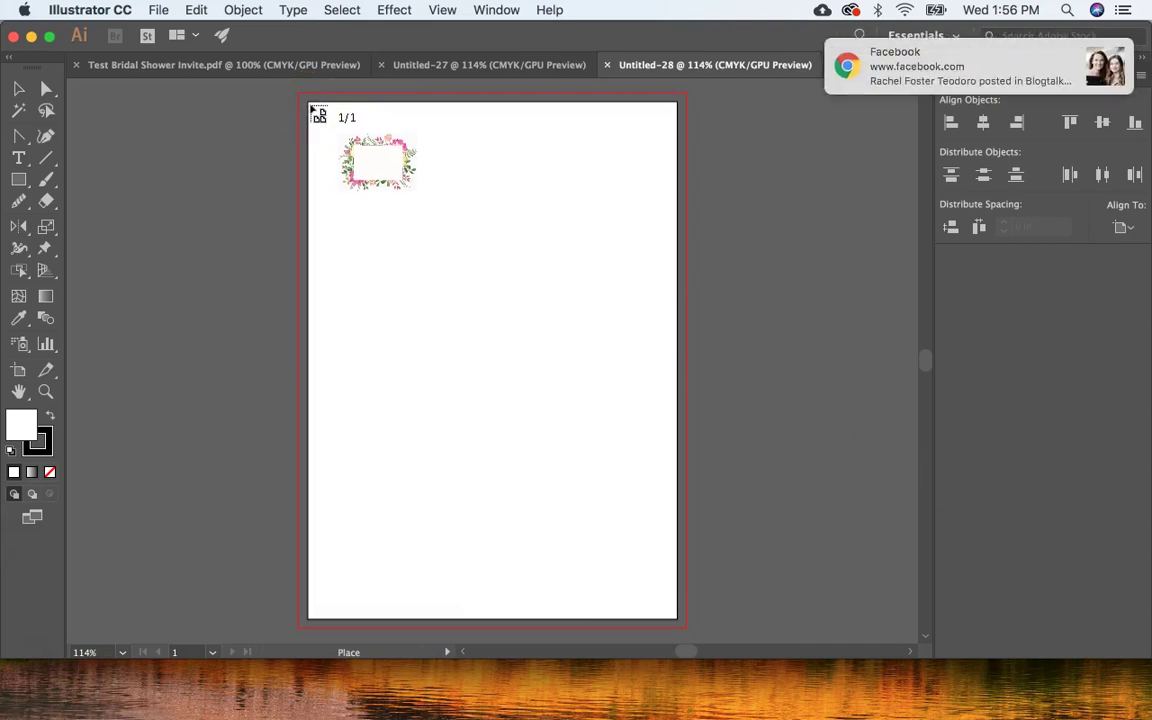
pyautogui.click(312, 107)
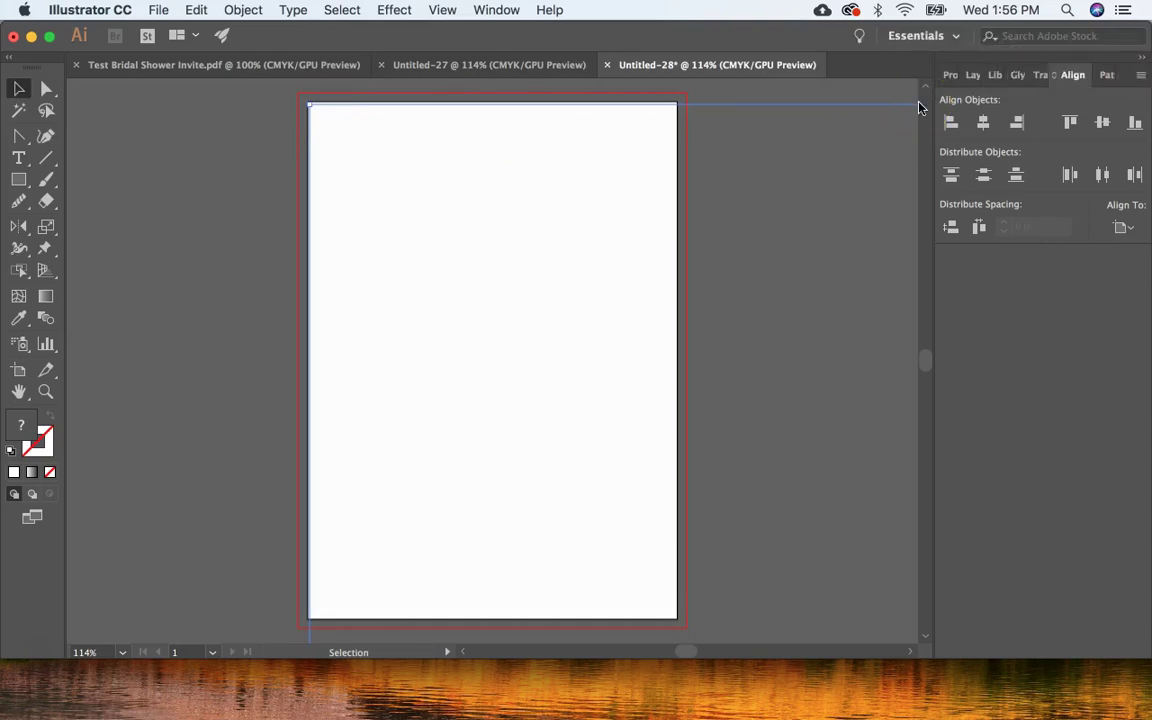
# Align the floral image to the artboard, centred both horizontally and vertically
pyautogui.click(775, 167)
pyautogui.click(1060, 72)
pyautogui.click(1126, 170)
pyautogui.click(1131, 206)
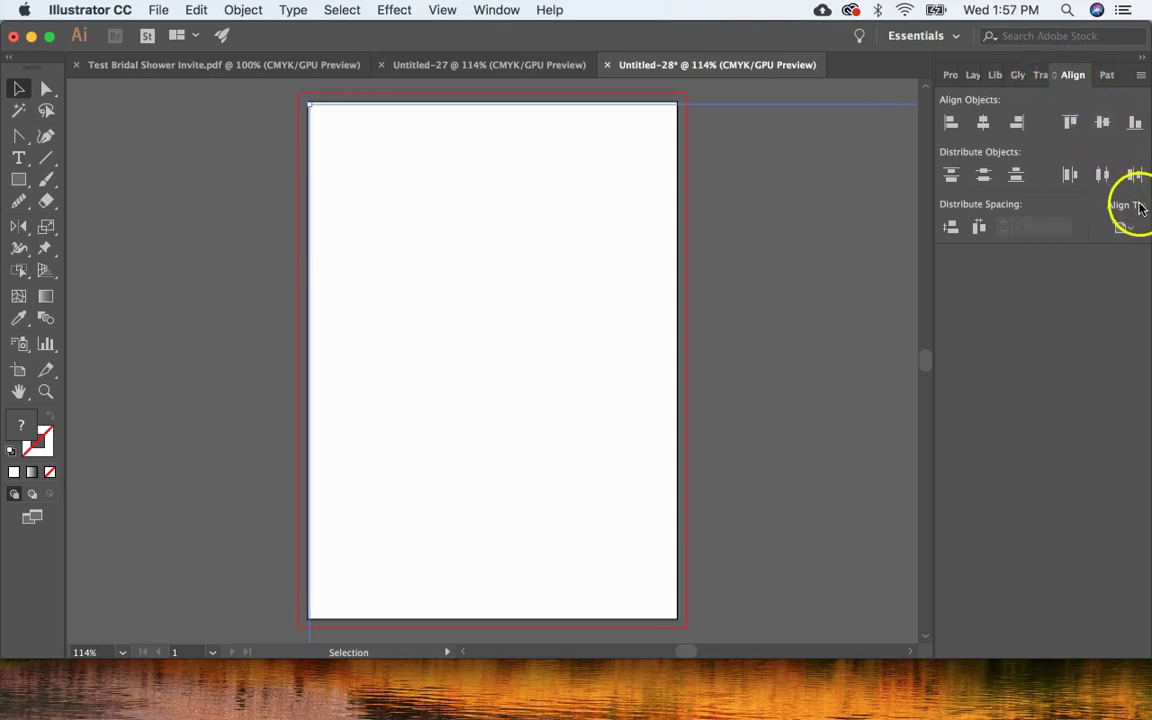
pyautogui.click(1124, 227)
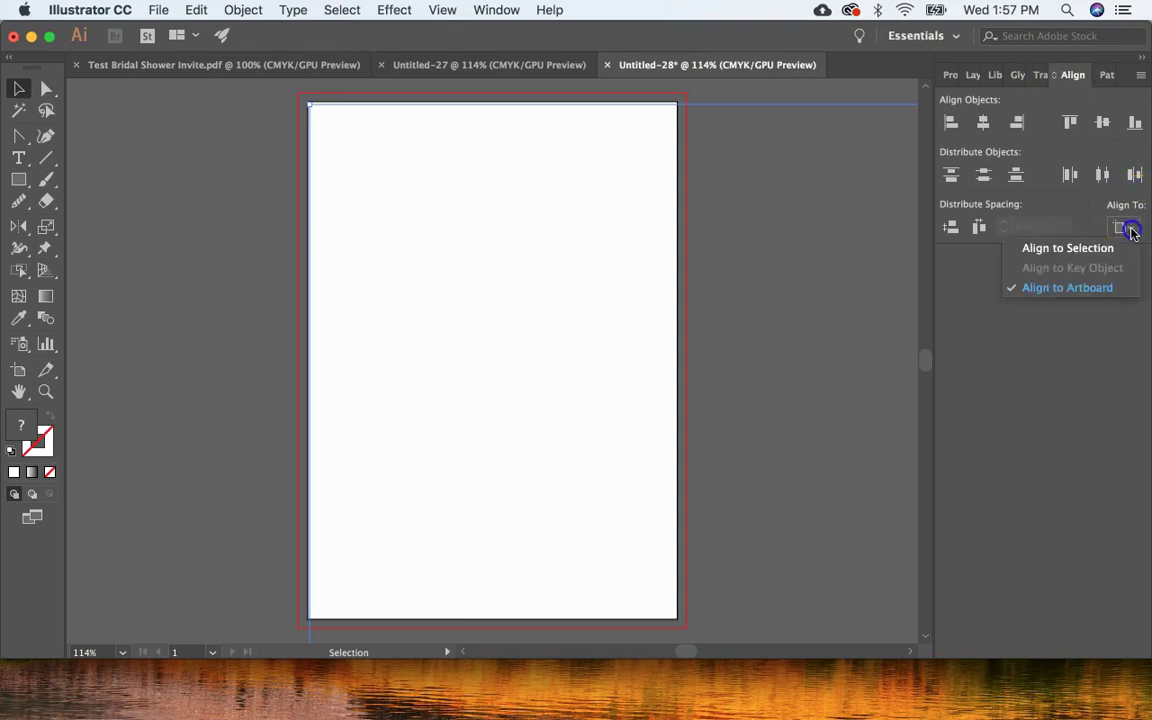
pyautogui.click(1080, 290)
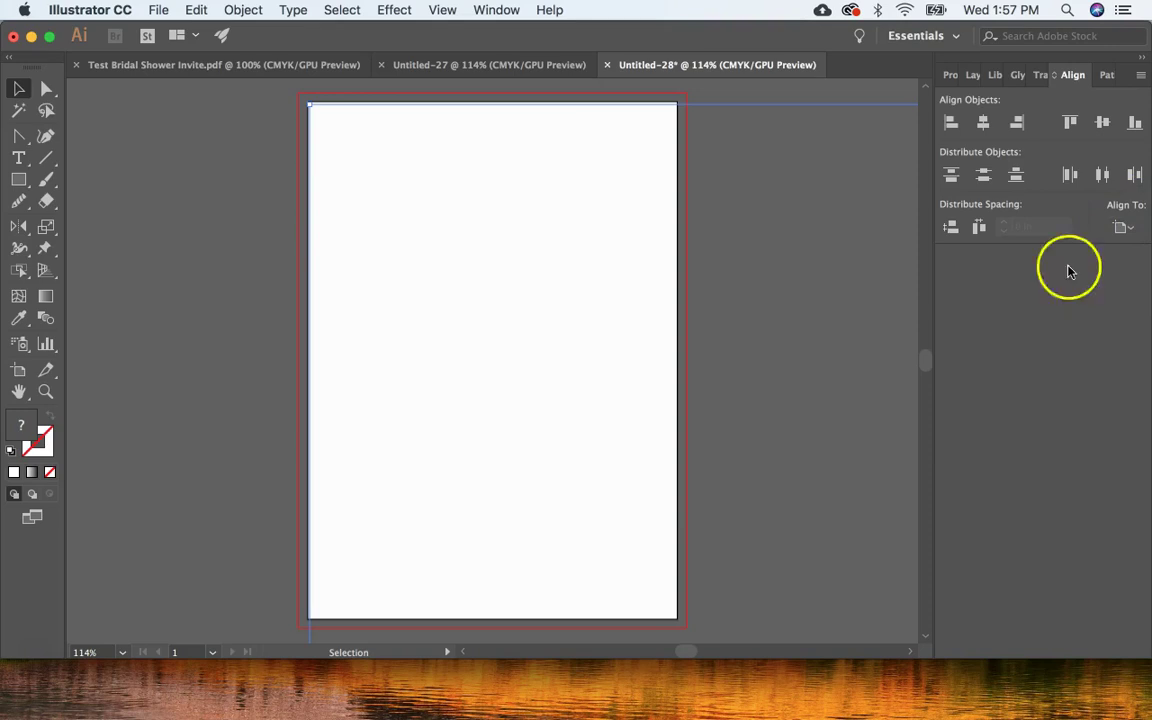
pyautogui.click(984, 127)
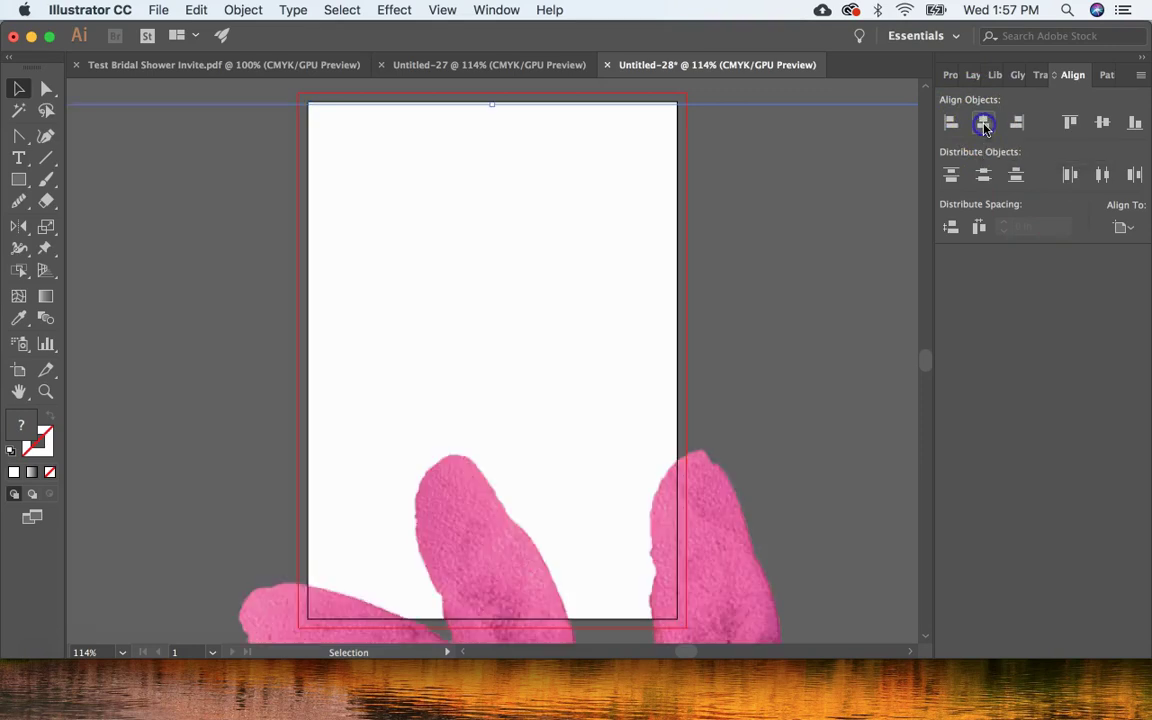
pyautogui.click(1103, 123)
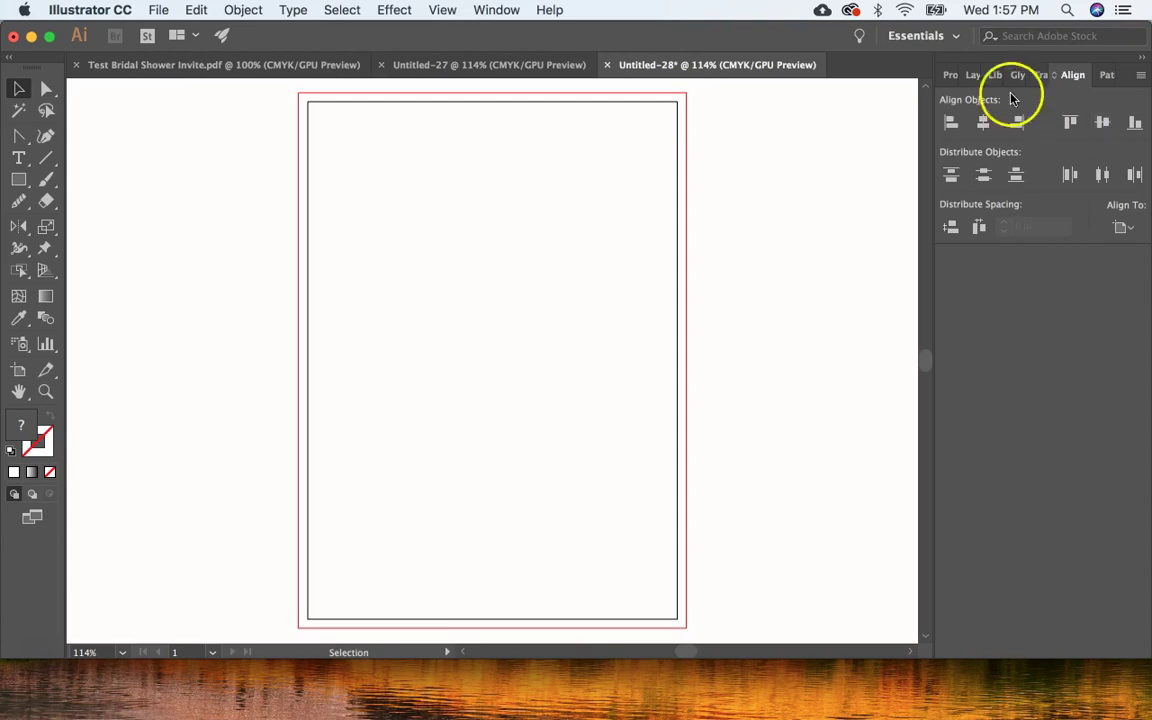
# Resize the floral image to 8 in wide with width and height proportions linked
pyautogui.click(950, 75)
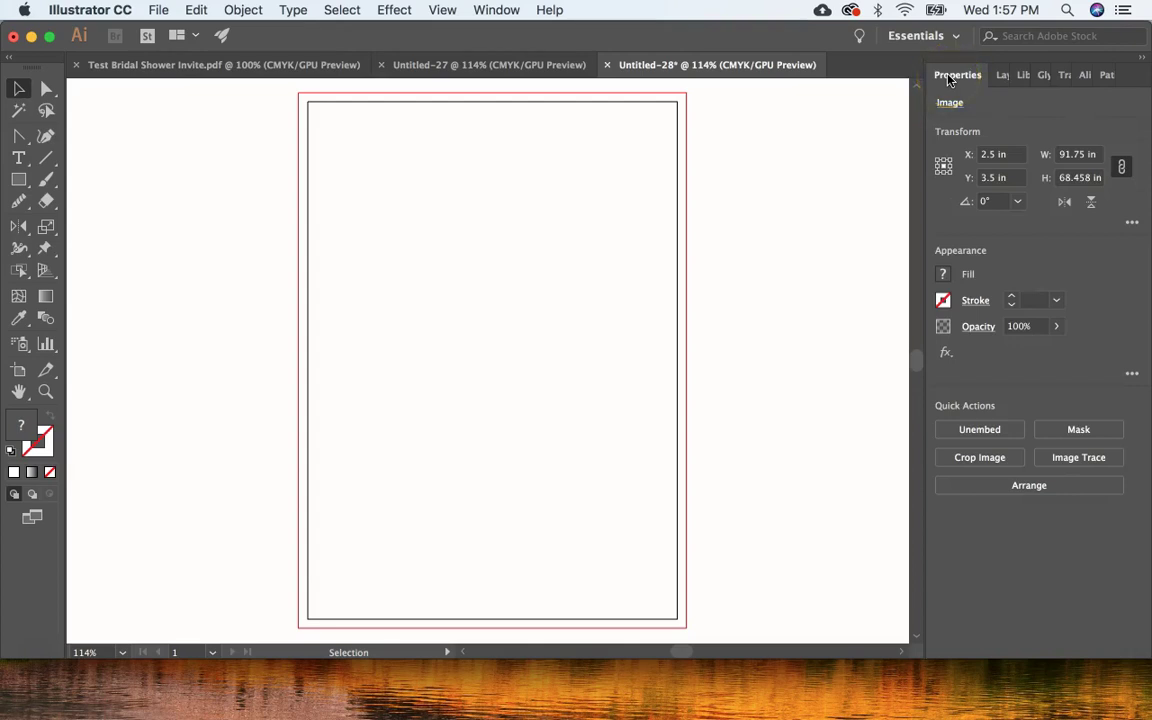
pyautogui.doubleClick(1072, 154)
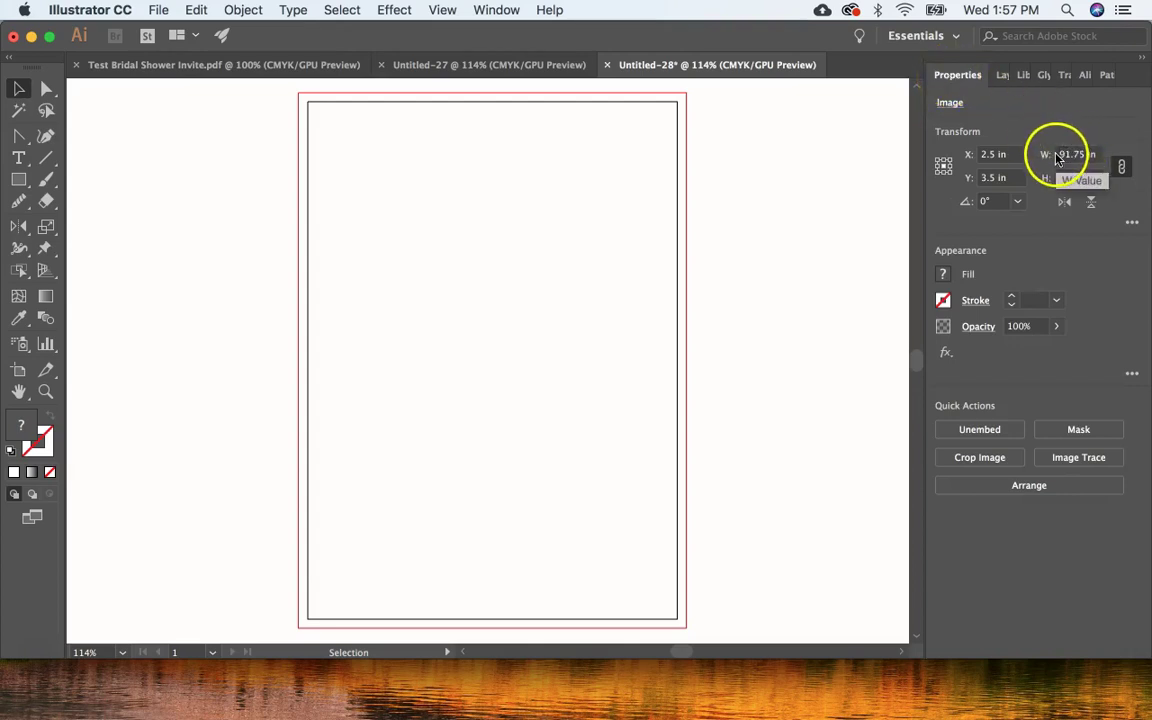
pyautogui.click(1050, 181)
pyautogui.click(1122, 168)
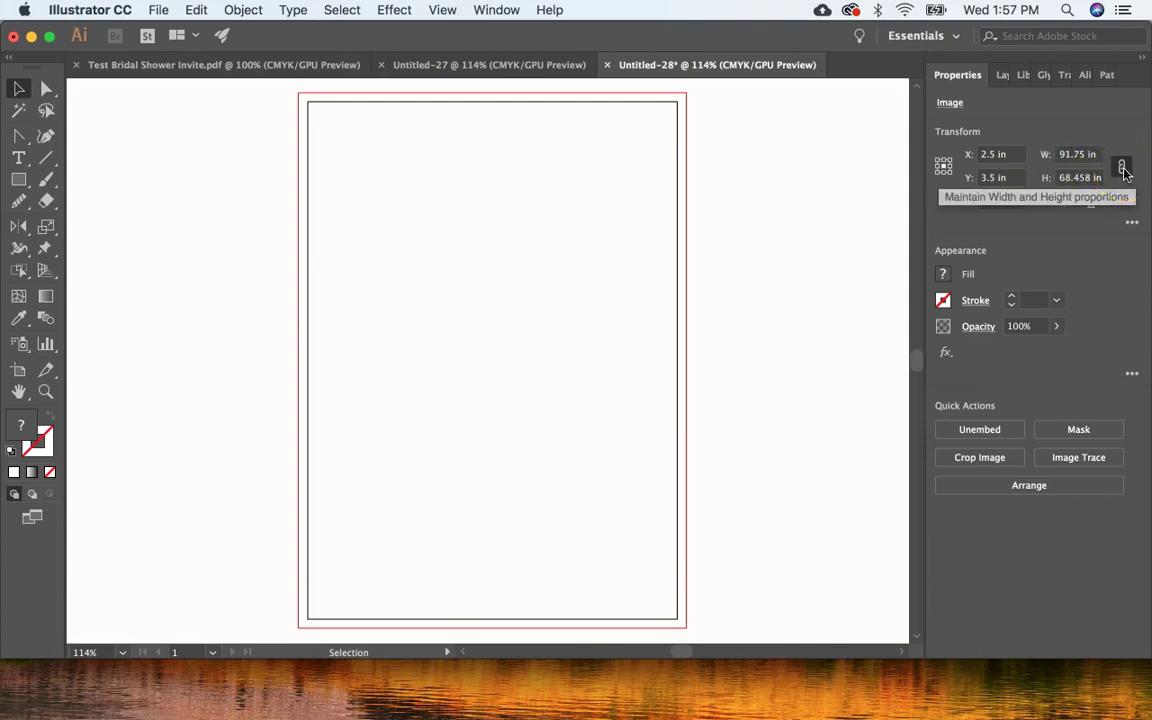
pyautogui.click(1082, 154)
pyautogui.click(1083, 153)
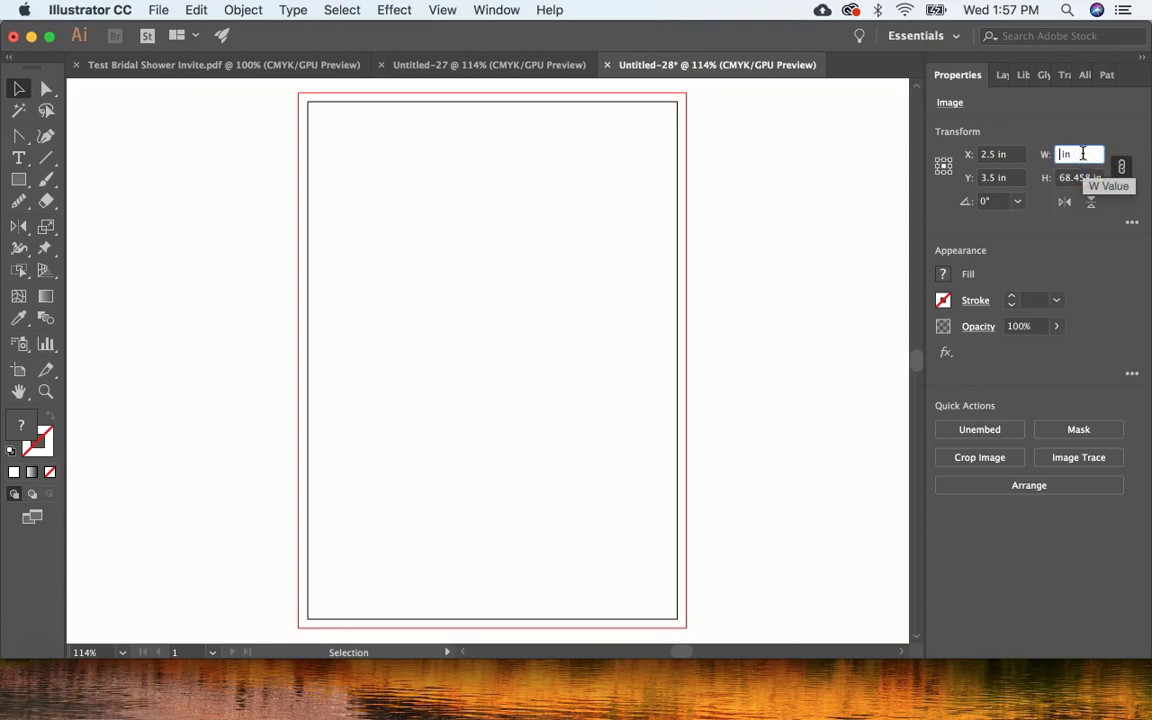
pyautogui.write('8 in')
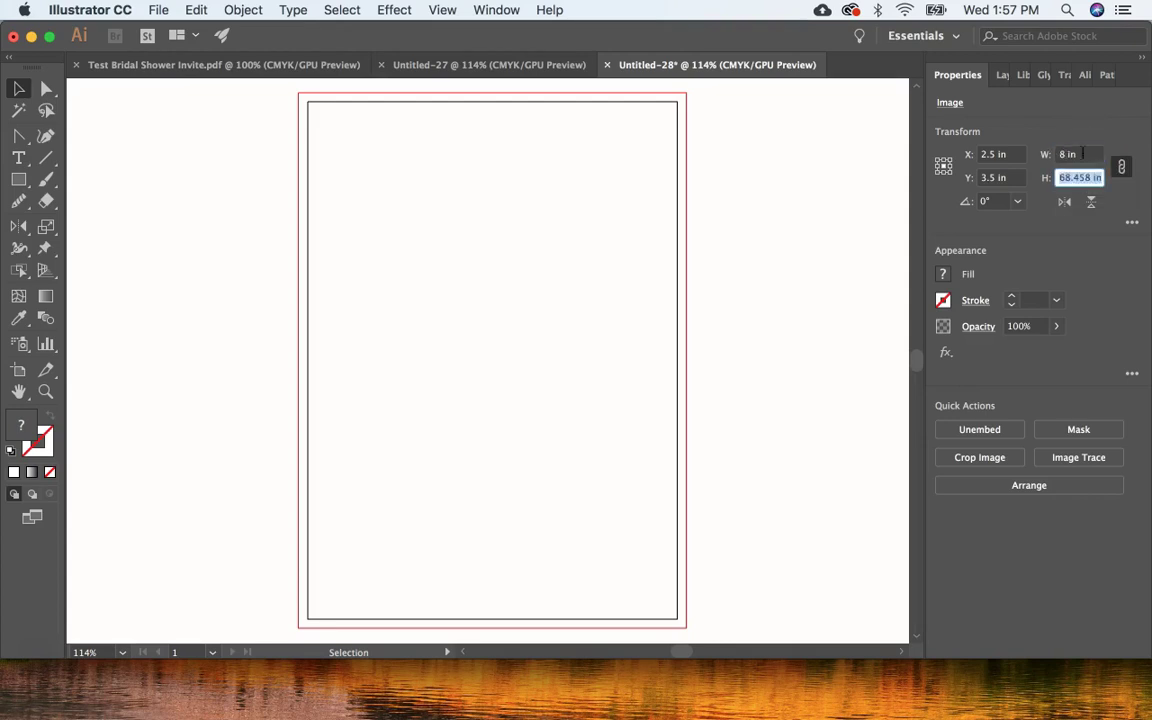
pyautogui.press('Tab')
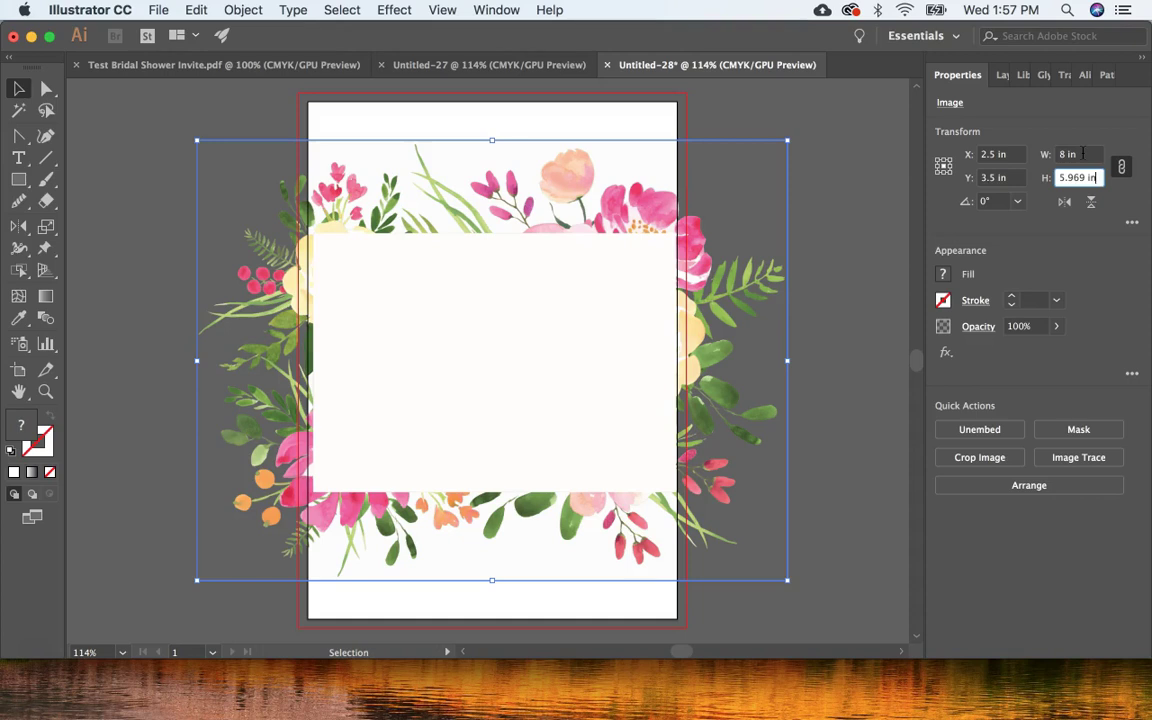
# Rotate the floral frame 90° so it stands portrait at 5.969 × 8 in
pyautogui.click(241, 10)
pyautogui.moveTo(263, 33)
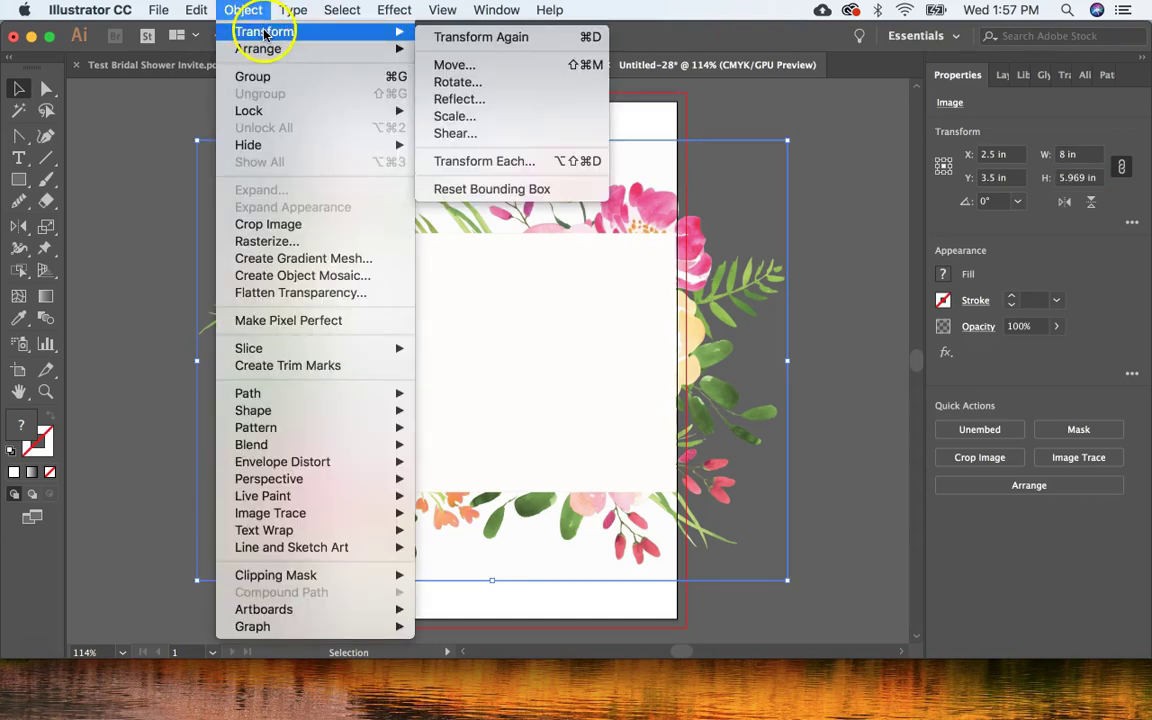
pyautogui.click(449, 84)
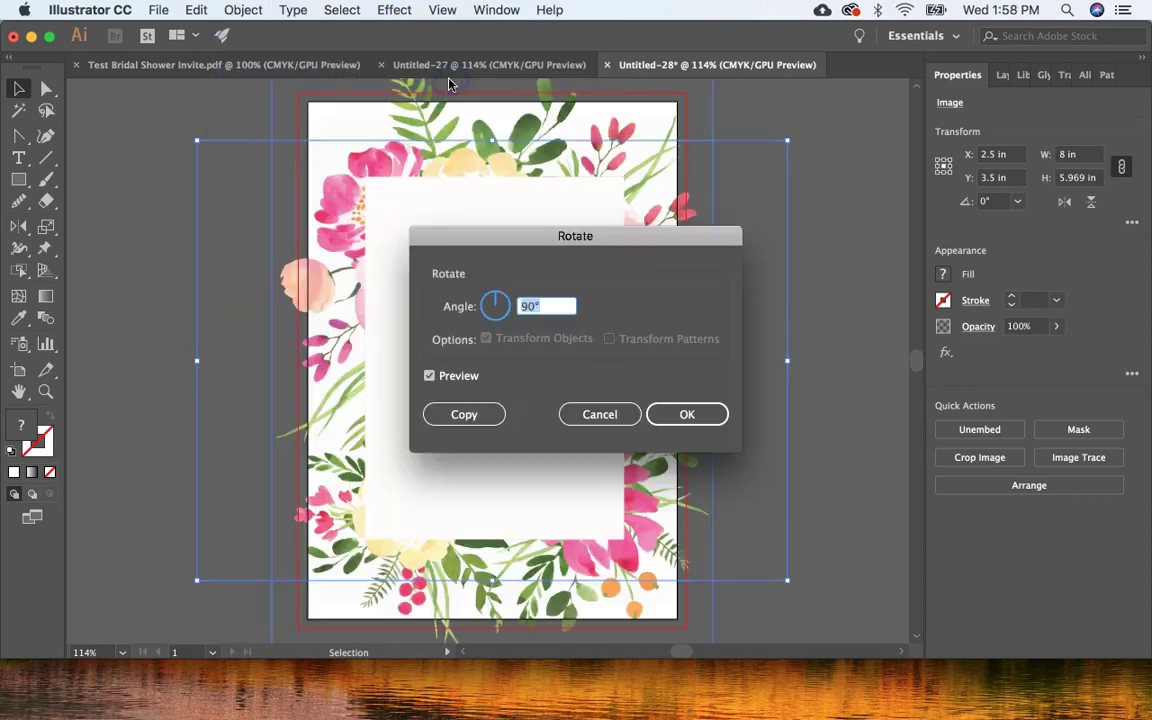
pyautogui.doubleClick(535, 306)
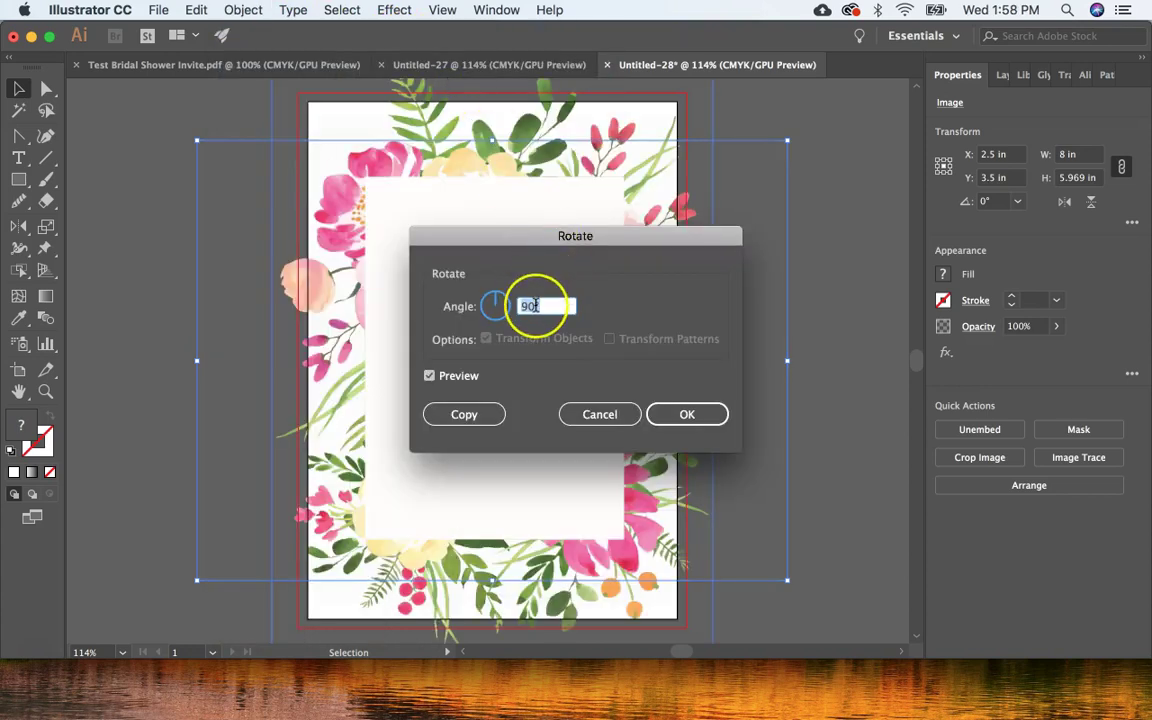
pyautogui.click(440, 386)
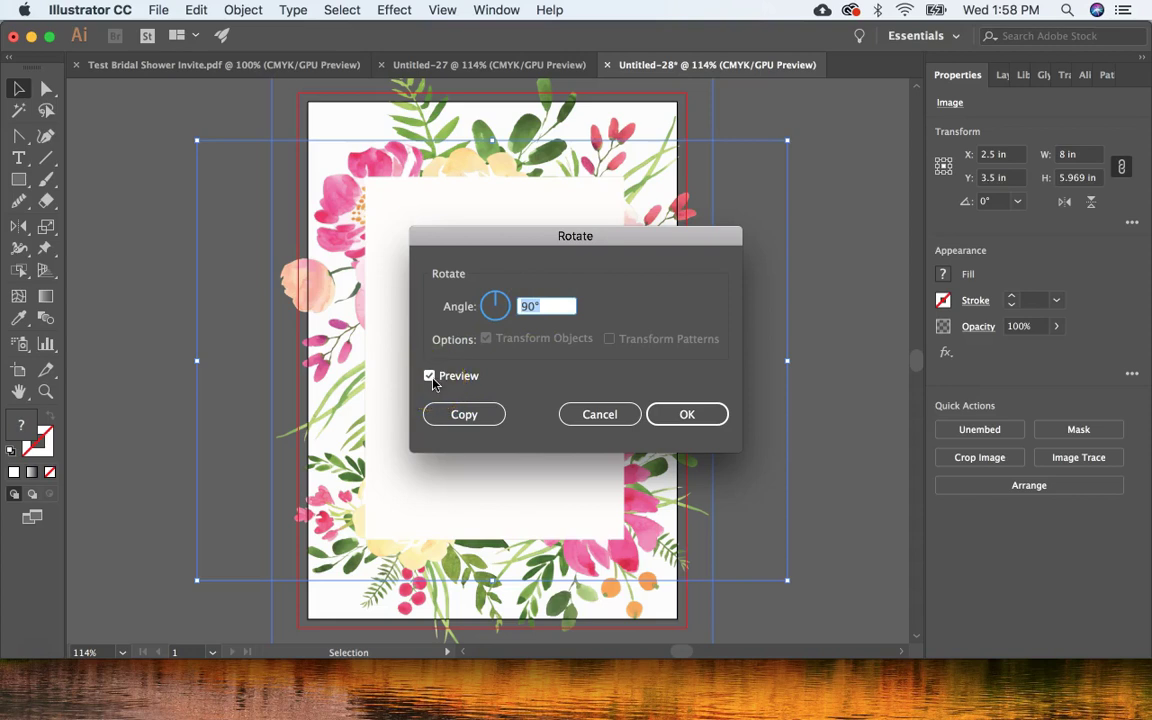
pyautogui.click(661, 416)
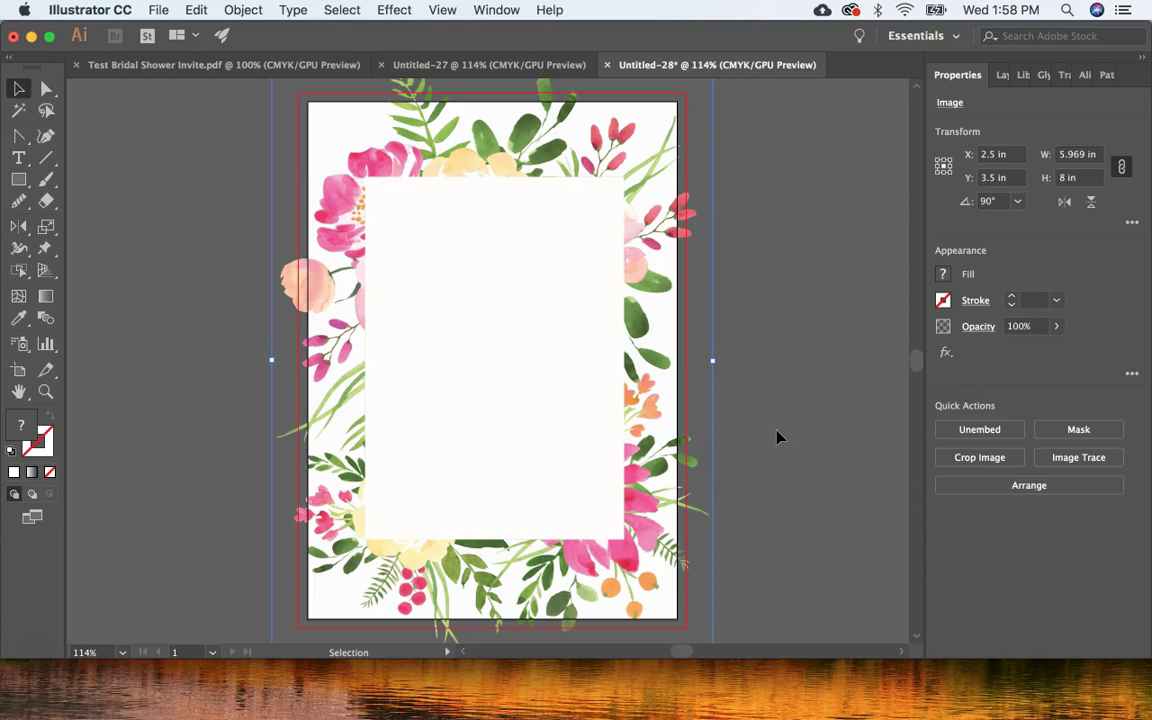
pyautogui.click(289, 65)
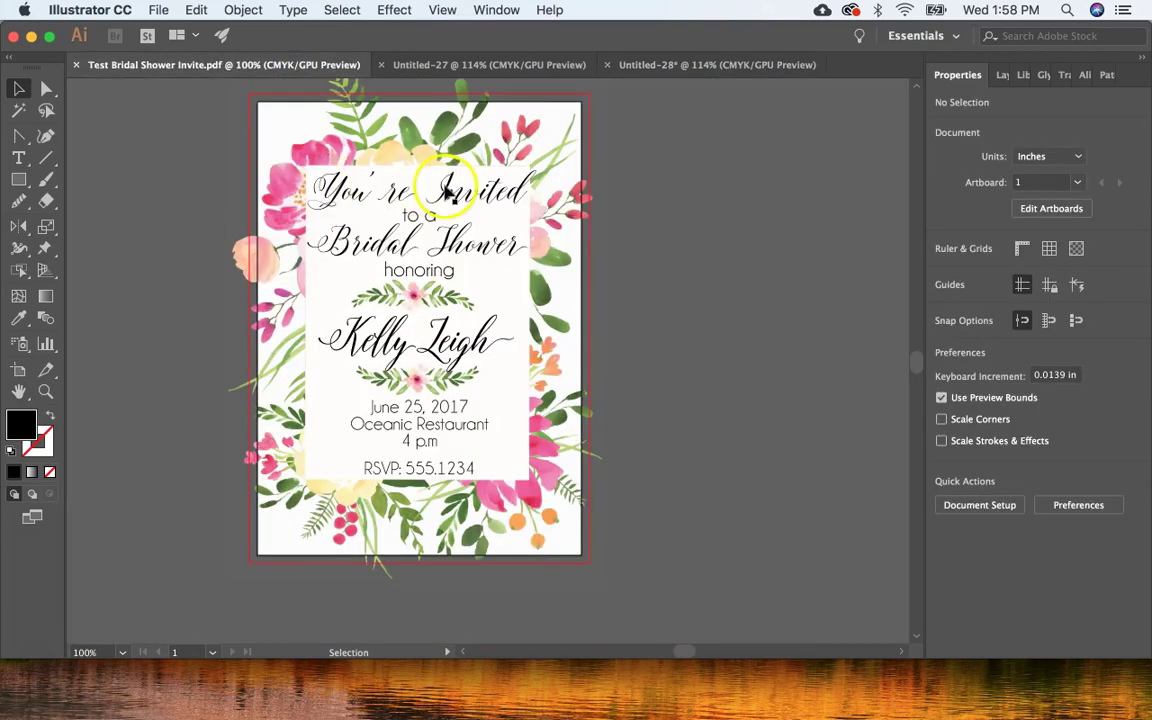
# Set the Type tool's fill colour to near-black 020202 (R 2, G 2, B 2)
pyautogui.click(586, 100)
pyautogui.click(650, 64)
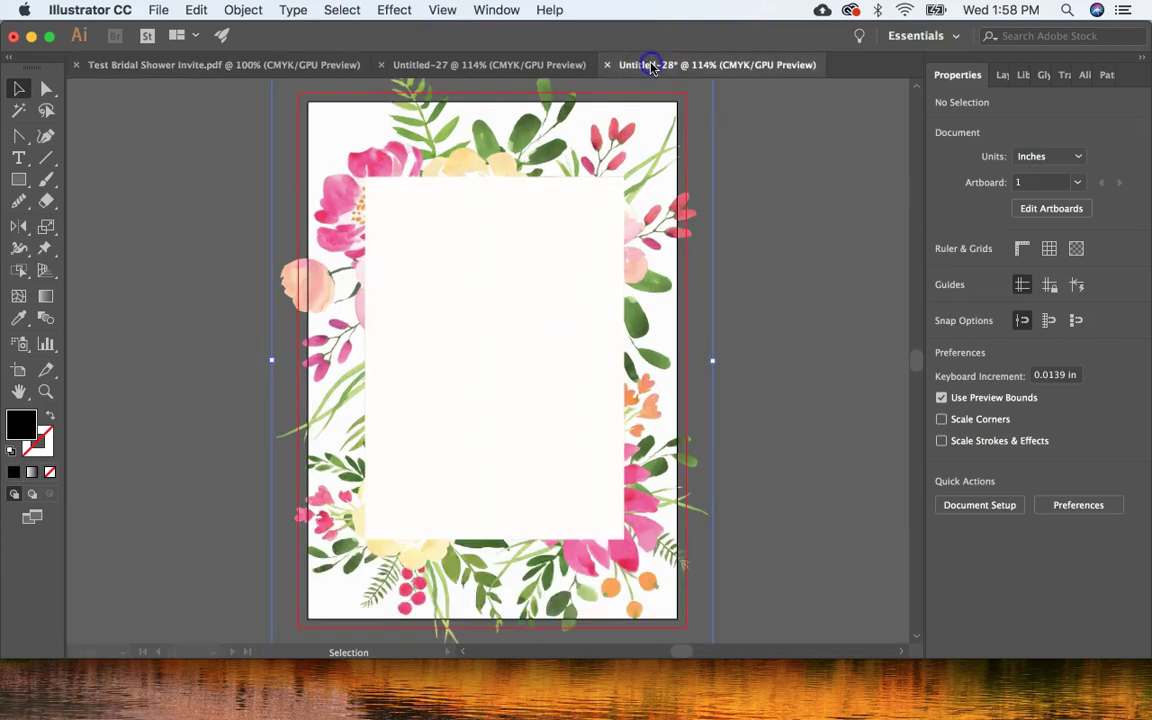
pyautogui.click(20, 158)
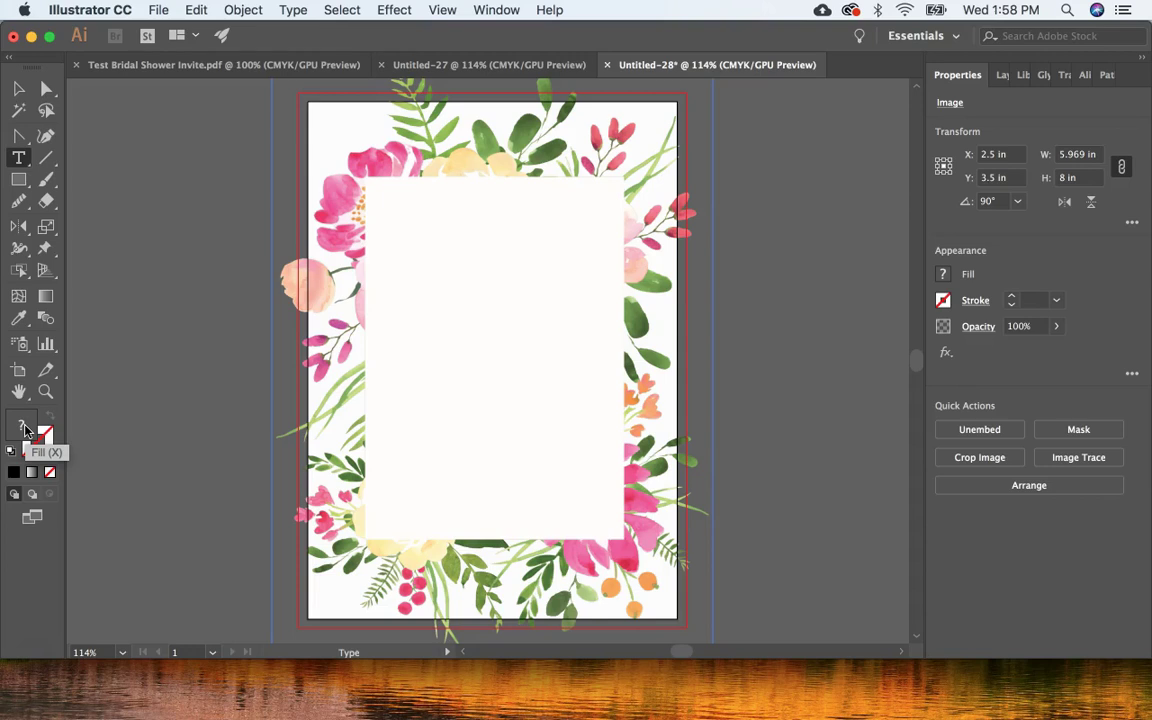
pyautogui.press('x')
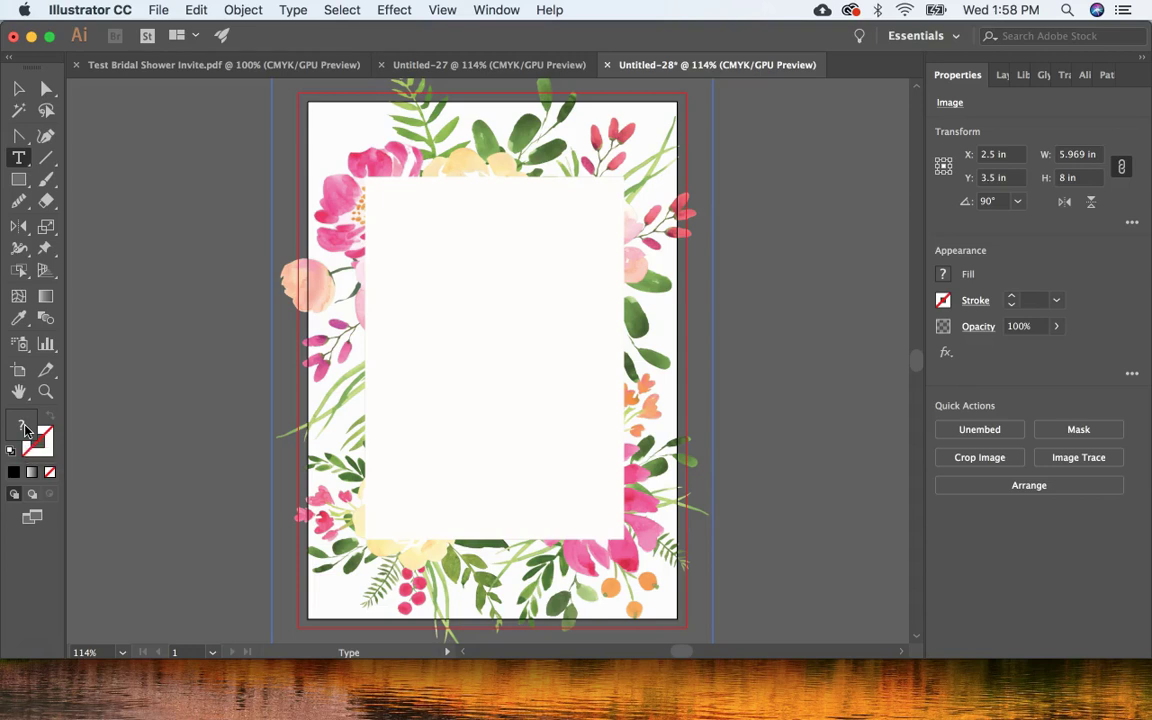
pyautogui.doubleClick(27, 430)
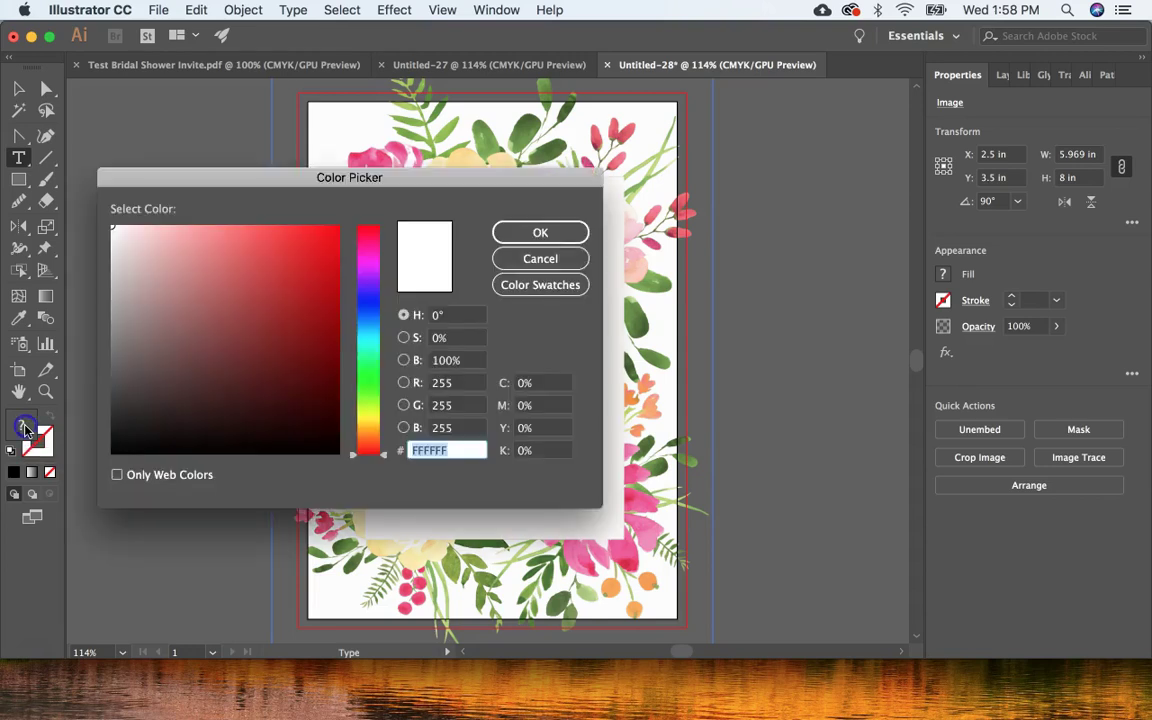
pyautogui.click(115, 450)
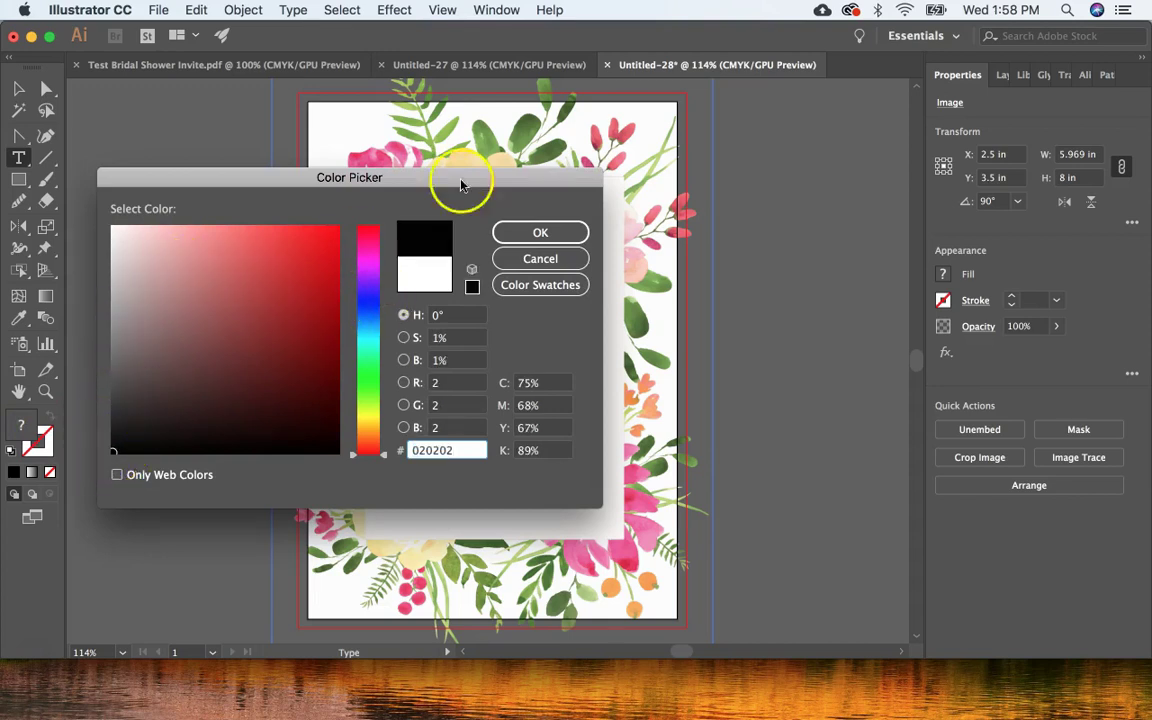
pyautogui.click(538, 231)
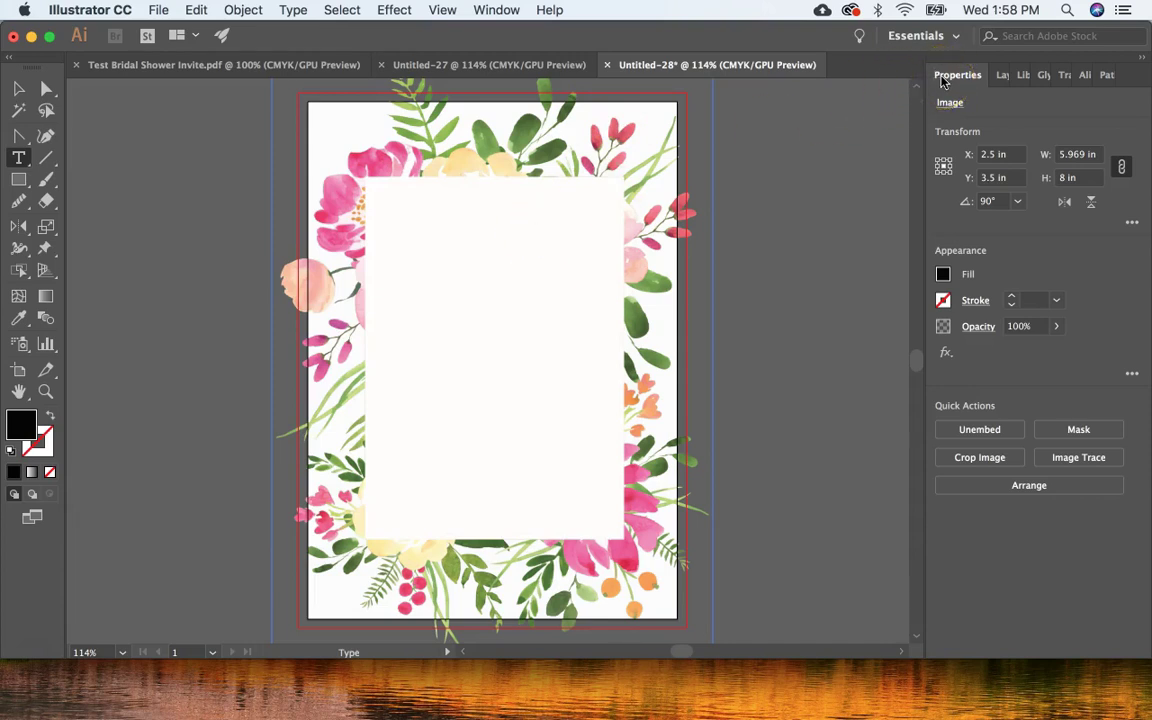
pyautogui.moveTo(388, 223); pyautogui.dragTo(431, 256)
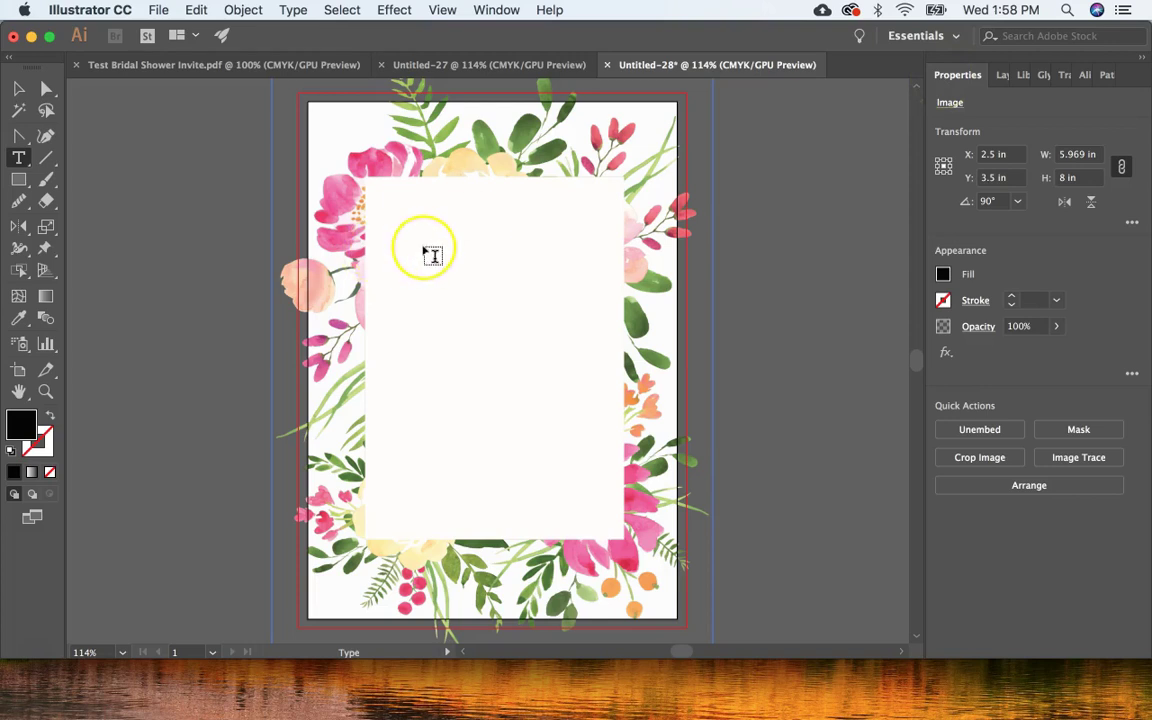
# Start a text line in the white panel, set in Edelwies at 48 pt
pyautogui.click(405, 257)
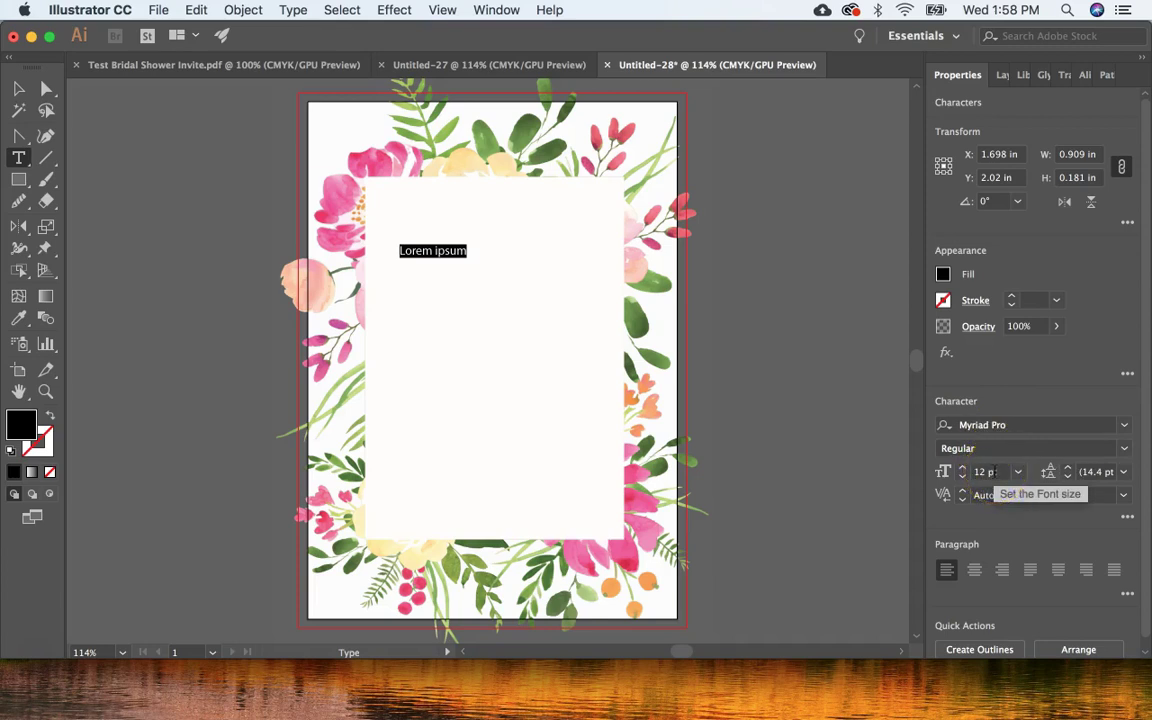
pyautogui.click(1008, 424)
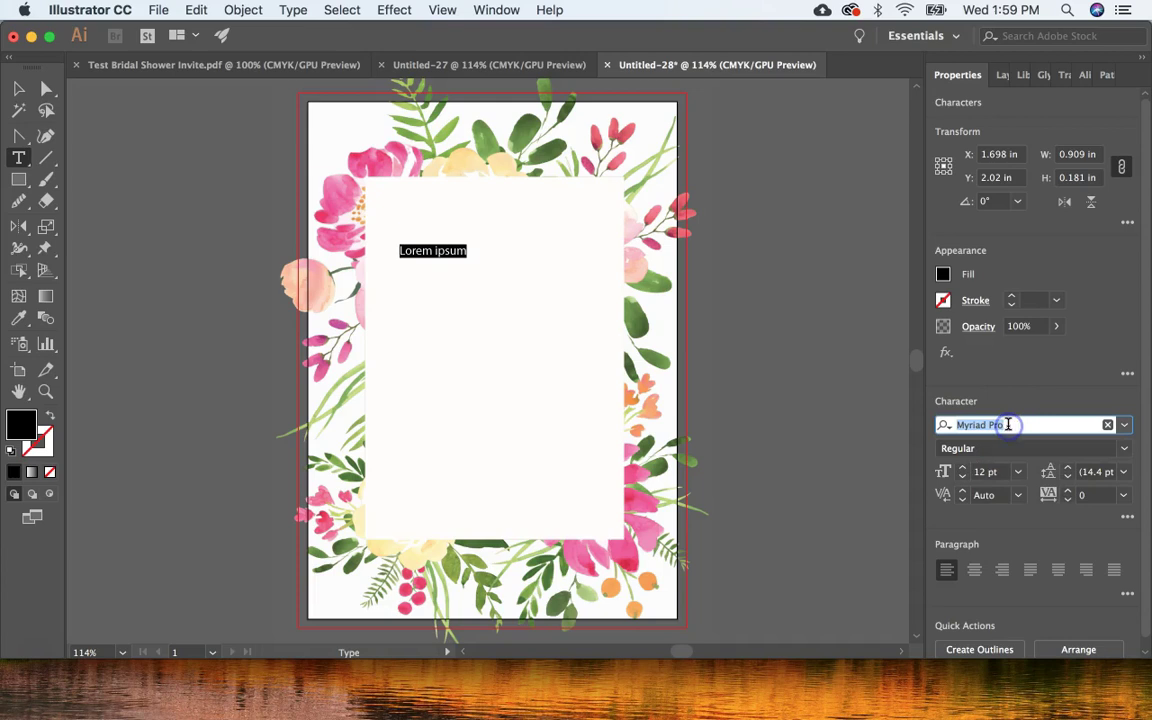
pyautogui.write('edel')
pyautogui.click(900, 476)
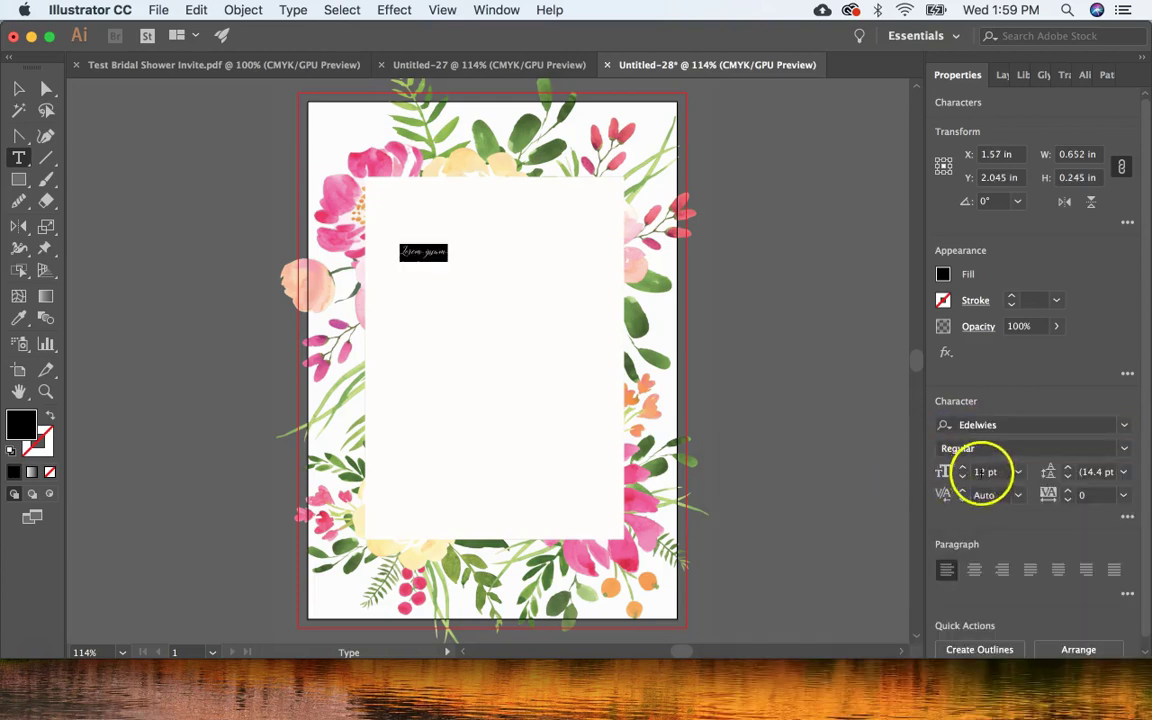
pyautogui.click(1020, 472)
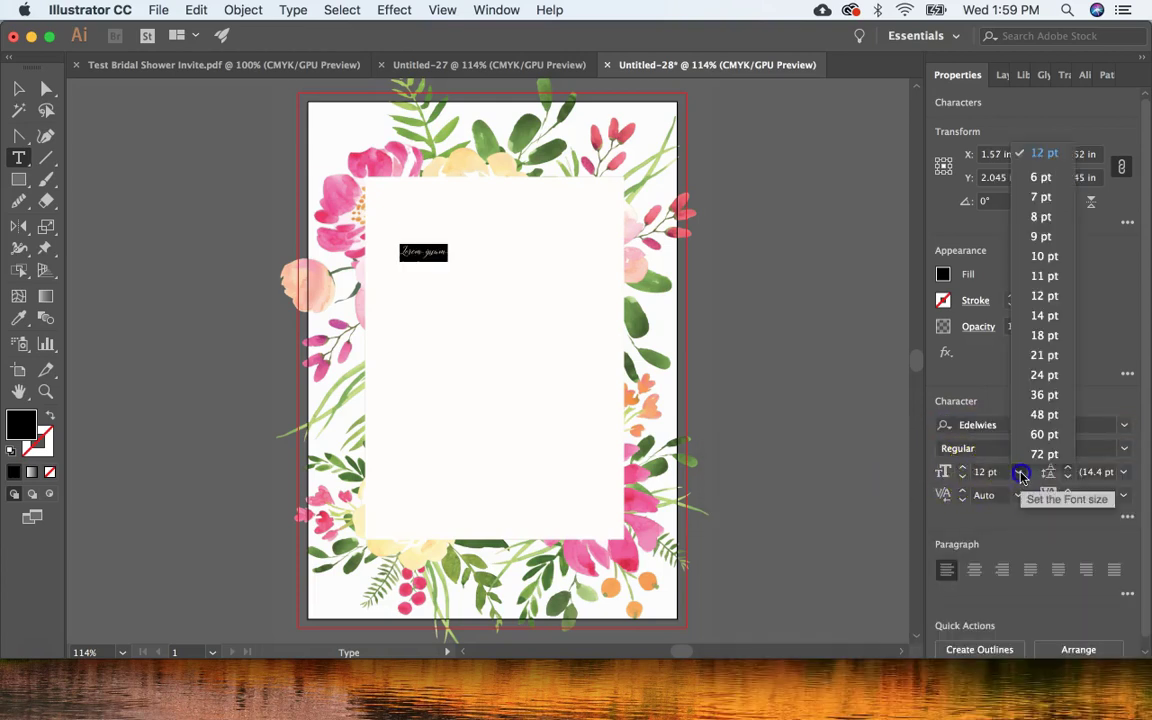
pyautogui.click(1050, 415)
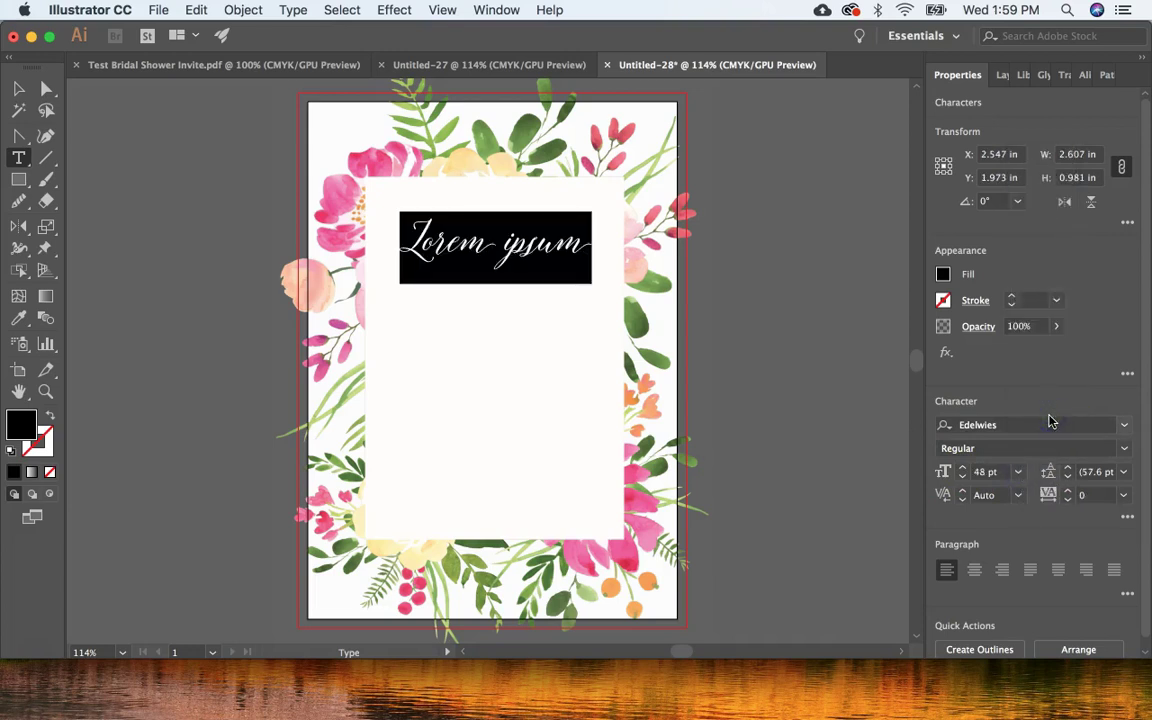
pyautogui.click(807, 401)
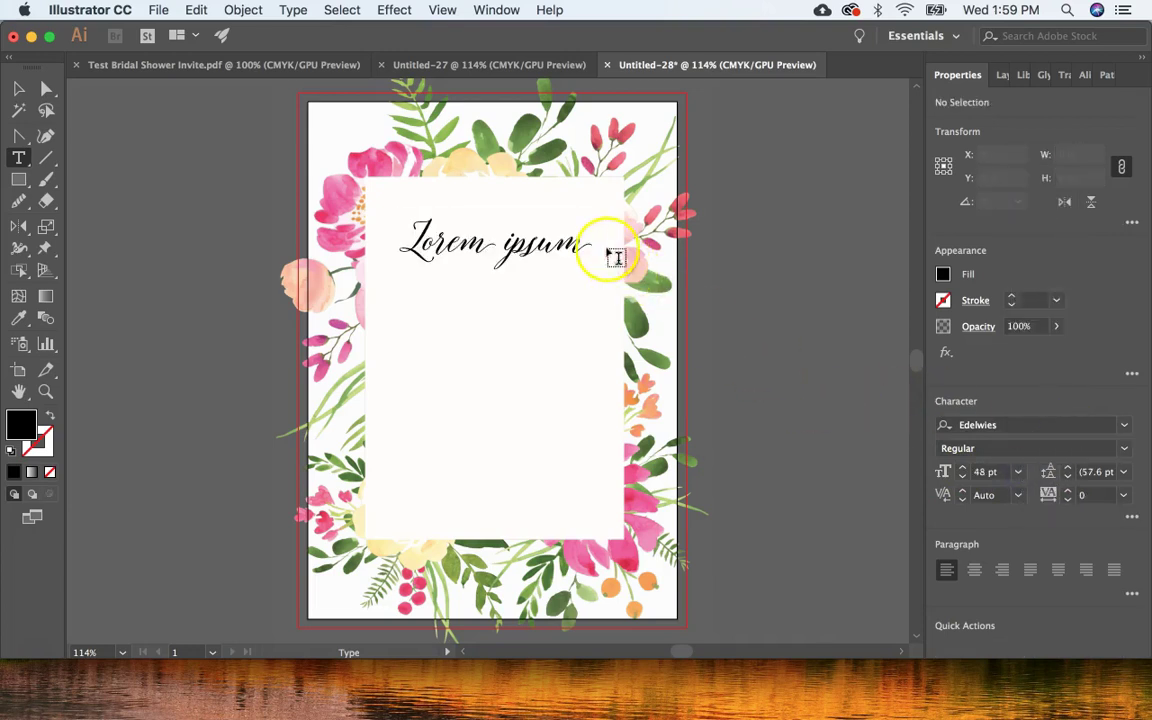
# Replace the Lorem ipsum placeholder with 'You're Invited'
pyautogui.click(578, 244)
pyautogui.press('BackSpace')
pyautogui.press('BackSpace')
pyautogui.press('BackSpace')
pyautogui.press('BackSpace')
pyautogui.press('BackSpace')
pyautogui.press('BackSpace')
pyautogui.press('BackSpace')
pyautogui.press('BackSpace')
pyautogui.press('BackSpace')
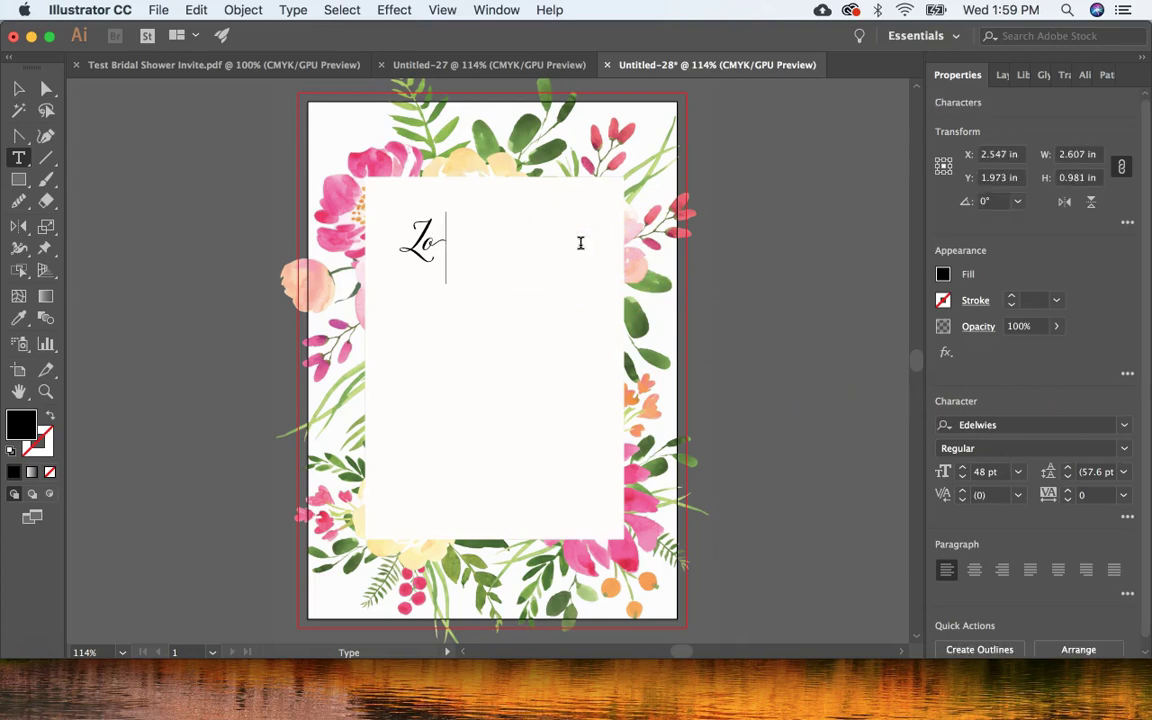
pyautogui.press('BackSpace')
pyautogui.press('BackSpace')
pyautogui.write('You')
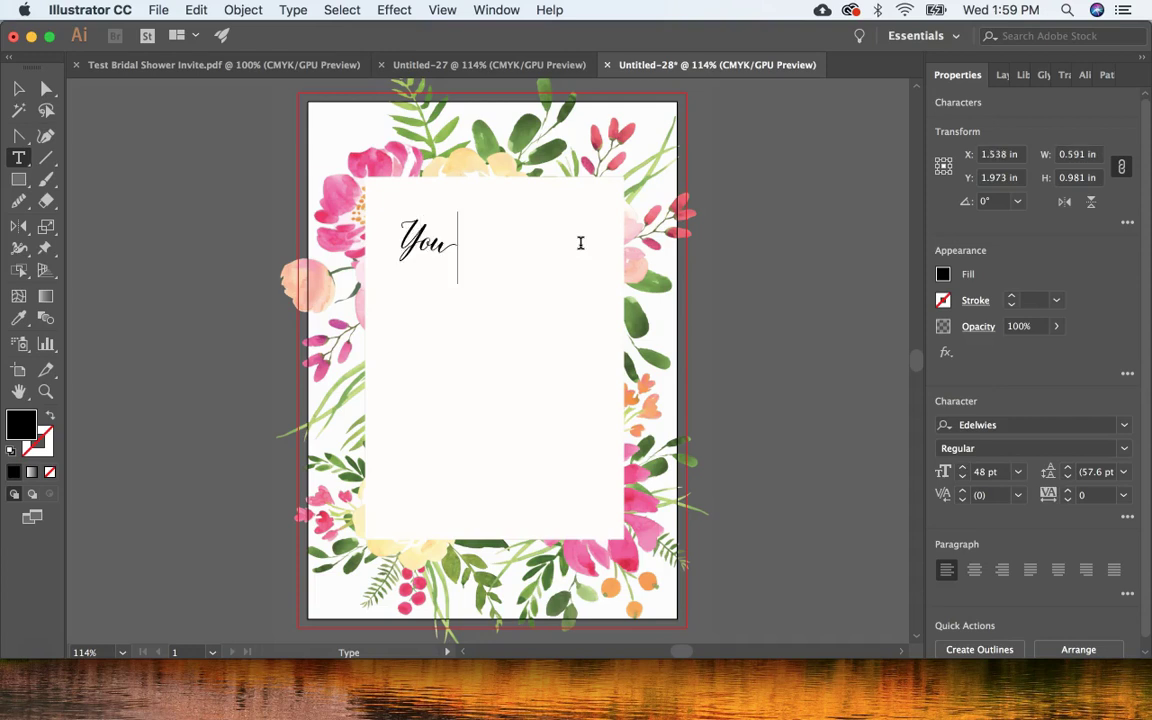
pyautogui.write("'re Inv")
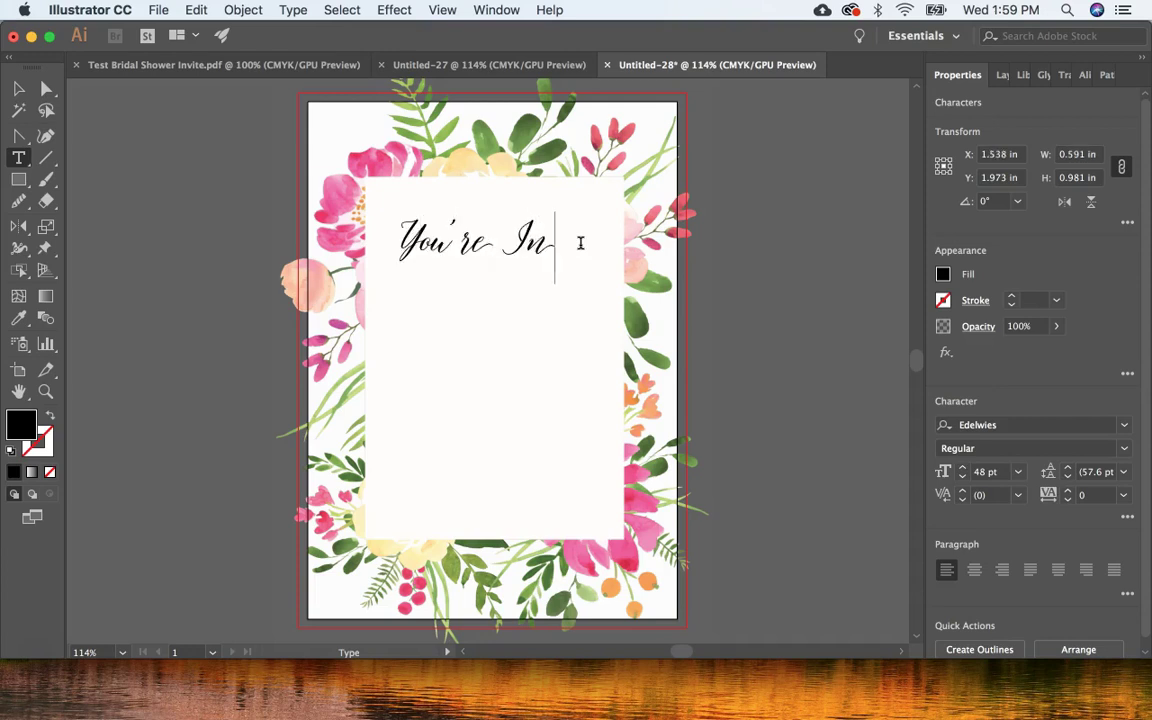
pyautogui.write('ited')
pyautogui.click(46, 108)
# Nudge the heading up and left into place near the top of the panel
pyautogui.click(18, 90)
pyautogui.press('Left')
pyautogui.press('Left')
pyautogui.press('Left')
pyautogui.press('Left')
pyautogui.press('Left')
pyautogui.press('Left')
pyautogui.press('Left')
pyautogui.press('Left')
pyautogui.press('Left')
pyautogui.press('Left')
pyautogui.press('Left')
pyautogui.press('Left')
pyautogui.press('Up')
pyautogui.press('Up')
pyautogui.press('Up')
pyautogui.press('Up')
pyautogui.press('Up')
pyautogui.press('Up')
pyautogui.press('Up')
pyautogui.press('Up')
pyautogui.press('Up')
pyautogui.press('Up')
pyautogui.press('Up')
pyautogui.press('Up')
pyautogui.press('Up')
pyautogui.press('Up')
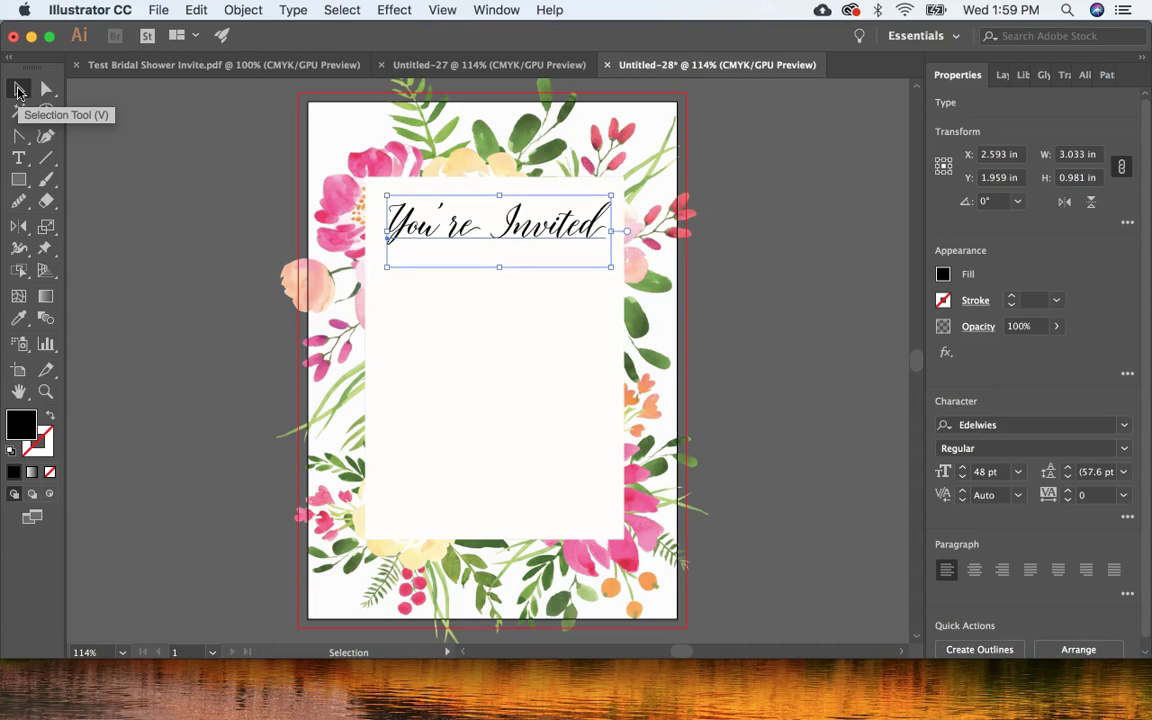
pyautogui.press('Up')
pyautogui.press('Up')
pyautogui.press('Up')
pyautogui.press('Up')
pyautogui.press('Up')
pyautogui.press('Up')
pyautogui.press('Up')
pyautogui.press('Up')
pyautogui.press('Up')
pyautogui.press('Up')
pyautogui.press('Left')
pyautogui.press('Left')
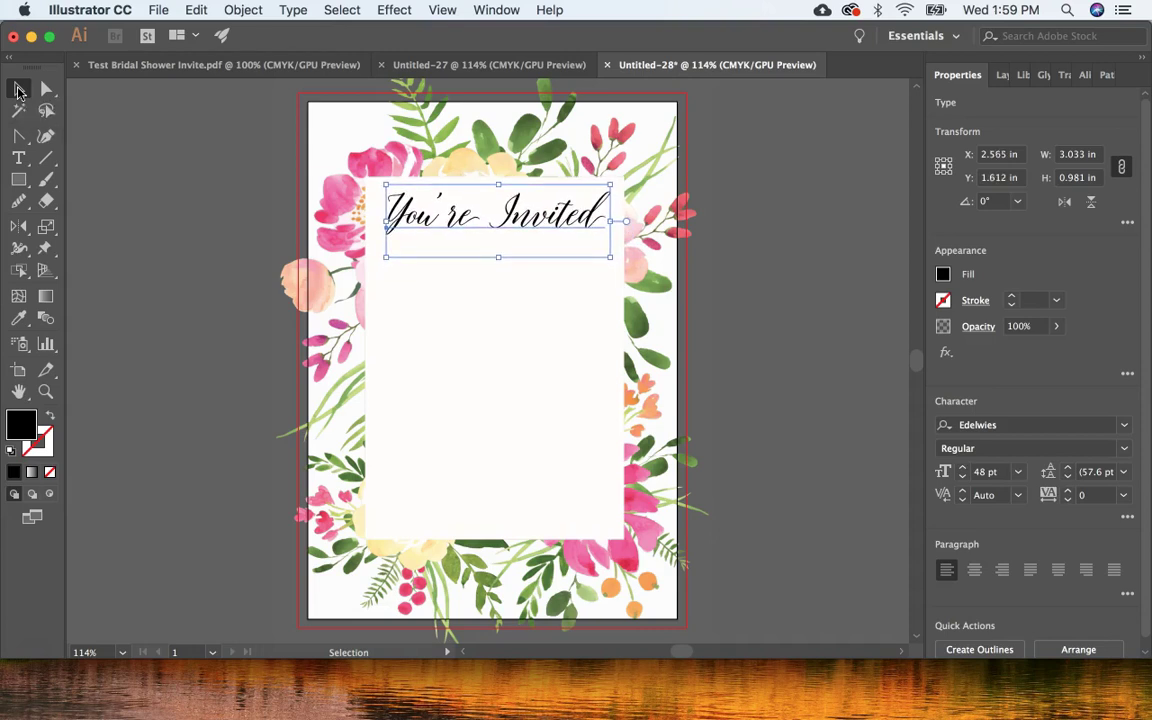
pyautogui.press('Up')
pyautogui.press('Up')
pyautogui.press('Up')
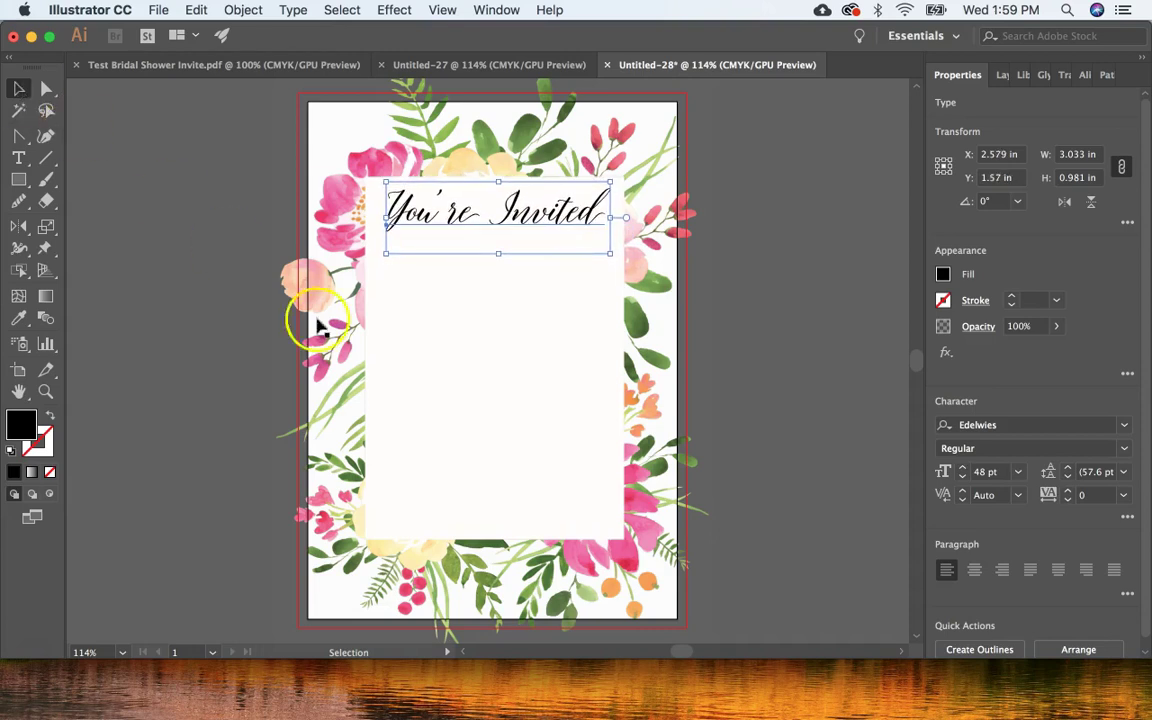
pyautogui.click(477, 374)
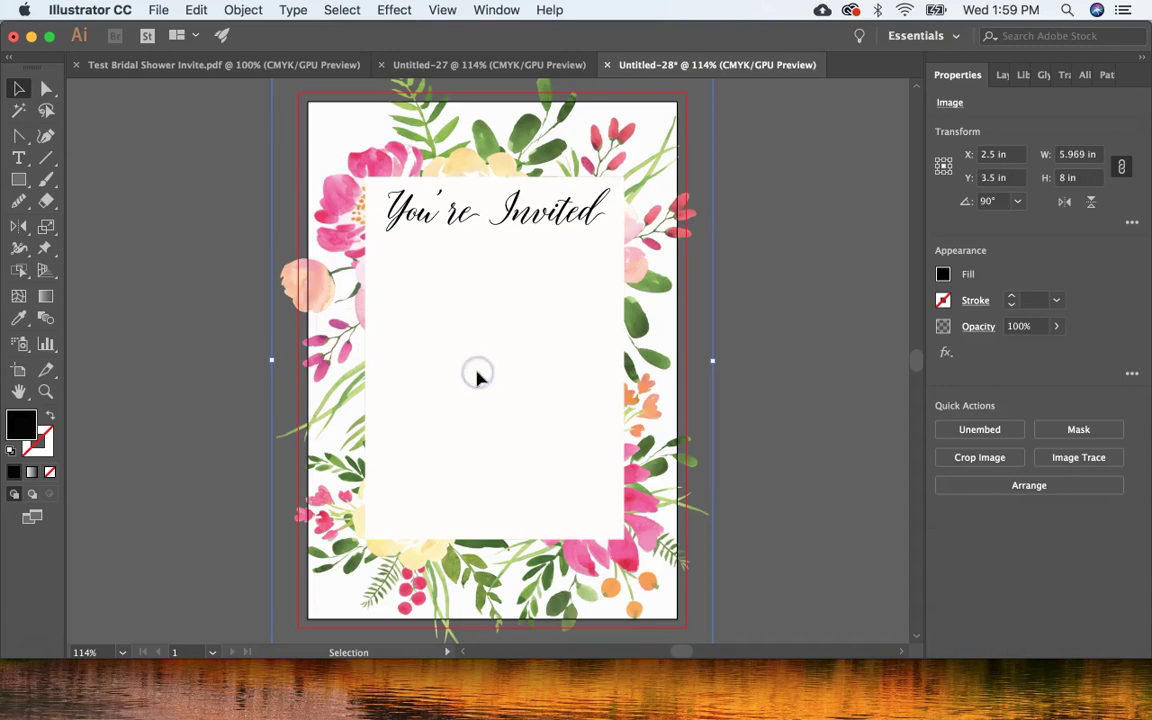
pyautogui.click(418, 221)
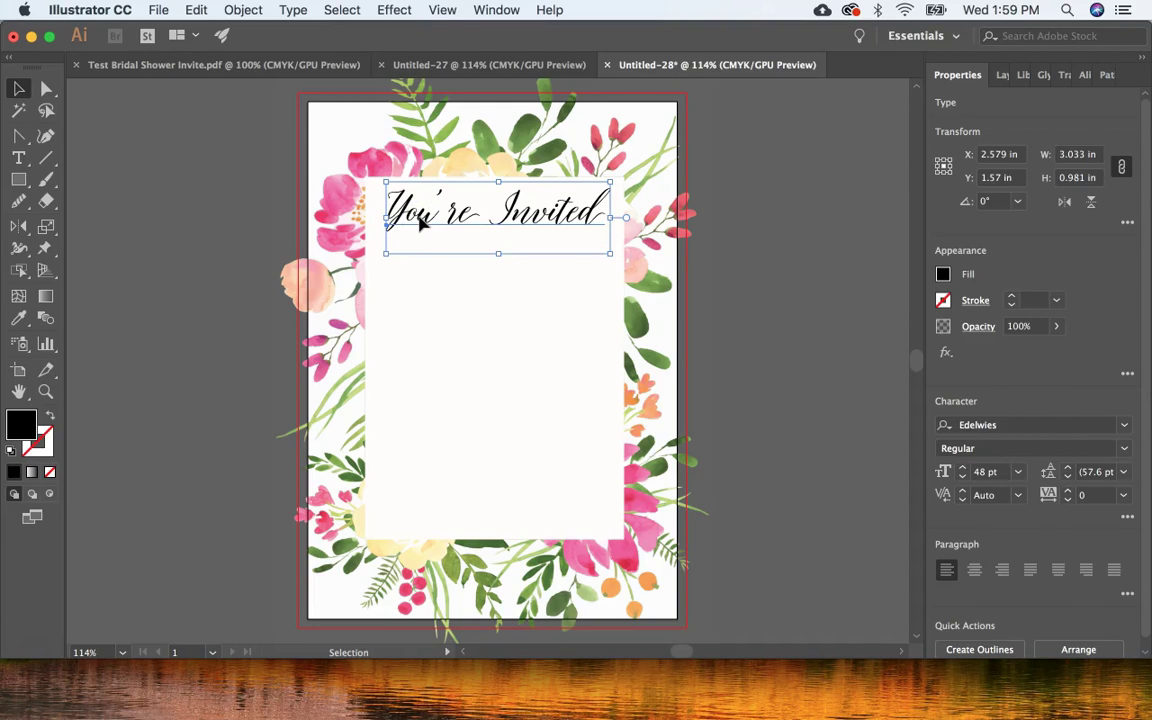
pyautogui.click(424, 244)
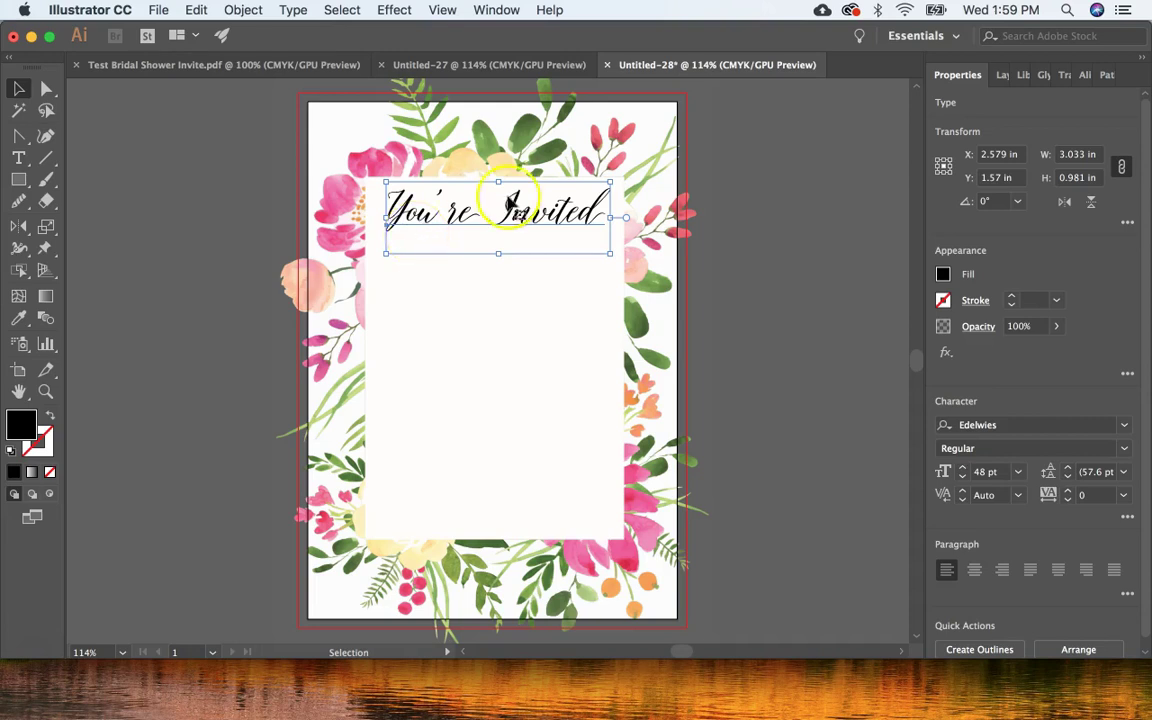
# Swap the Y of You're for a swash alternate from the Glyphs panel
pyautogui.click(1045, 80)
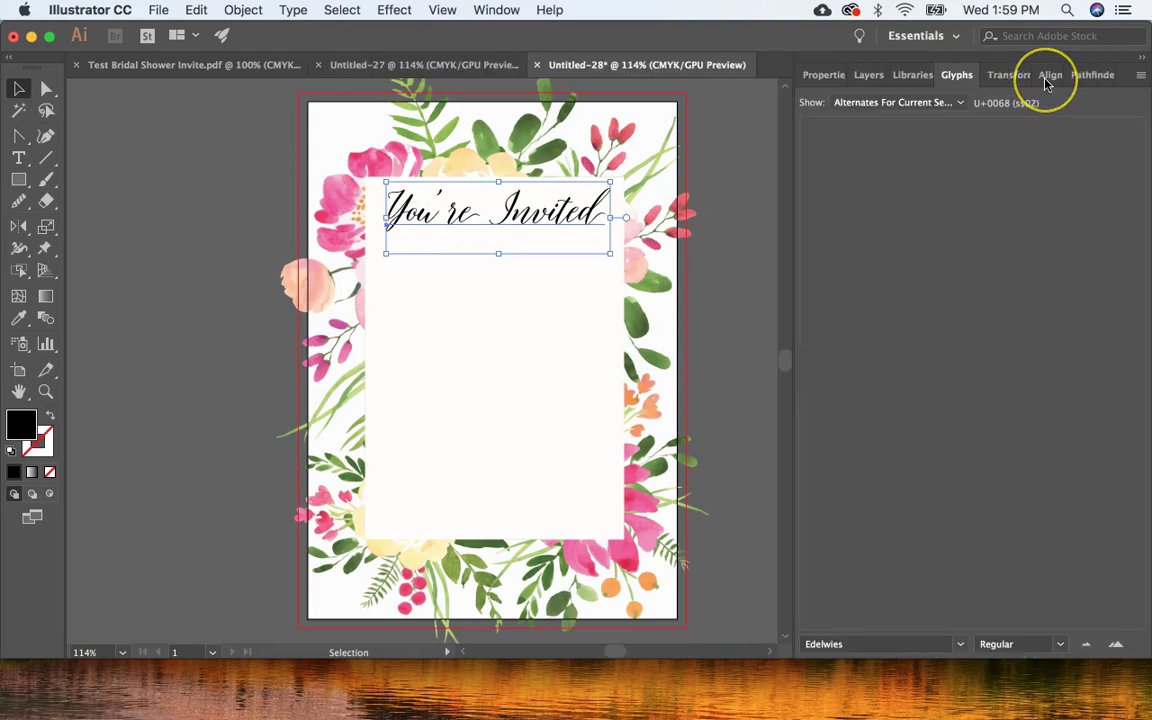
pyautogui.click(405, 190)
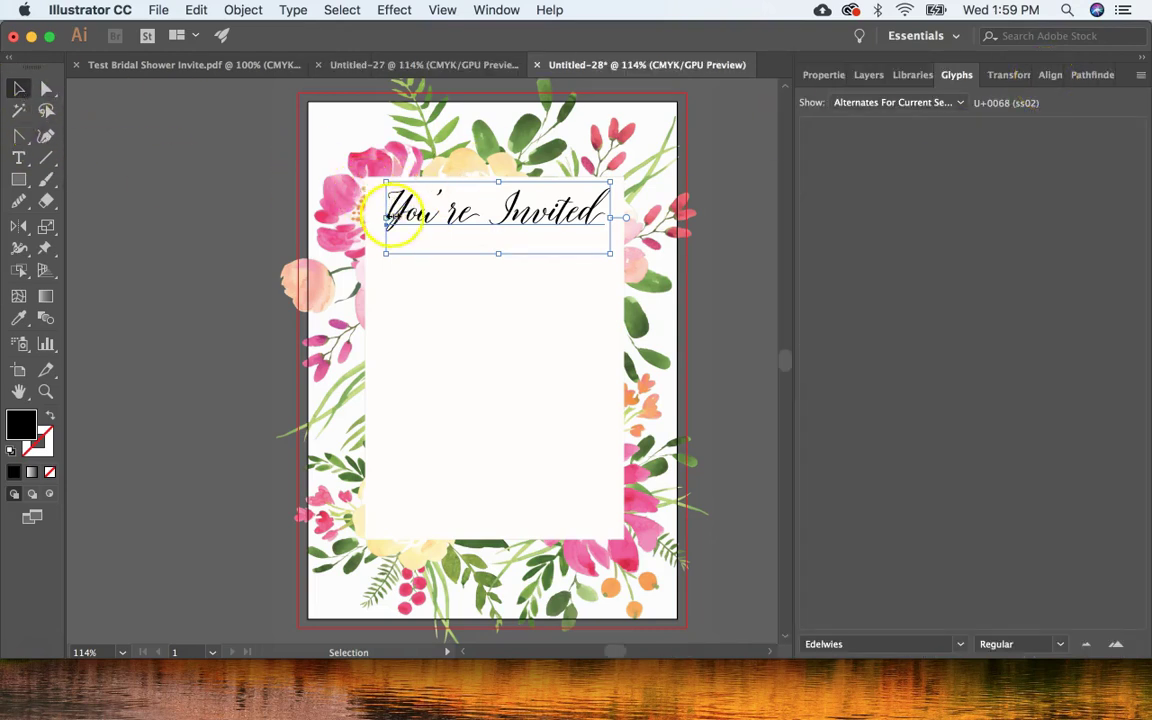
pyautogui.click(433, 310)
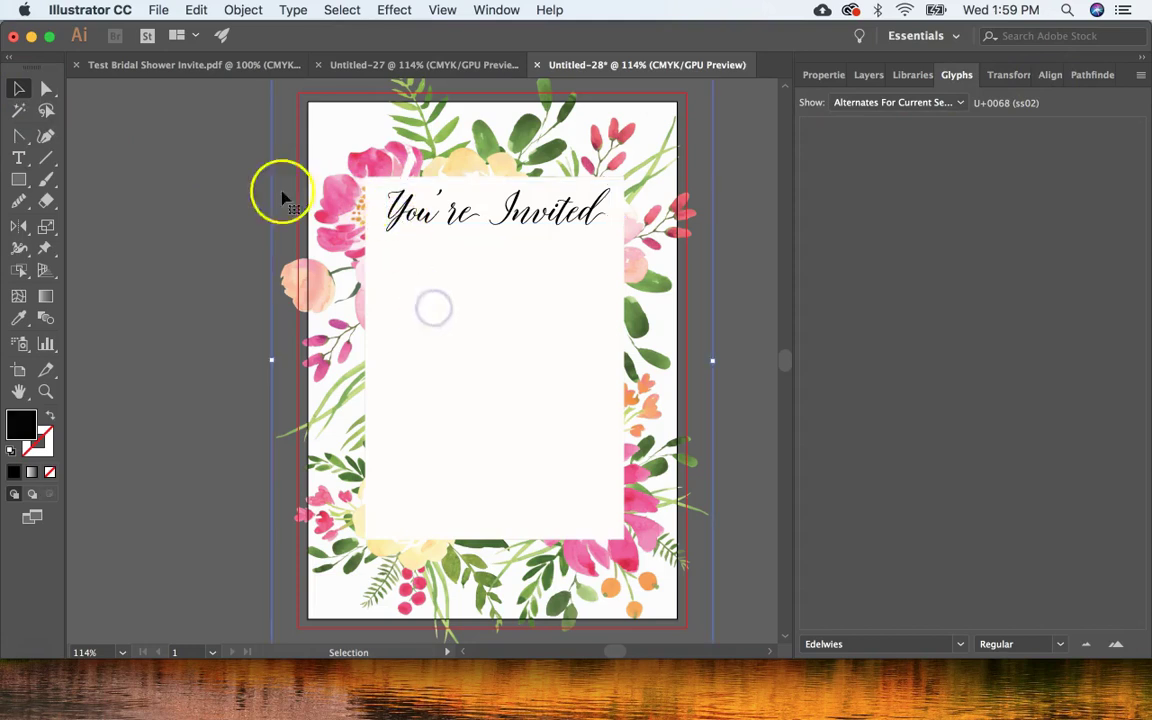
pyautogui.click(21, 159)
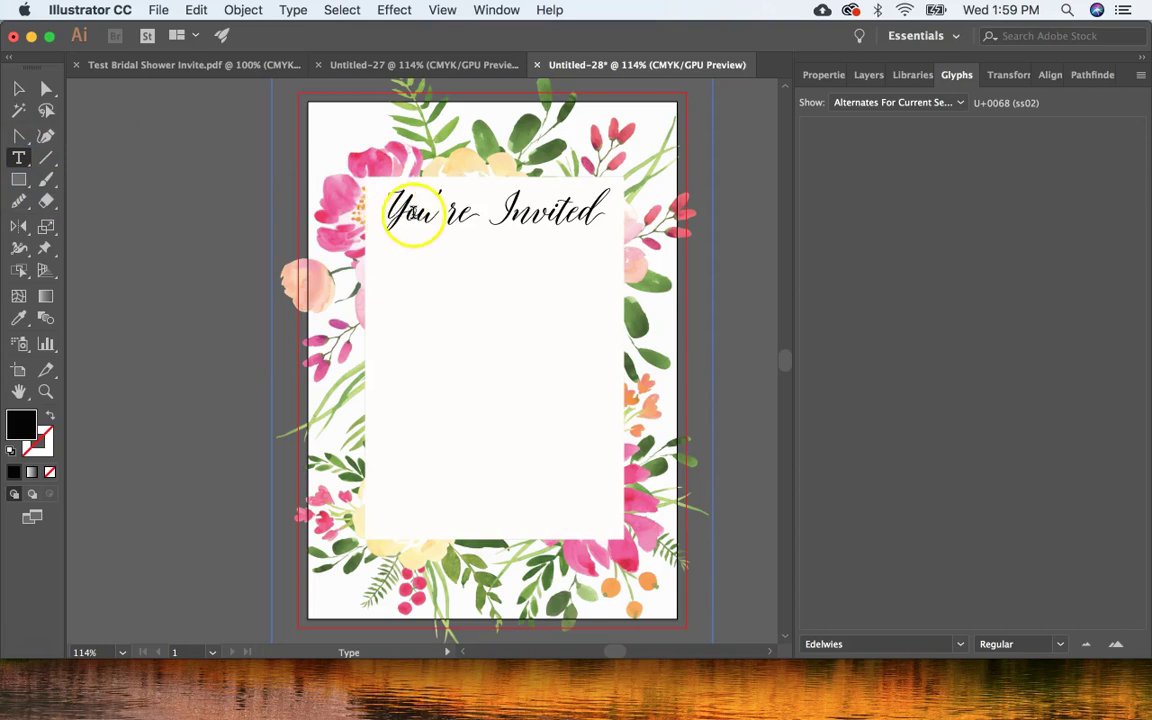
pyautogui.doubleClick(395, 210)
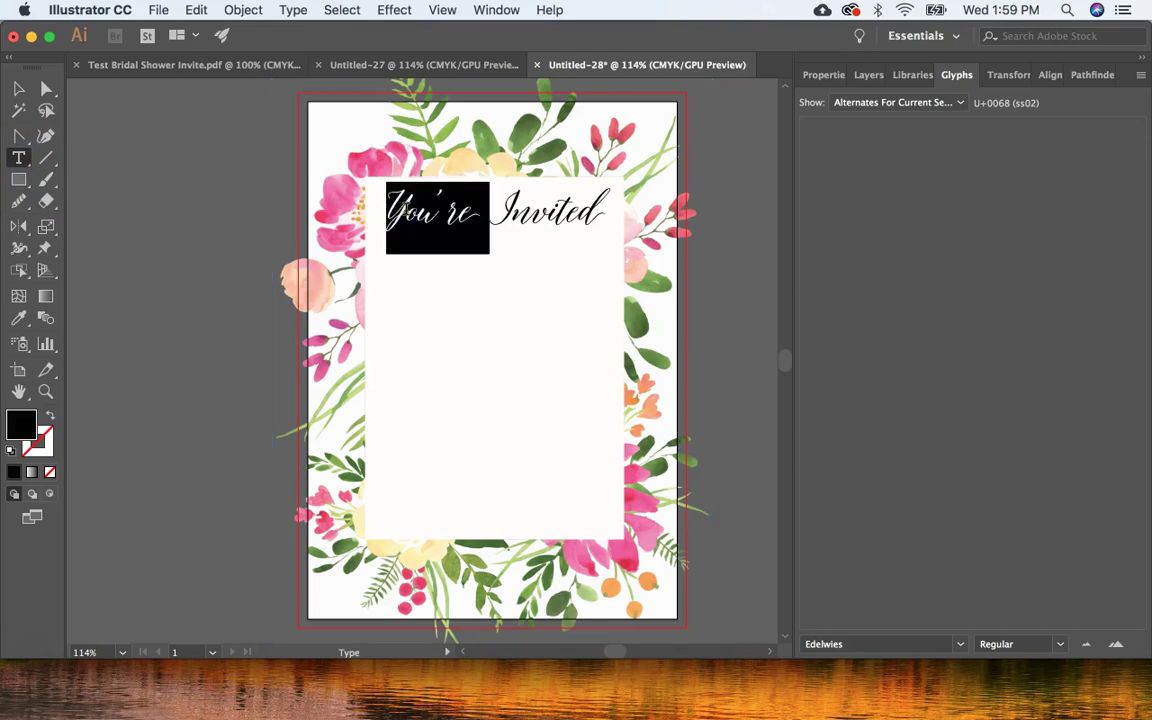
pyautogui.click(400, 210)
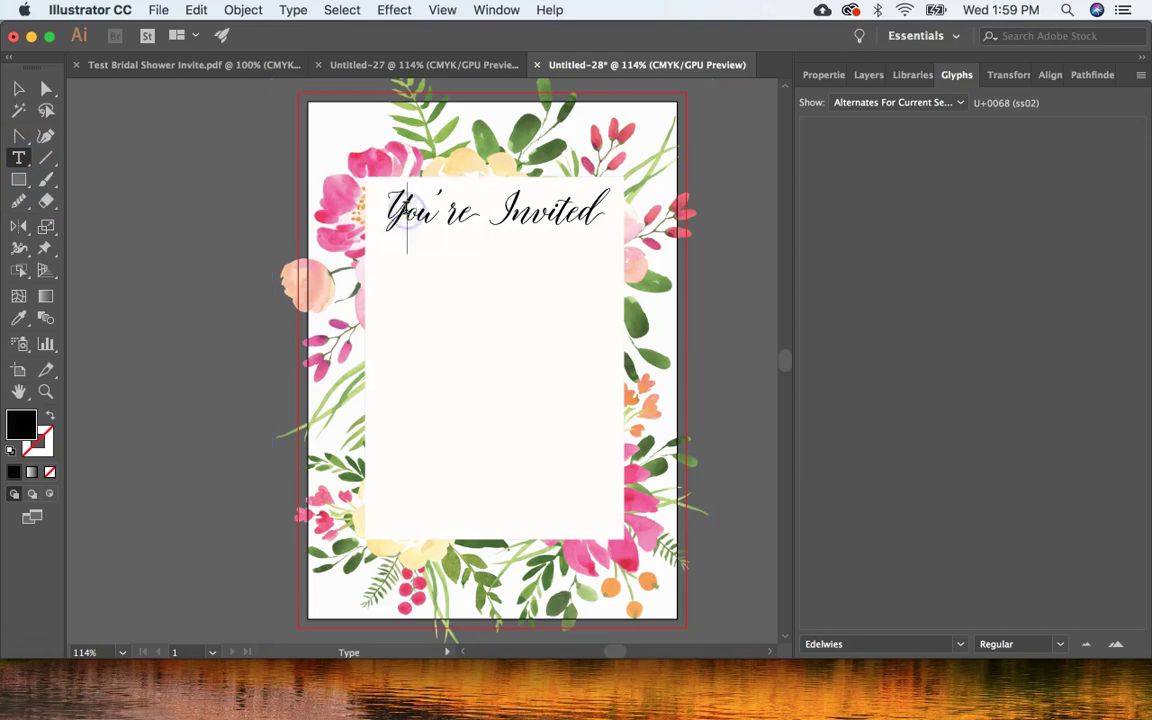
pyautogui.moveTo(407, 209); pyautogui.dragTo(386, 207)
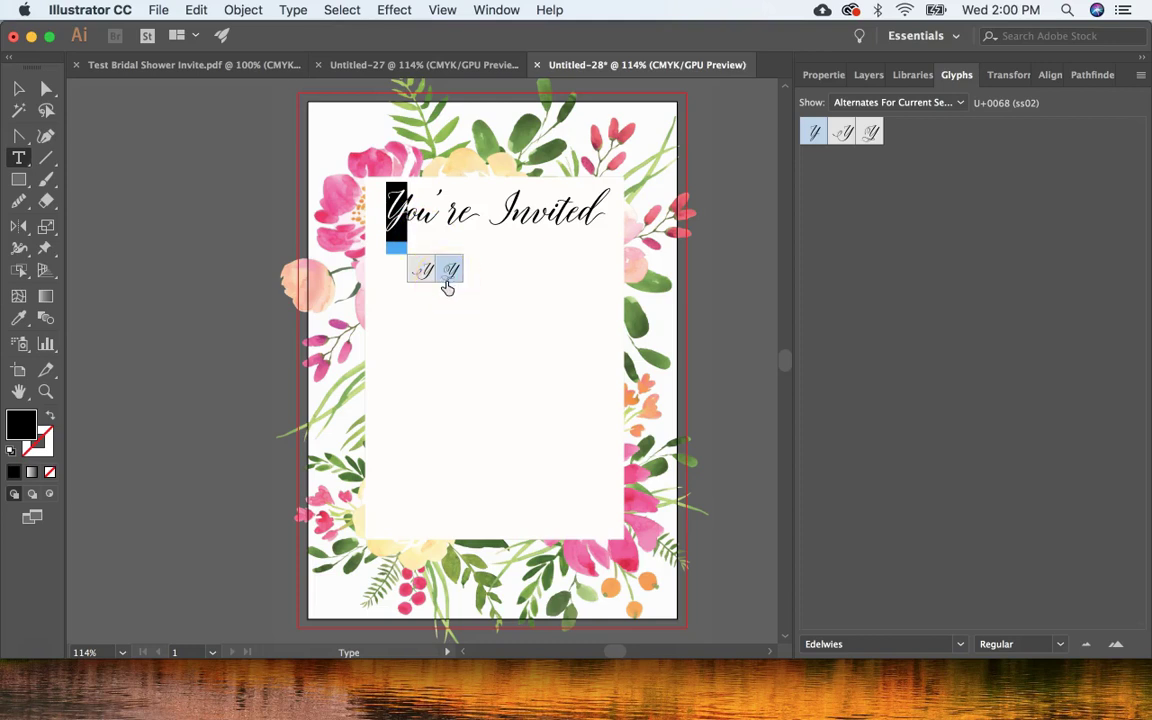
pyautogui.click(450, 271)
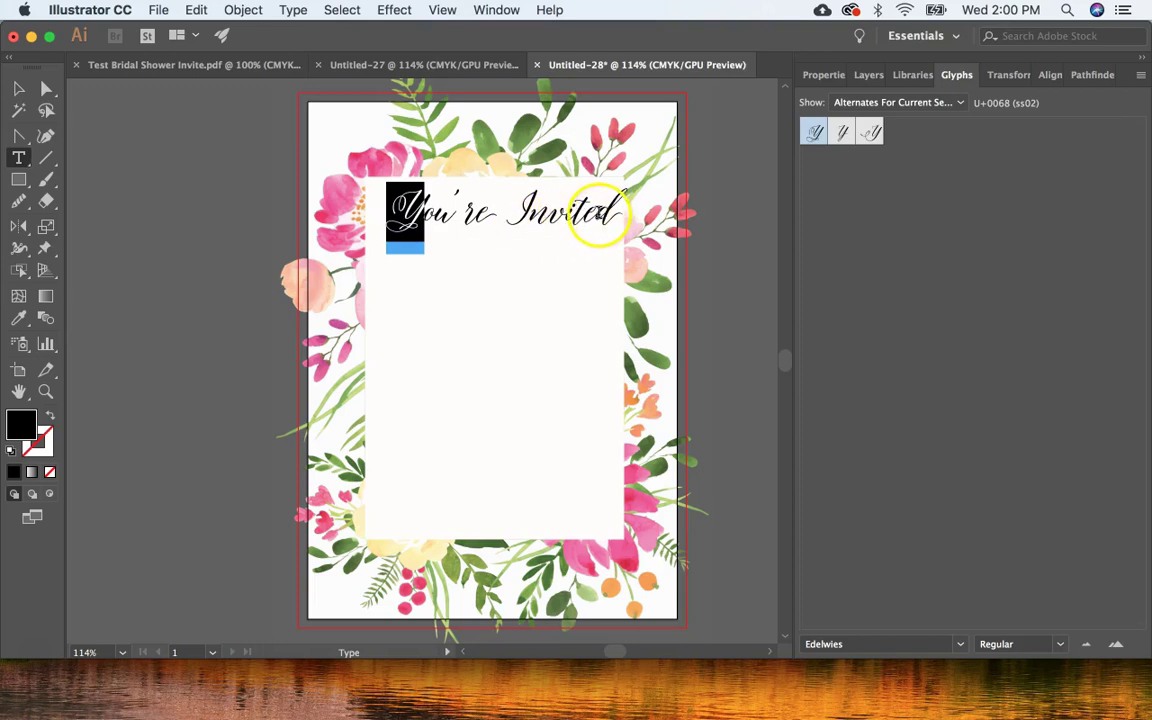
# Replace the final d of Invited with a swash alternate glyph
pyautogui.moveTo(598, 212); pyautogui.dragTo(623, 212)
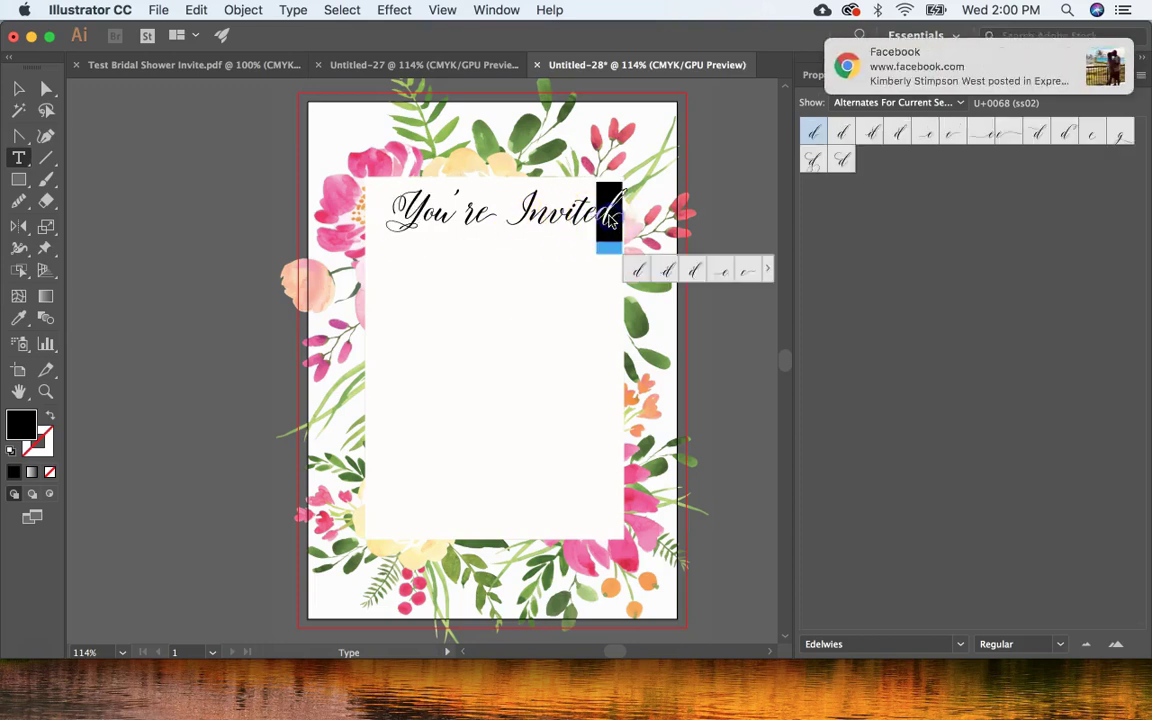
pyautogui.click(1098, 53)
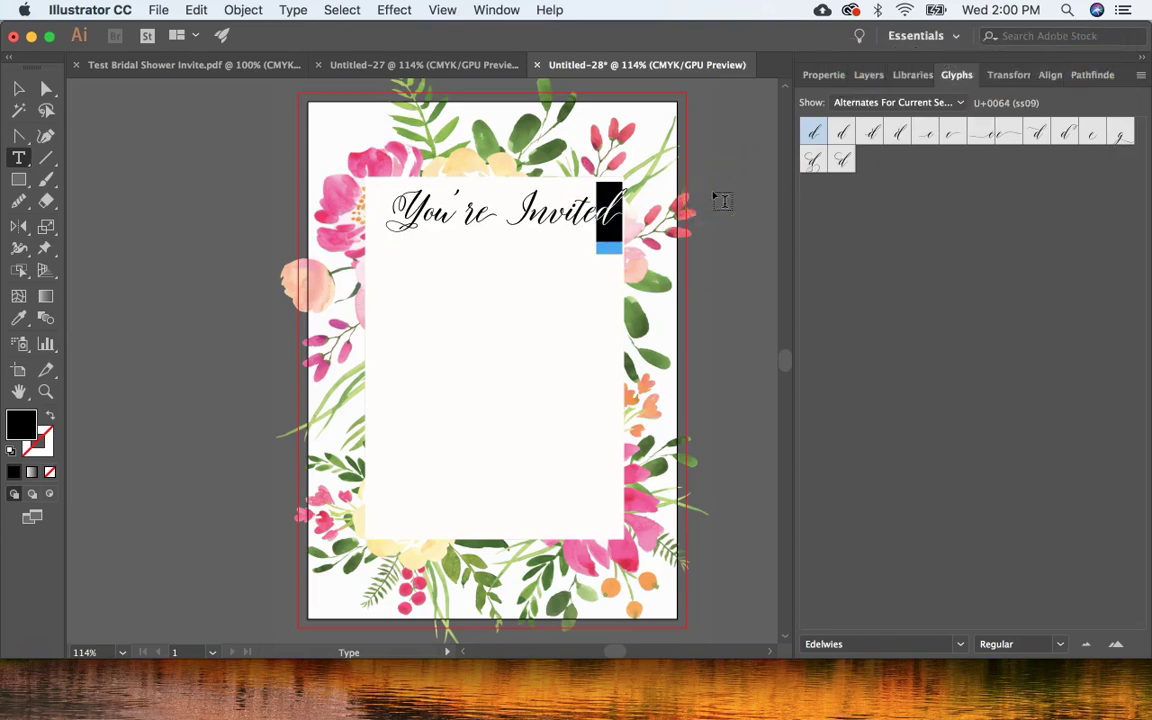
pyautogui.doubleClick(843, 163)
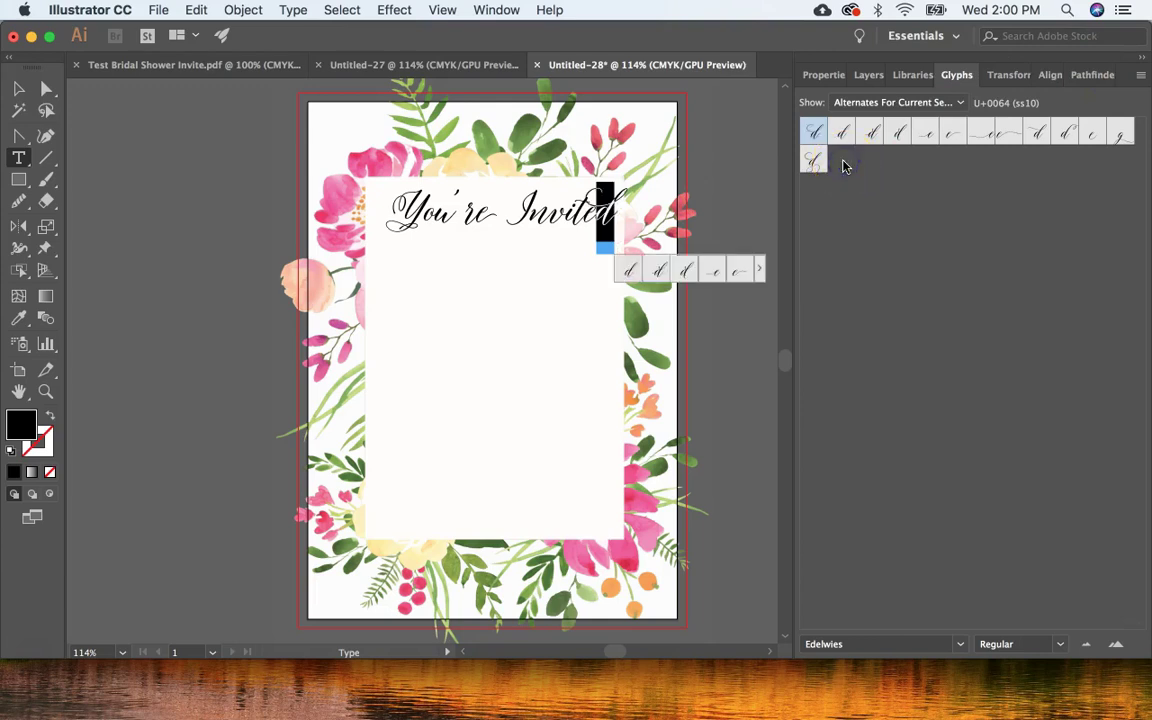
pyautogui.click(845, 135)
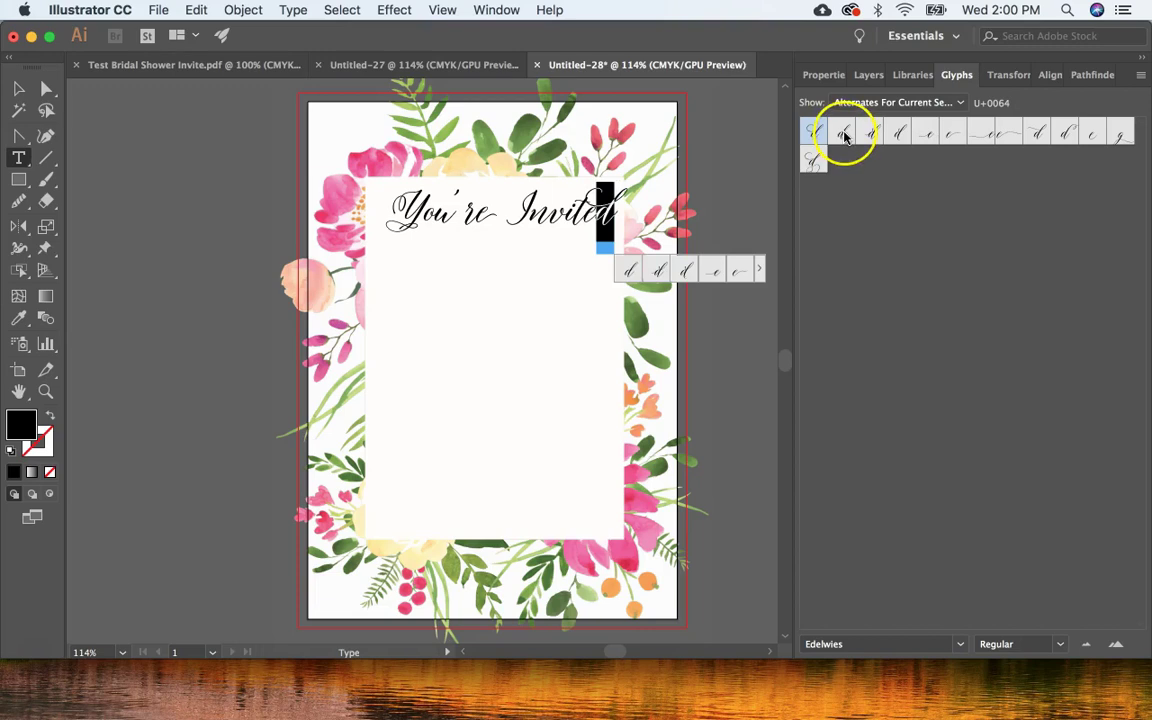
pyautogui.doubleClick(845, 135)
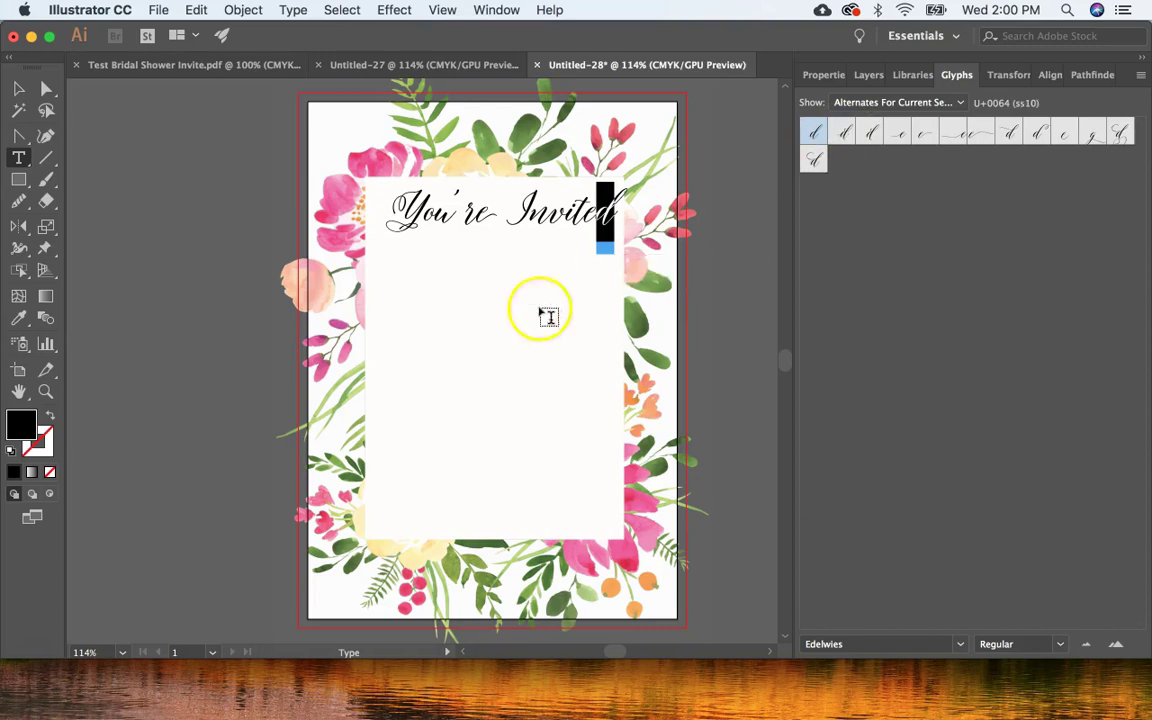
# Nudge the heading back to centre, then view the reference invitation PDF
pyautogui.click(20, 89)
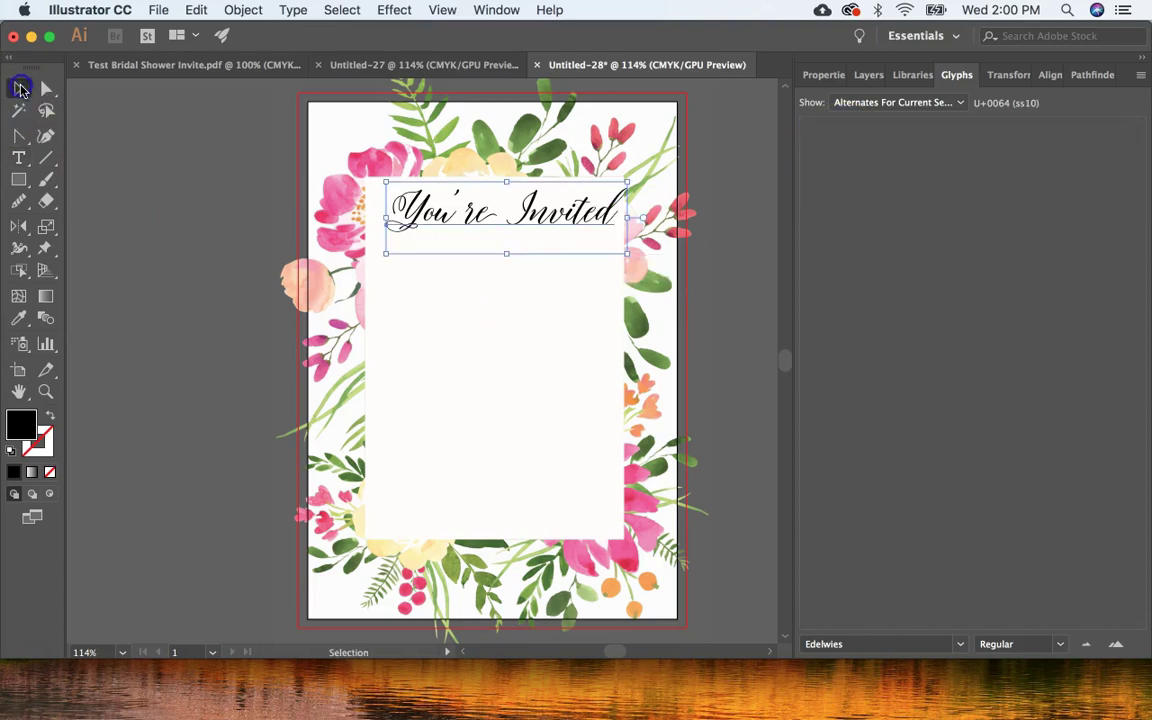
pyautogui.press('Left')
pyautogui.press('Left')
pyautogui.press('Left')
pyautogui.press('Left')
pyautogui.press('Left')
pyautogui.press('Left')
pyautogui.press('Left')
pyautogui.press('Left')
pyautogui.press('Left')
pyautogui.press('Left')
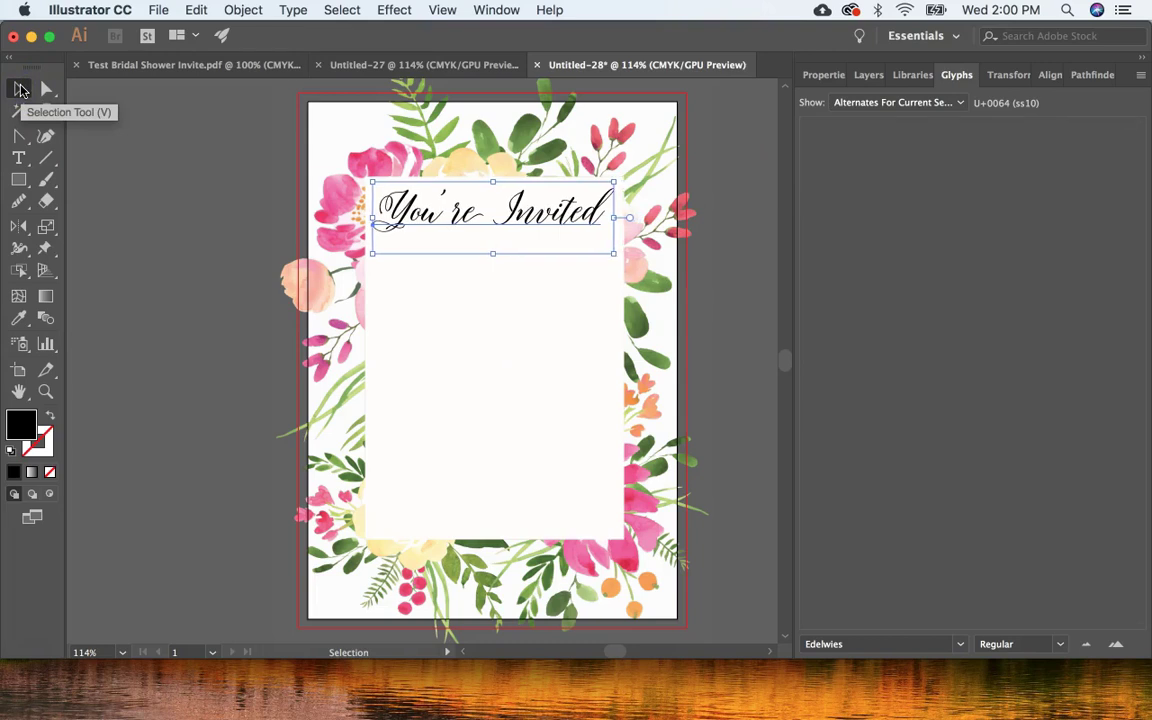
pyautogui.press('Right')
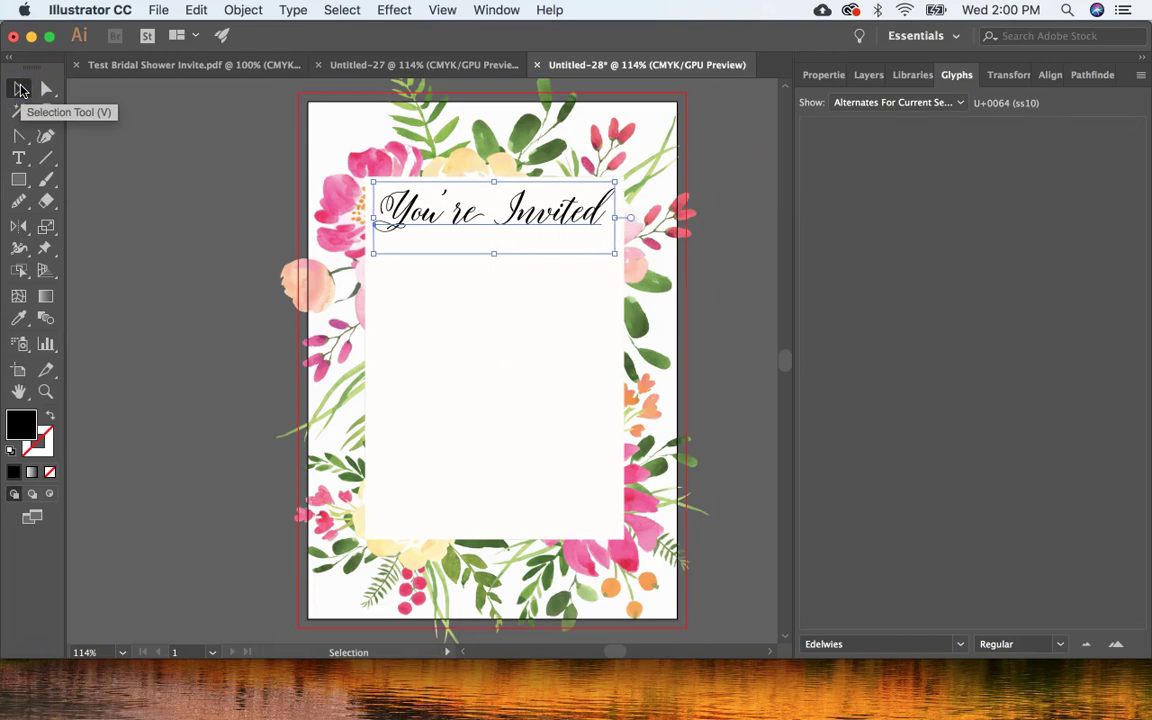
pyautogui.click(525, 383)
pyautogui.click(166, 64)
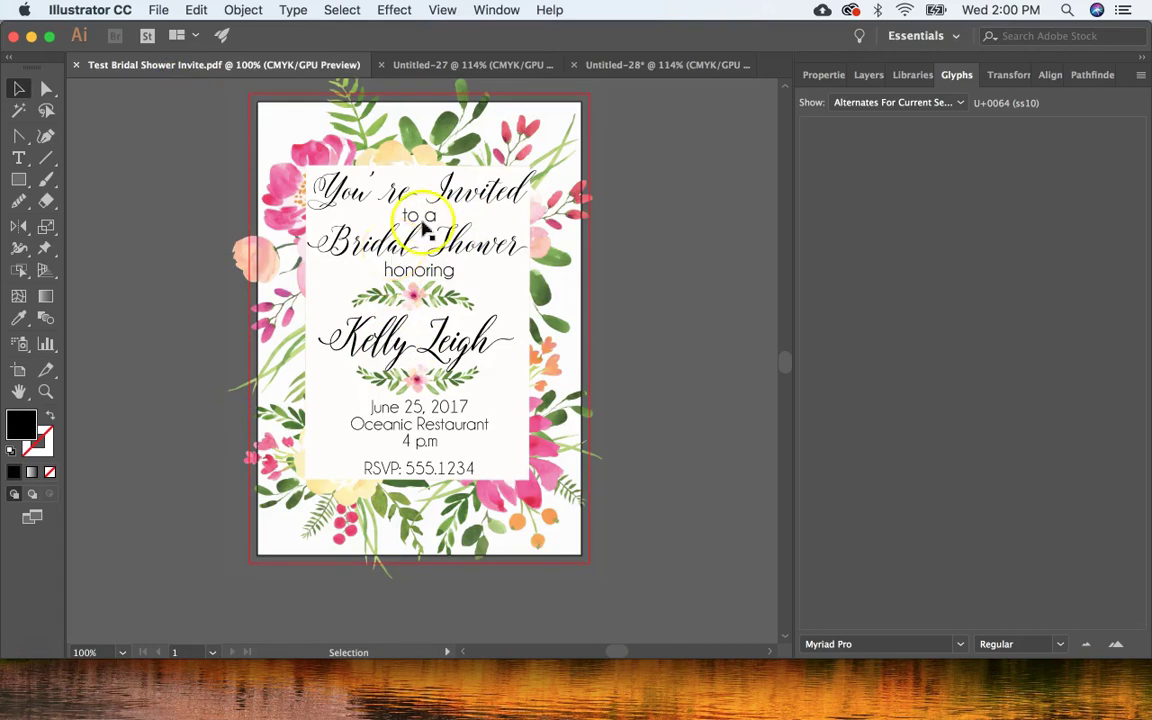
# Switch back to Untitled-28 and select the You're Invited heading
pyautogui.click(600, 65)
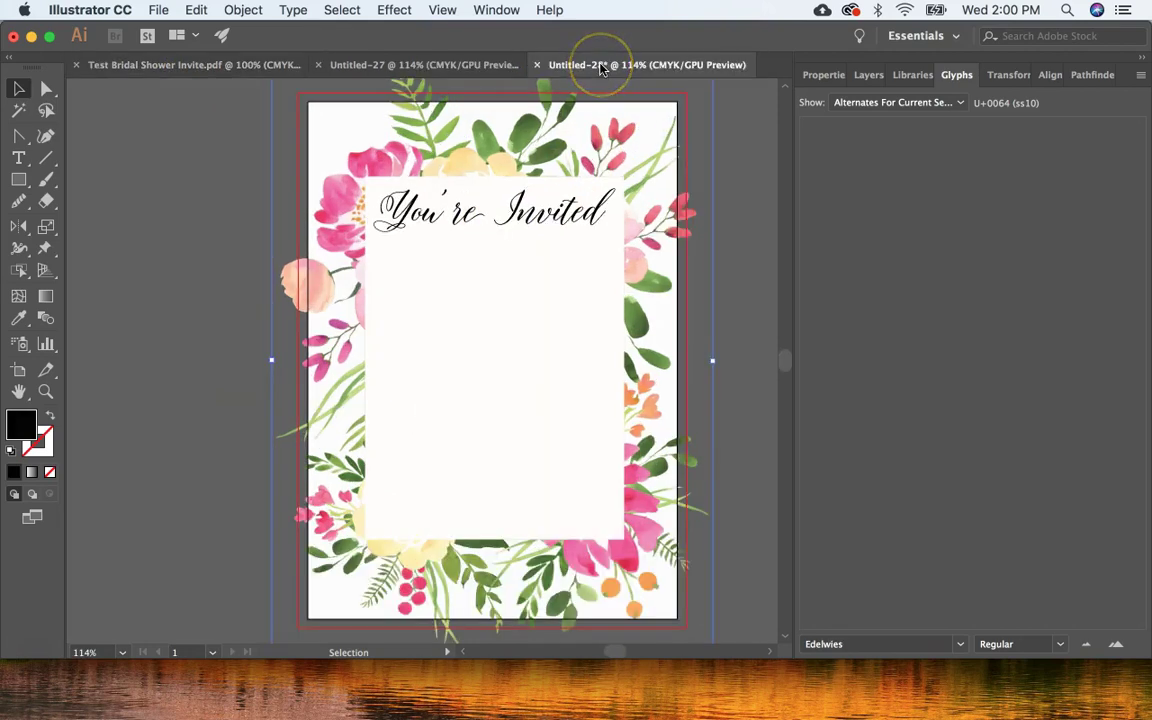
pyautogui.click(593, 206)
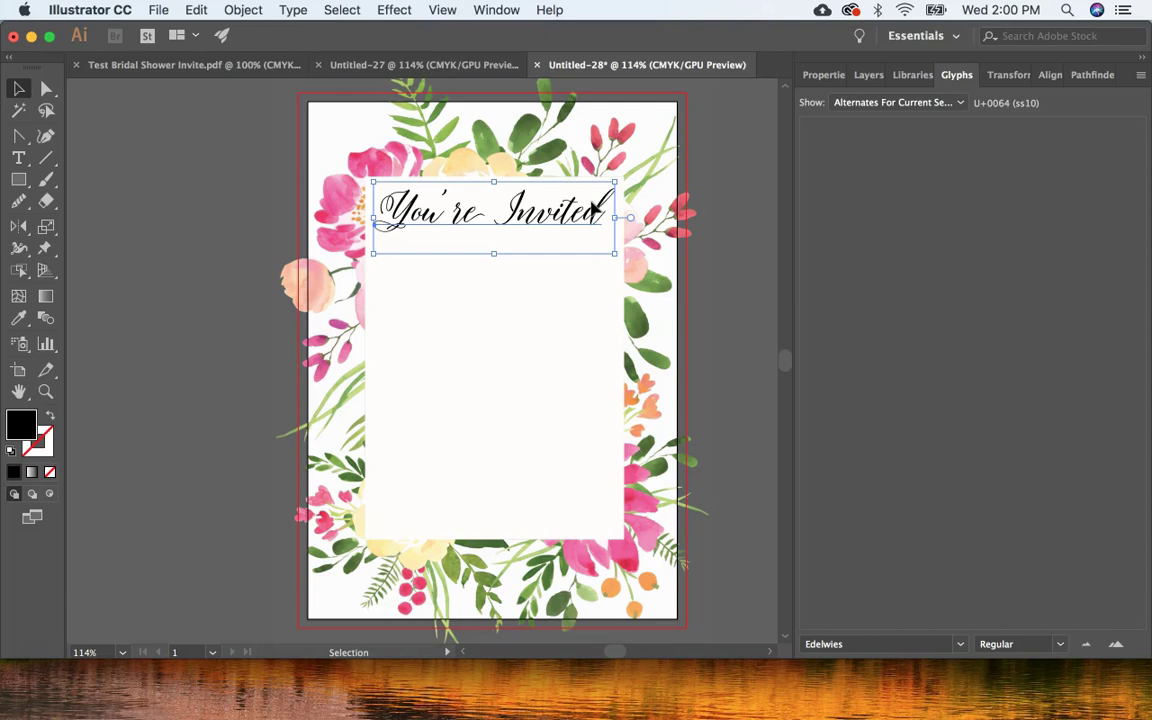
# Duplicate the heading just below it and retype the copy as 'Bridal Shower'
pyautogui.press('super+v')
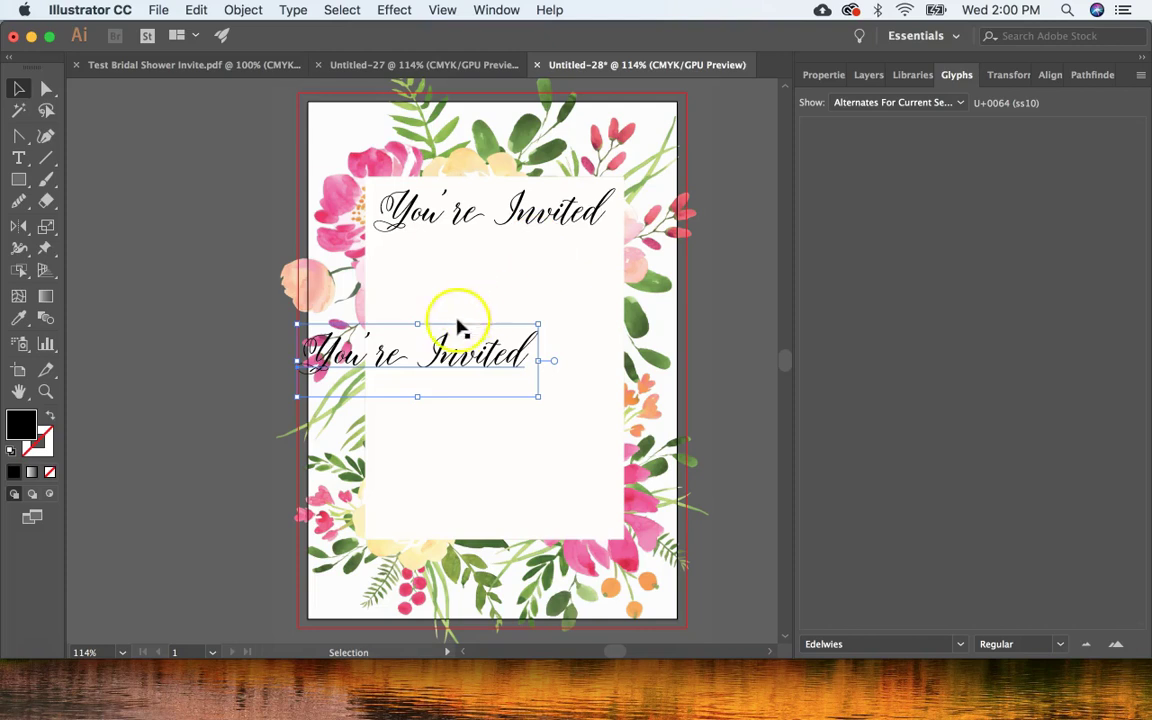
pyautogui.hotkey('shift', 'Right')
pyautogui.hotkey('shift', 'Right')
pyautogui.hotkey('shift', 'Right')
pyautogui.hotkey('shift', 'Right')
pyautogui.hotkey('shift', 'Right')
pyautogui.hotkey('shift', 'Right')
pyautogui.hotkey('shift', 'Right')
pyautogui.hotkey('shift', 'Right')
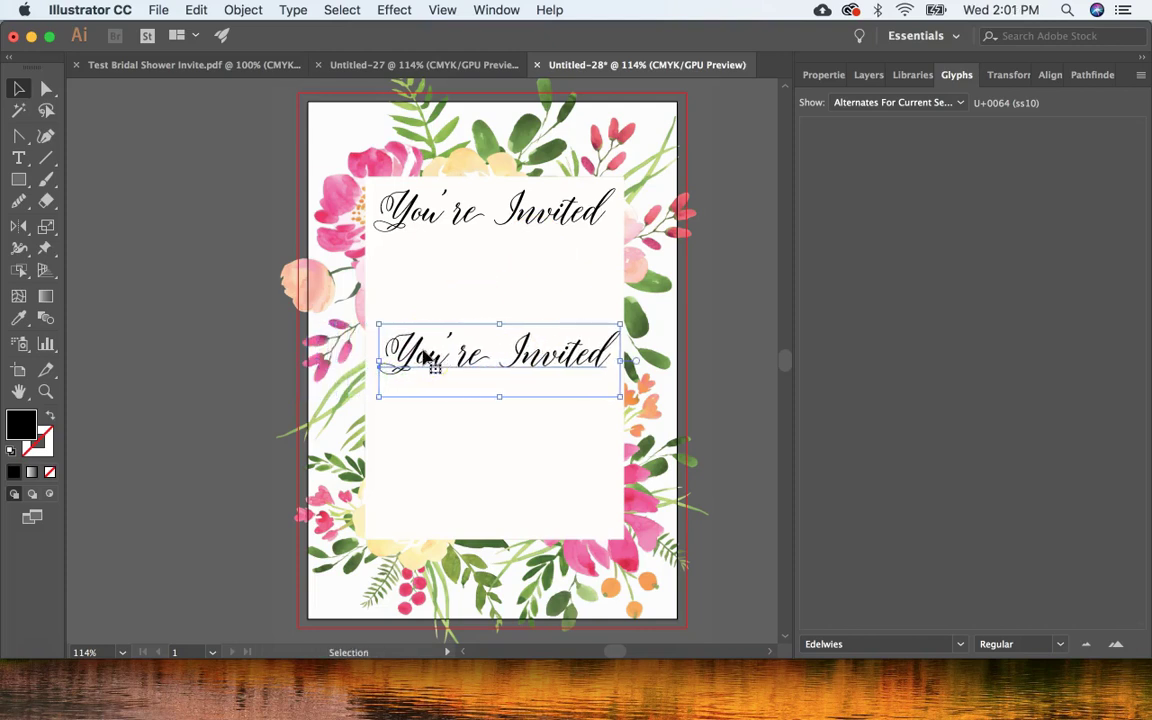
pyautogui.hotkey('shift', 'Up')
pyautogui.hotkey('shift', 'Up')
pyautogui.hotkey('shift', 'Up')
pyautogui.hotkey('shift', 'Up')
pyautogui.hotkey('shift', 'Left')
pyautogui.click(22, 158)
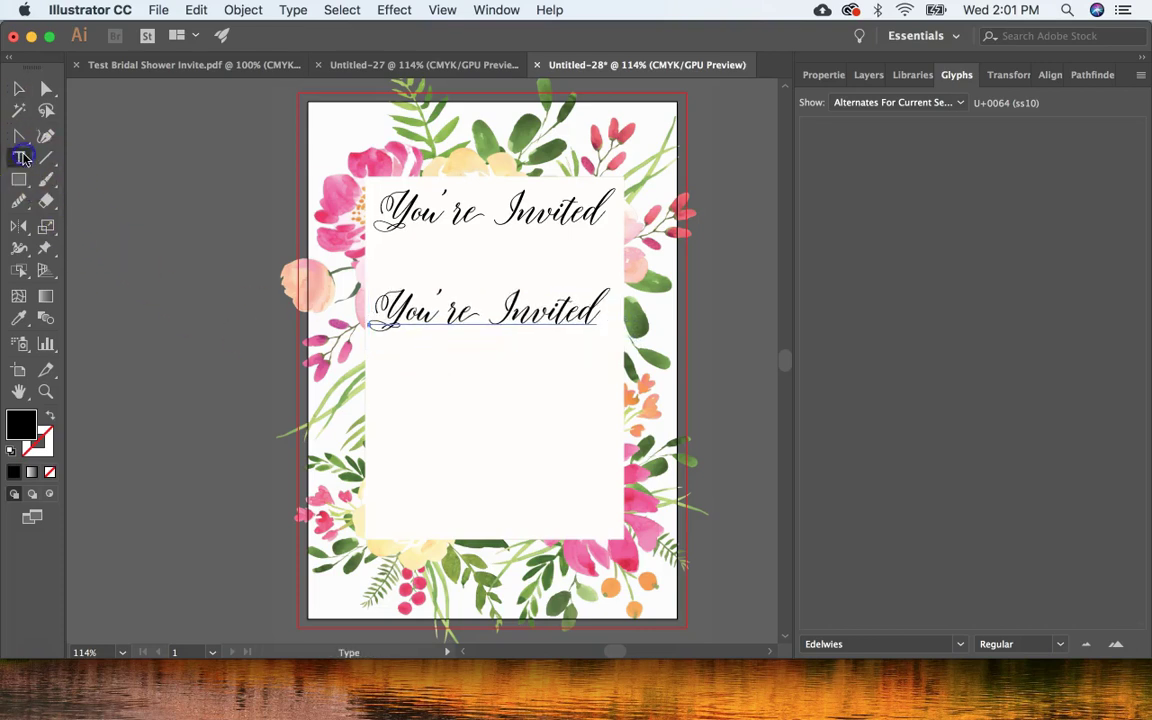
pyautogui.moveTo(377, 314); pyautogui.dragTo(603, 313)
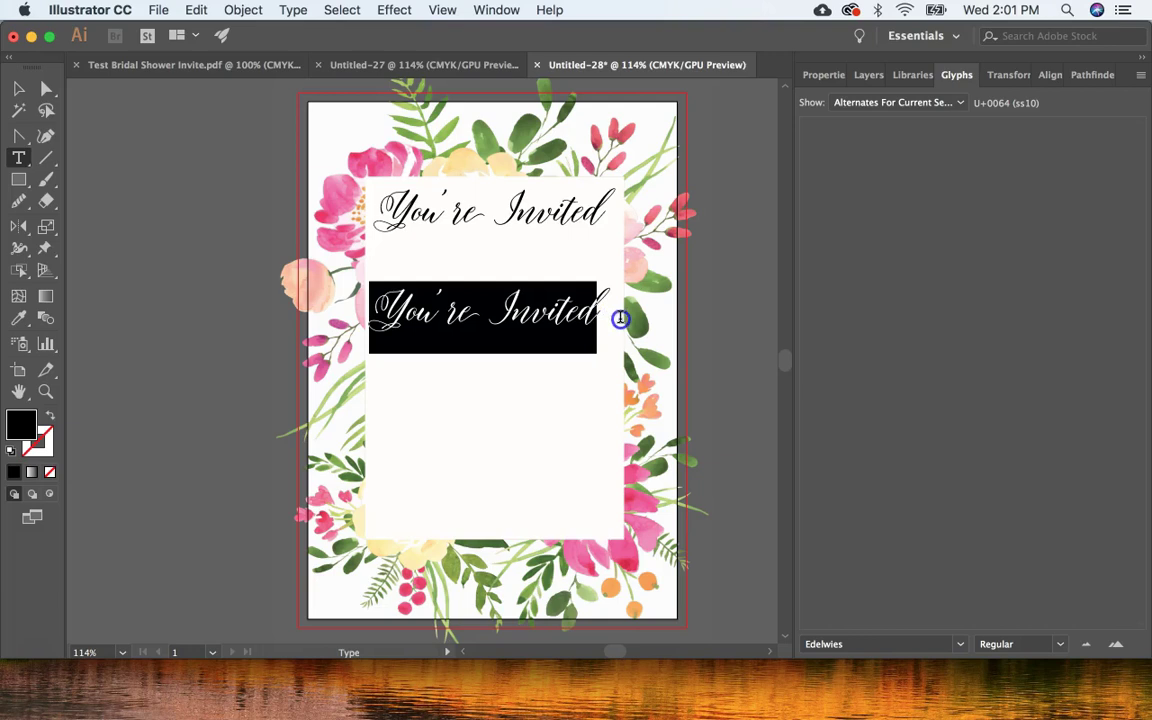
pyautogui.write('Brid')
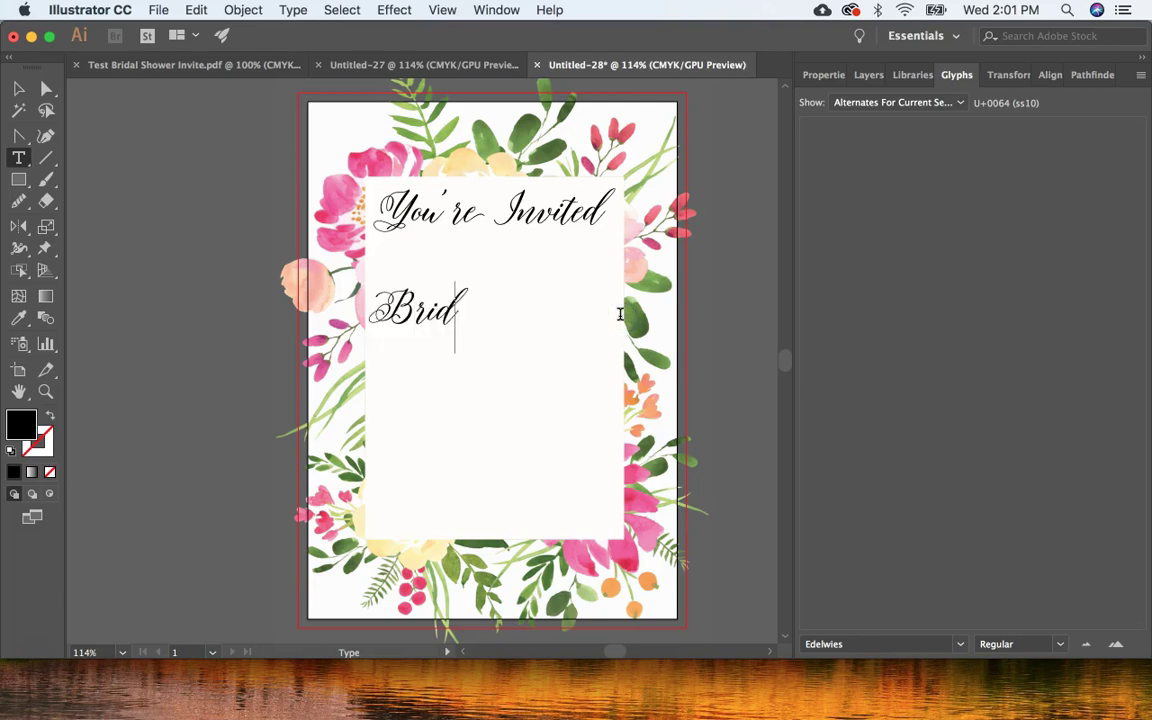
pyautogui.write('al Shower')
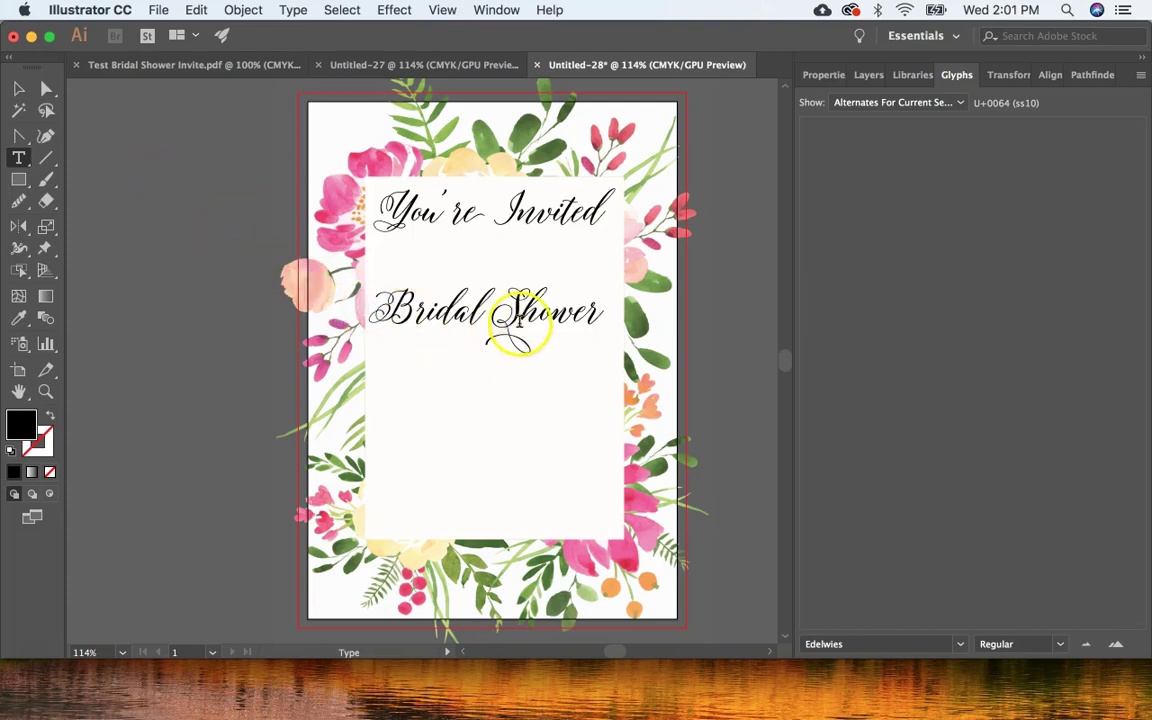
# Give the S of Shower a swash alternate and nudge the line to centre
pyautogui.moveTo(522, 312); pyautogui.dragTo(494, 316)
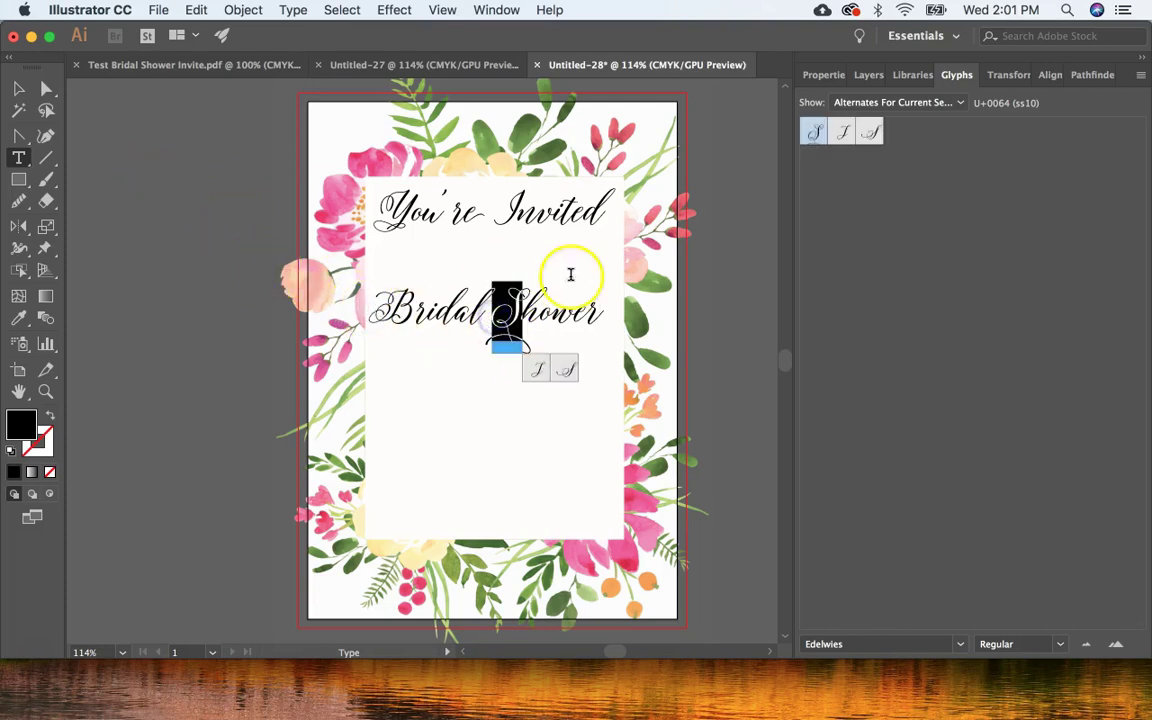
pyautogui.doubleClick(872, 135)
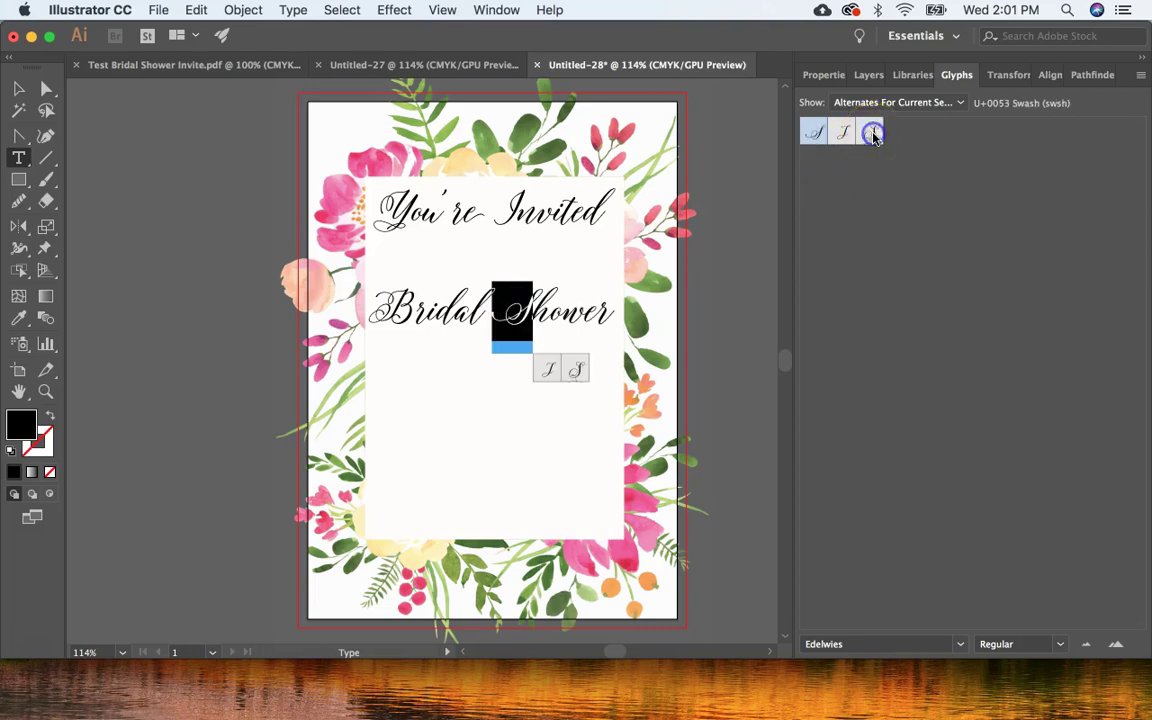
pyautogui.click(188, 67)
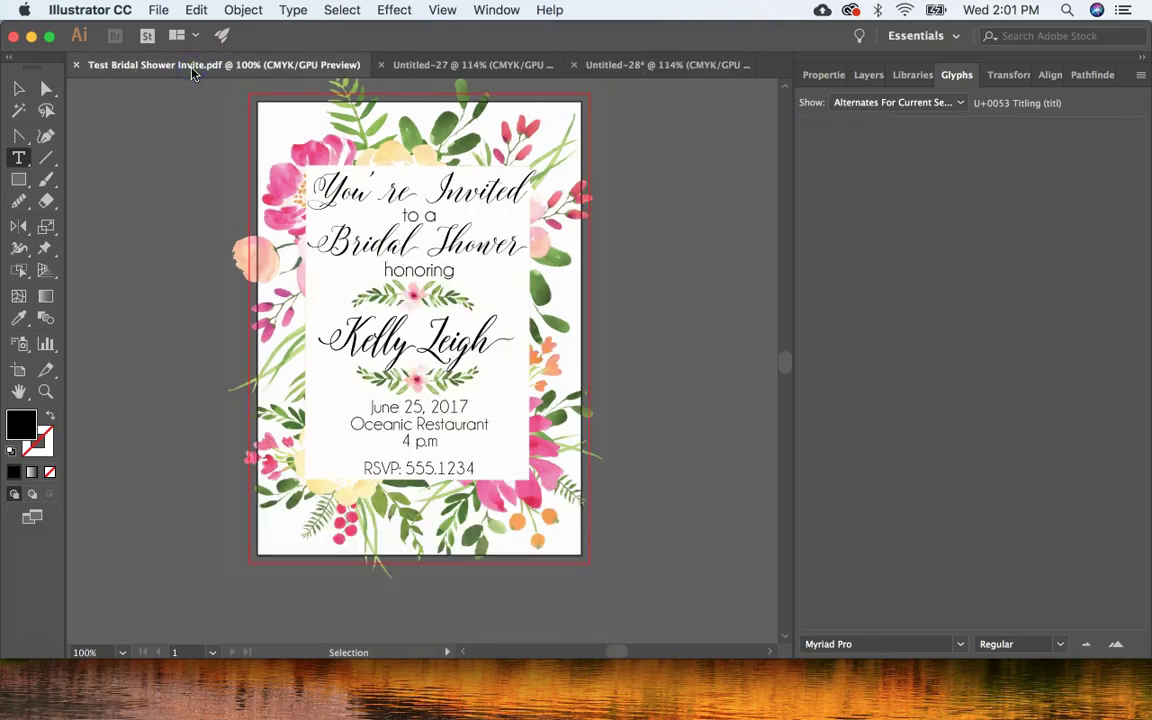
pyautogui.click(604, 65)
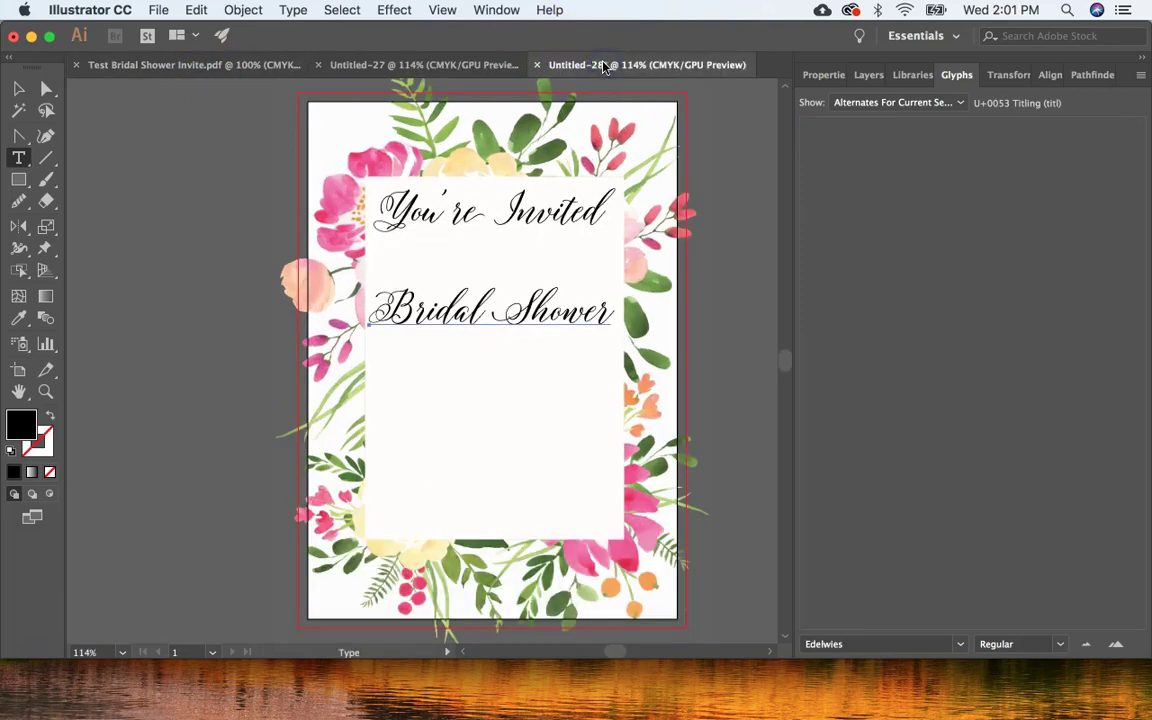
pyautogui.click(511, 312)
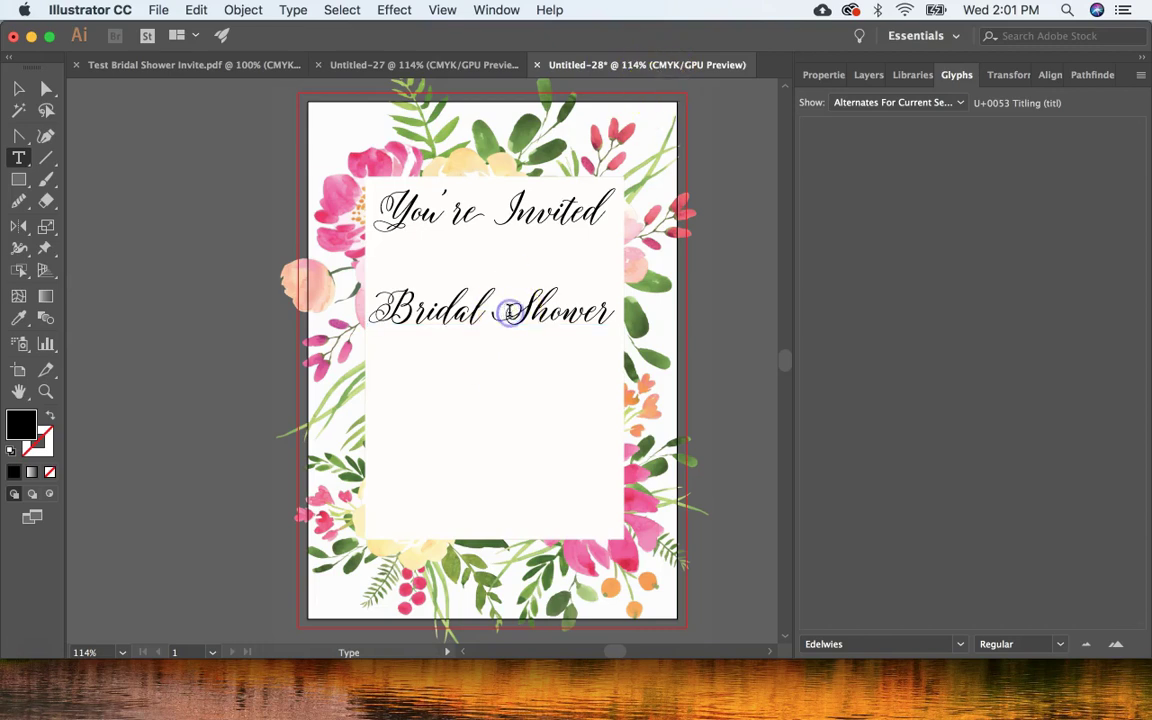
pyautogui.hotkey('shift', 'Right')
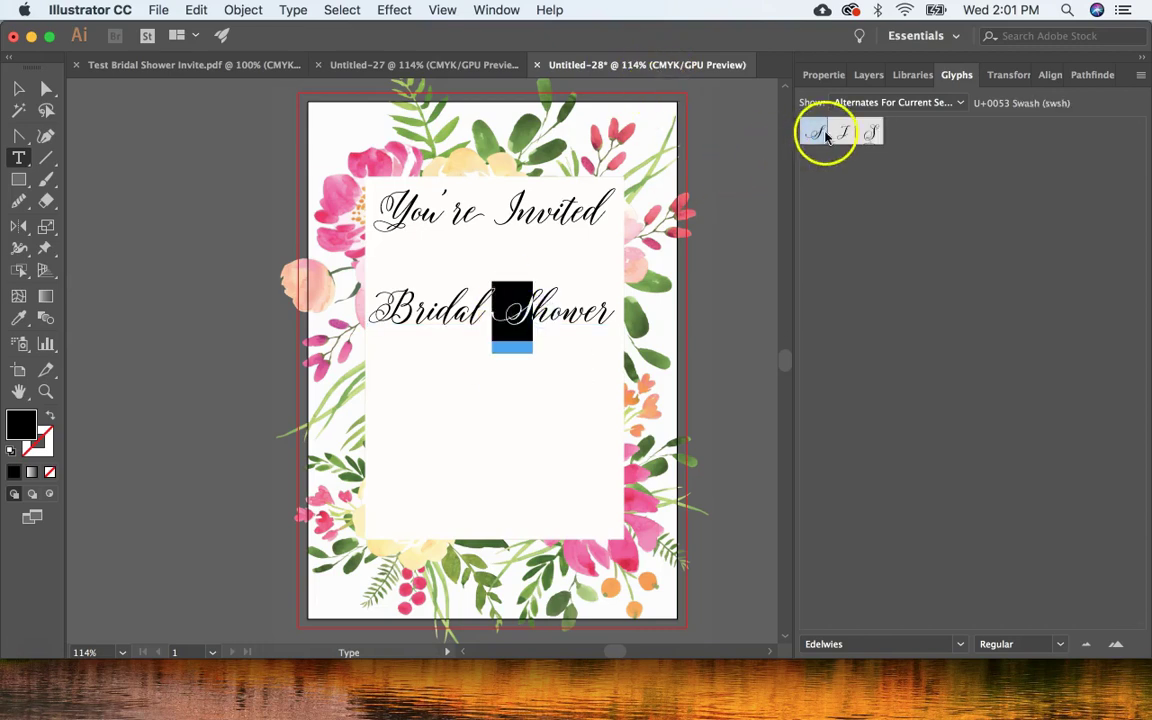
pyautogui.doubleClick(846, 133)
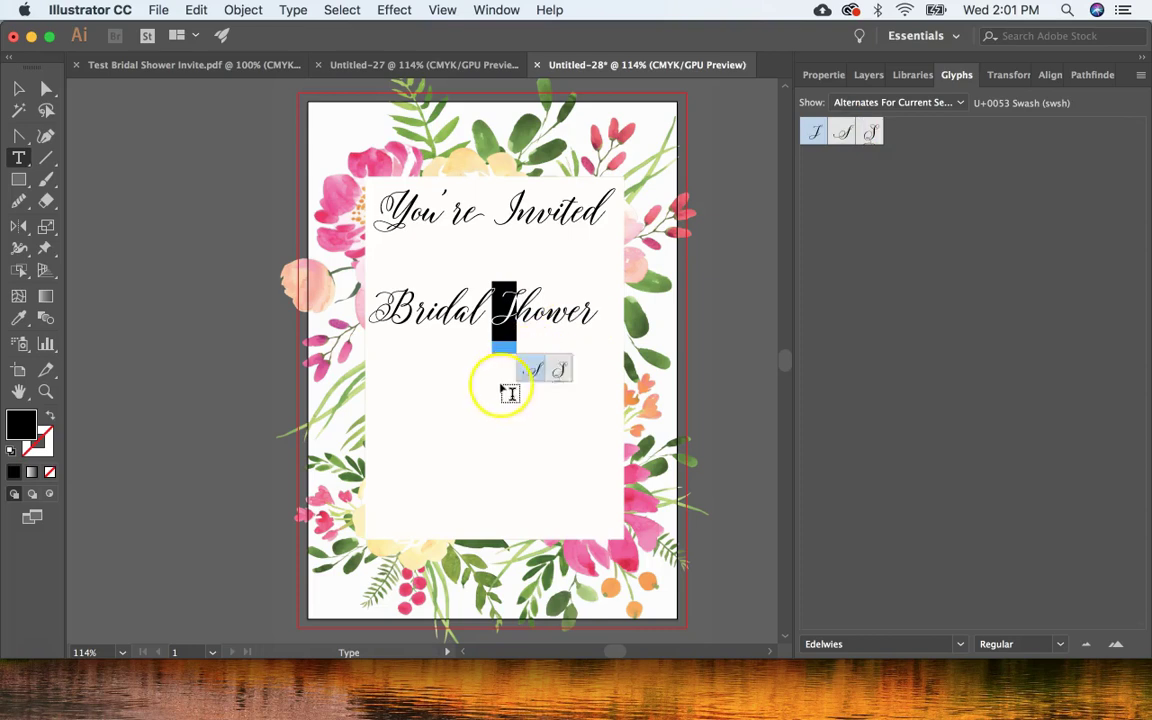
pyautogui.click(17, 88)
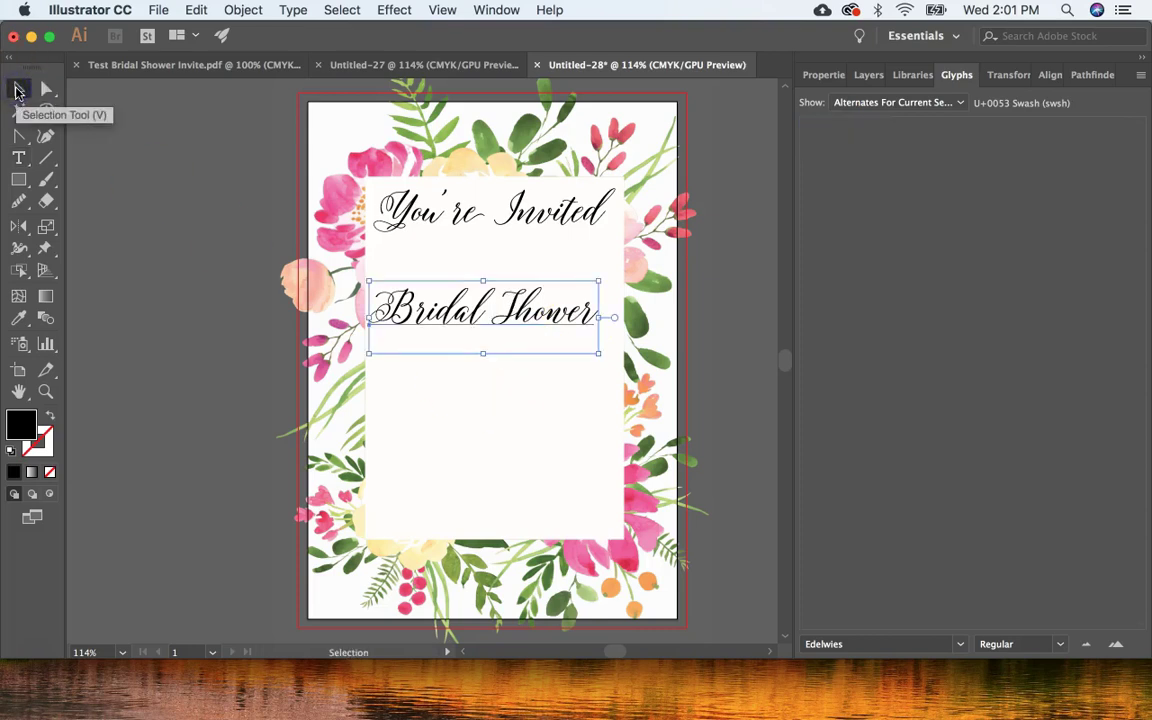
pyautogui.press('Right')
pyautogui.press('Right')
pyautogui.press('Right')
pyautogui.press('Right')
pyautogui.press('Right')
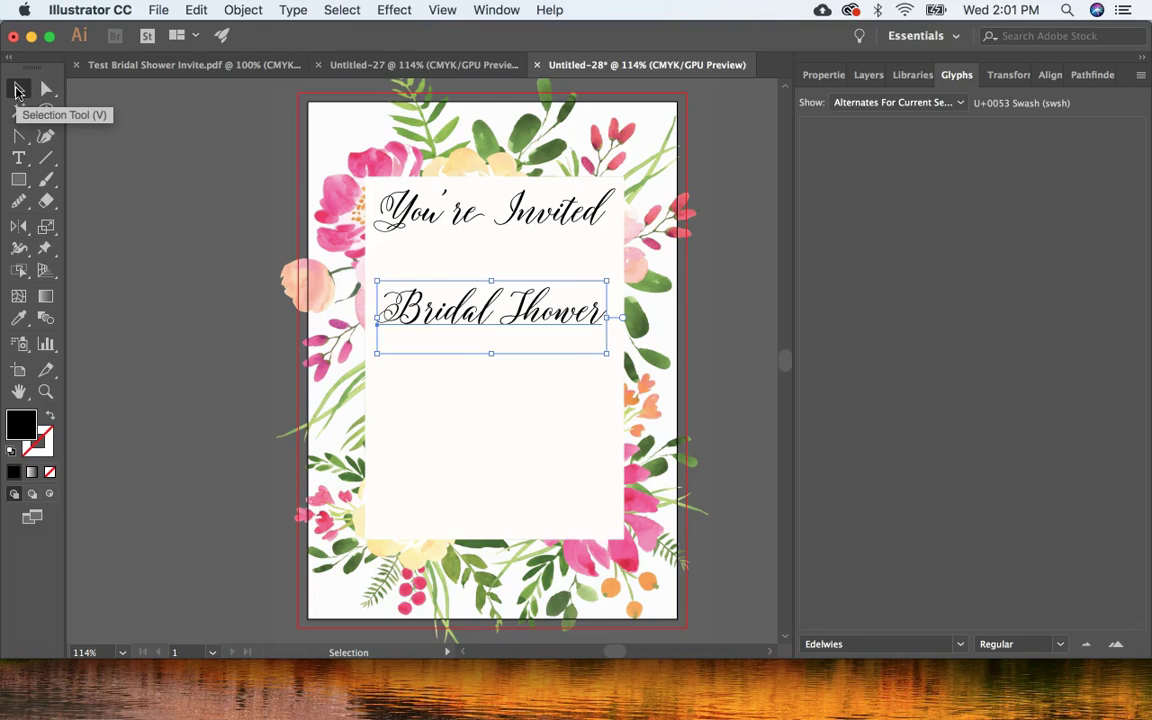
# Duplicate the Bridal Shower heading below itself and retype it as the honoree's name
pyautogui.press('super+c')
pyautogui.press('super+v')
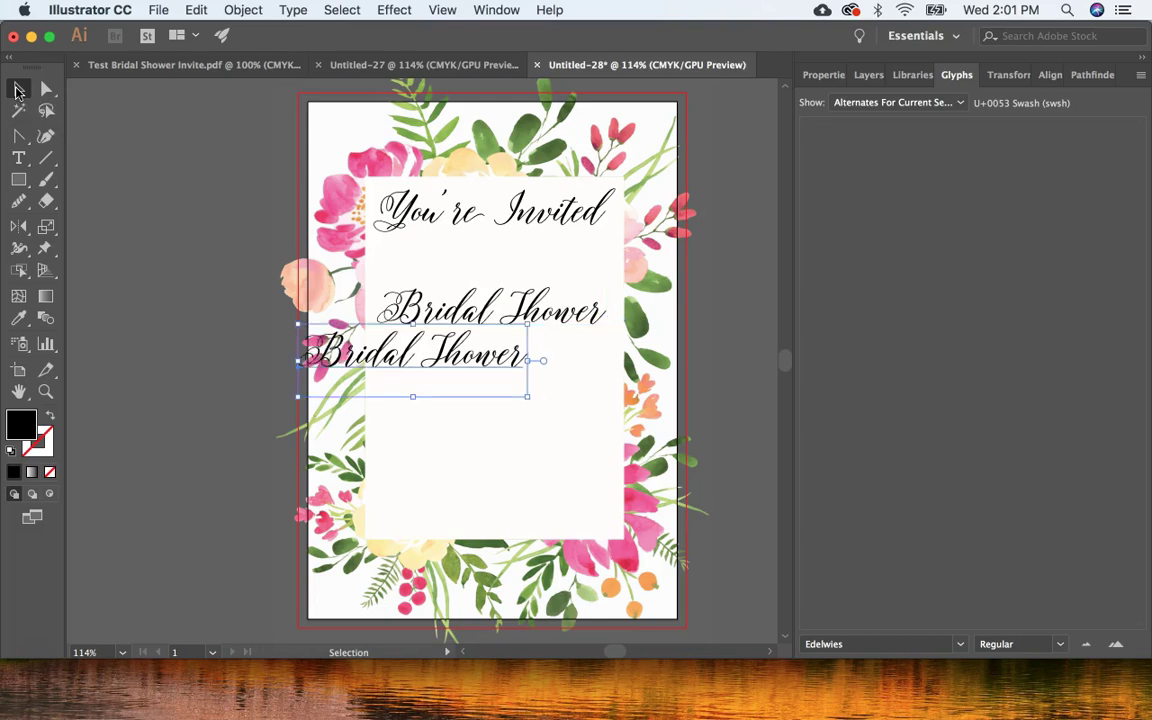
pyautogui.moveTo(432, 362); pyautogui.dragTo(507, 410)
pyautogui.click(18, 158)
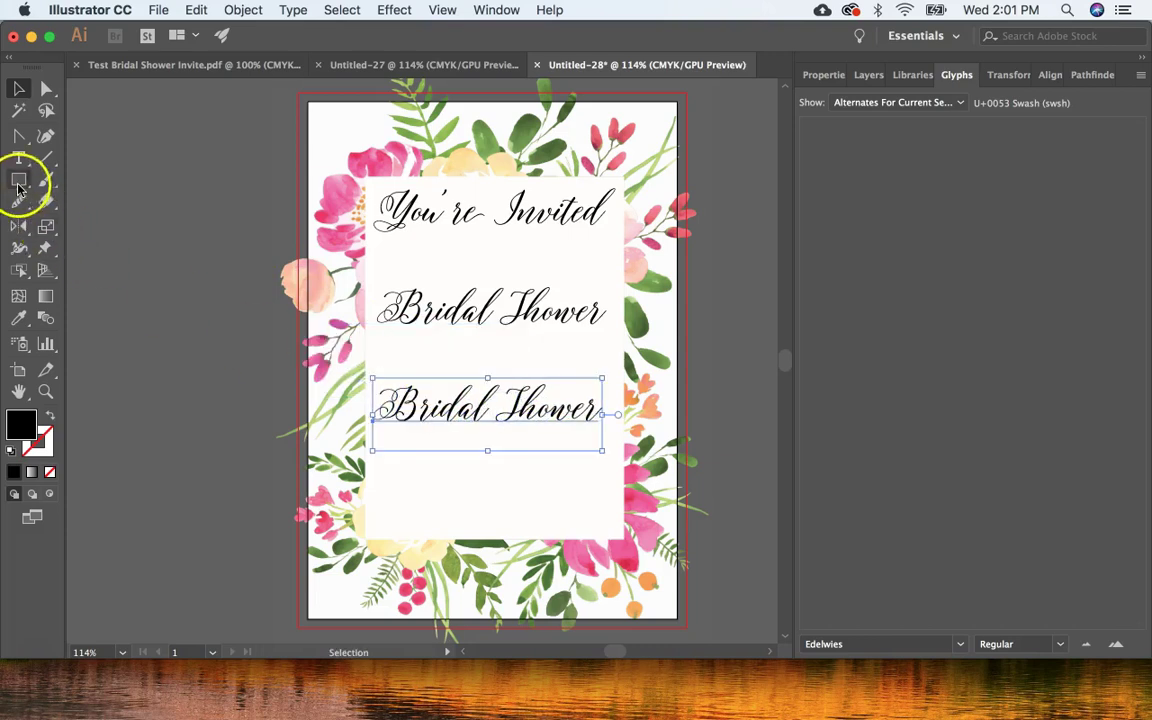
pyautogui.click(383, 404)
pyautogui.moveTo(383, 404); pyautogui.dragTo(607, 406)
pyautogui.write('Kelly Le')
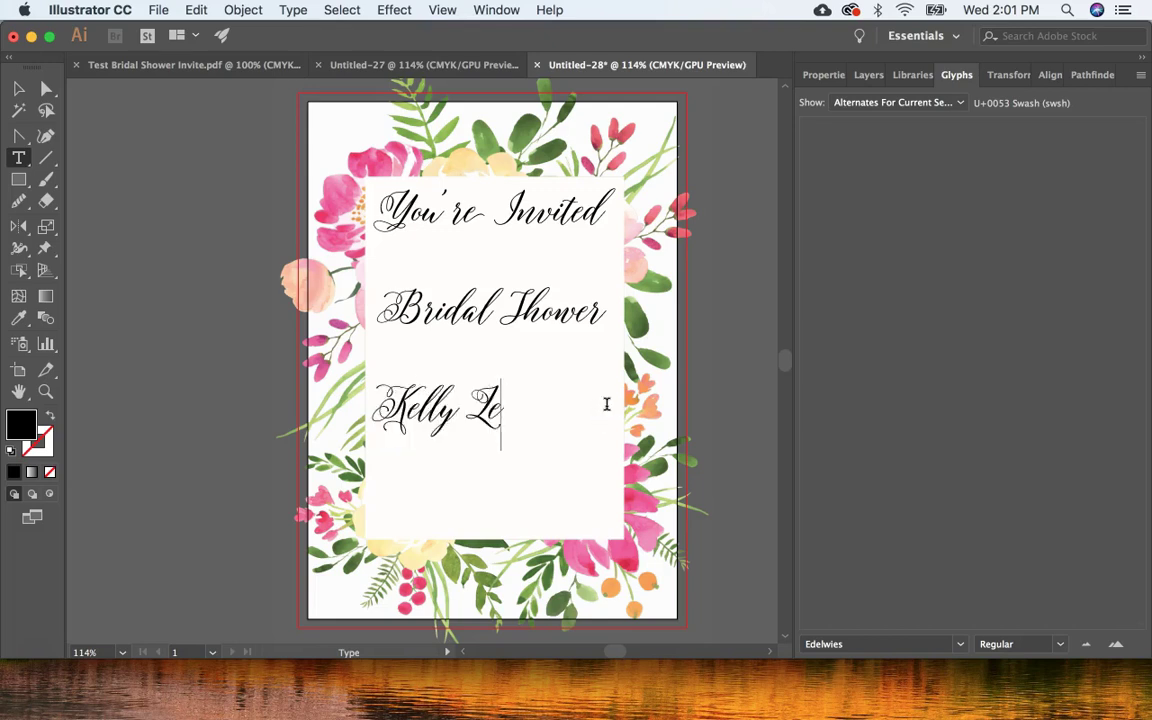
# Replace the name's capital K with a swash alternate from the Glyphs panel, then compare against the reference
pyautogui.click(405, 400)
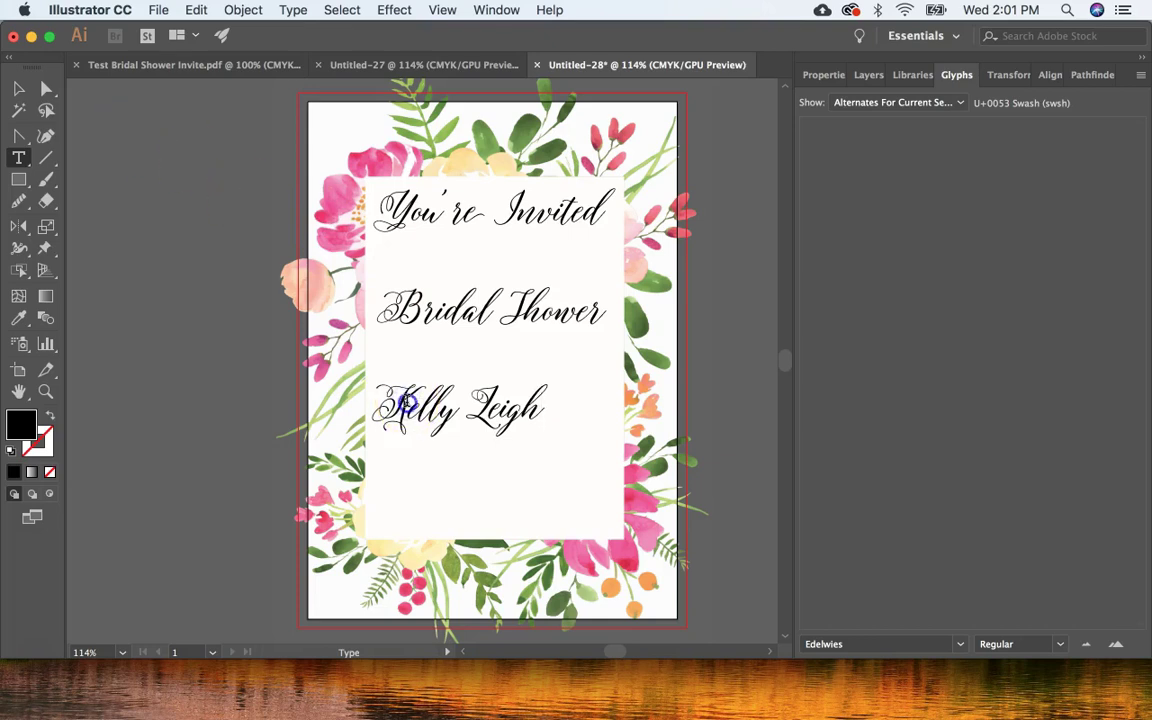
pyautogui.moveTo(405, 402); pyautogui.dragTo(380, 404)
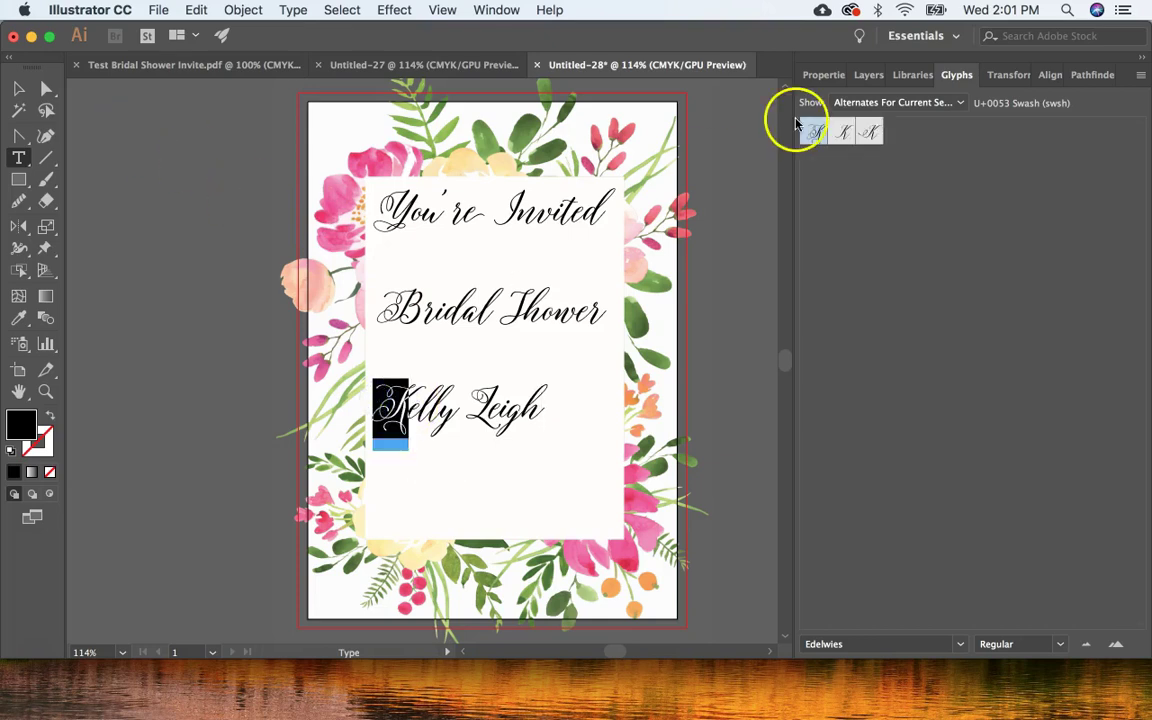
pyautogui.doubleClick(869, 131)
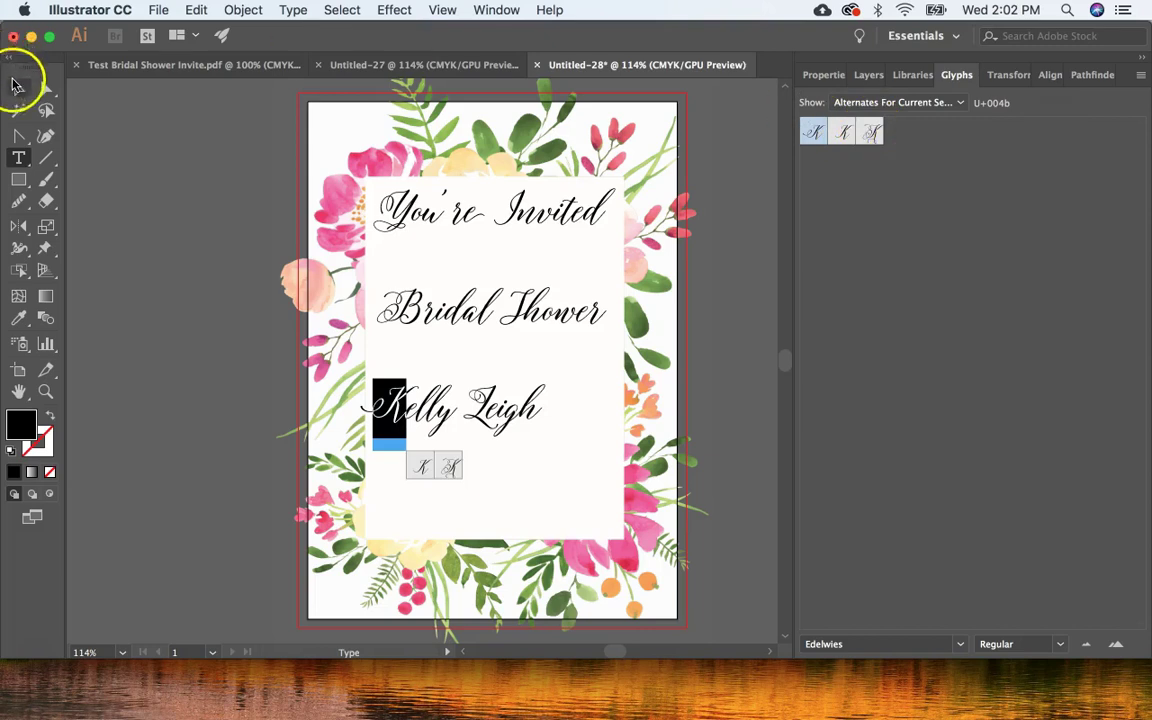
pyautogui.click(18, 90)
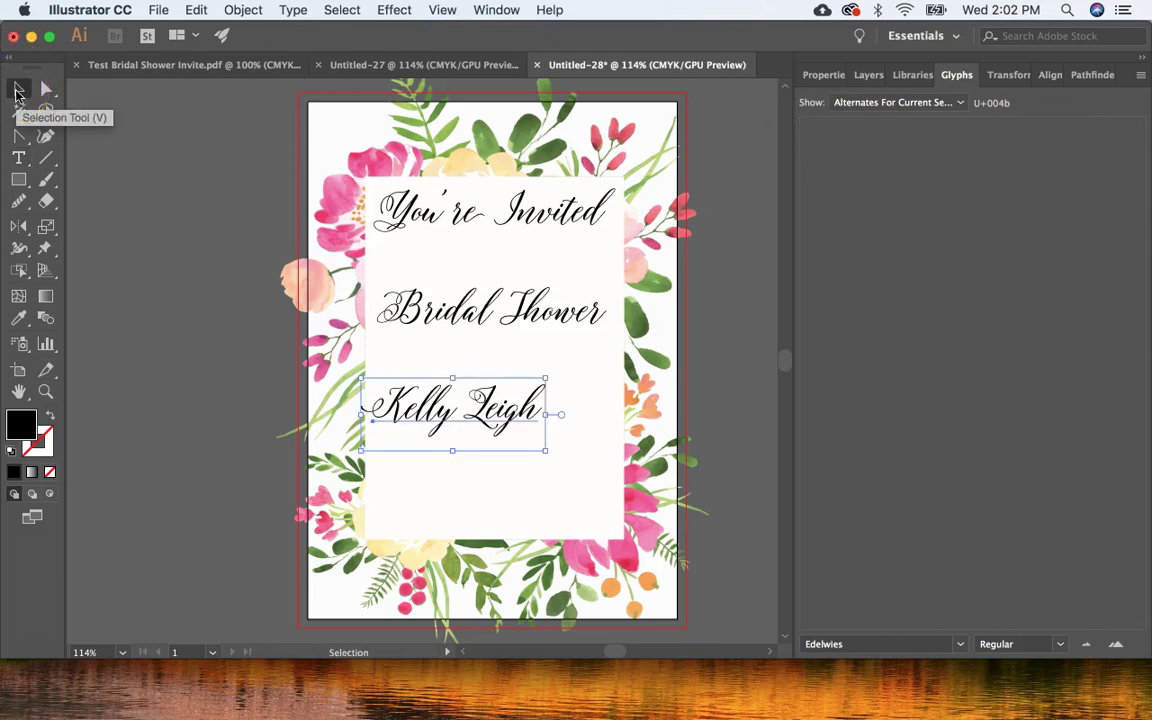
pyautogui.click(100, 64)
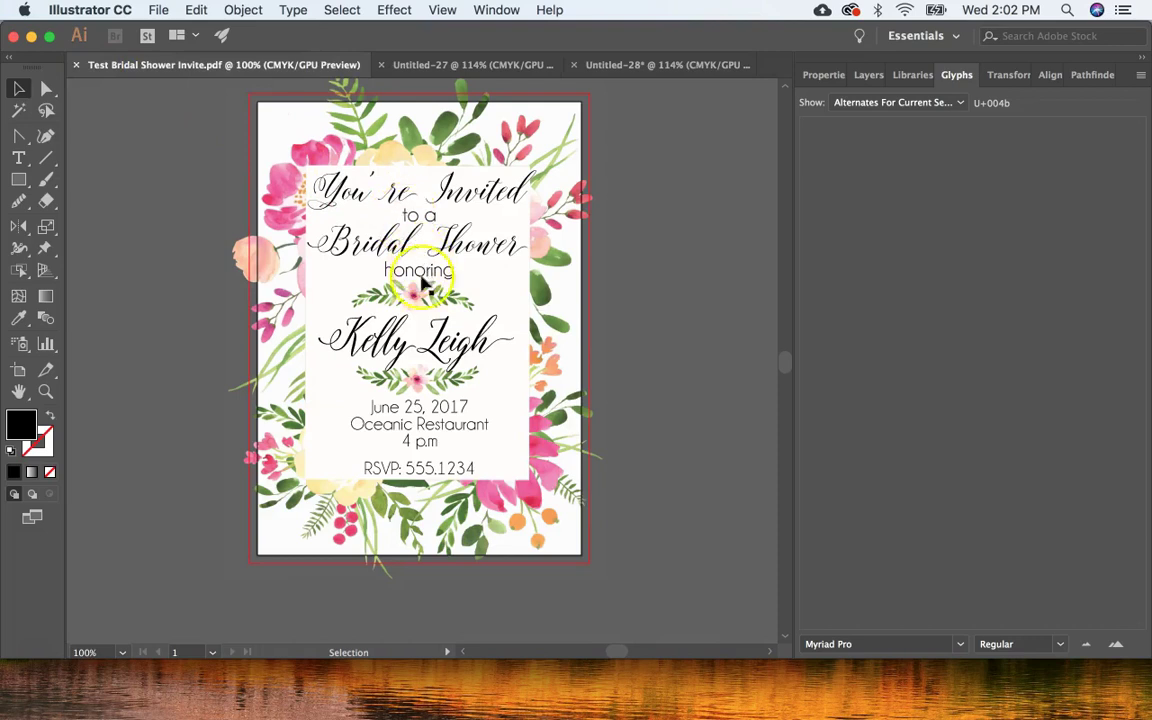
pyautogui.click(644, 64)
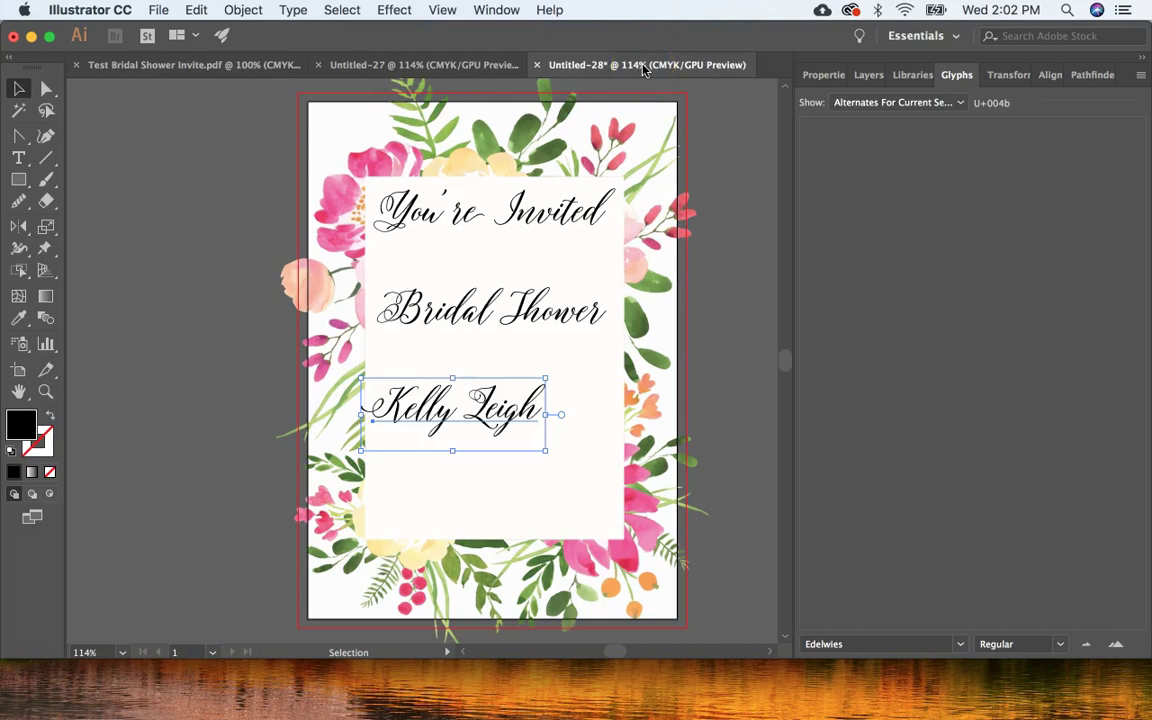
# Create a placeholder text line below the name in Champagne & Limousines 24 pt and select its text
pyautogui.click(20, 158)
pyautogui.click(404, 484)
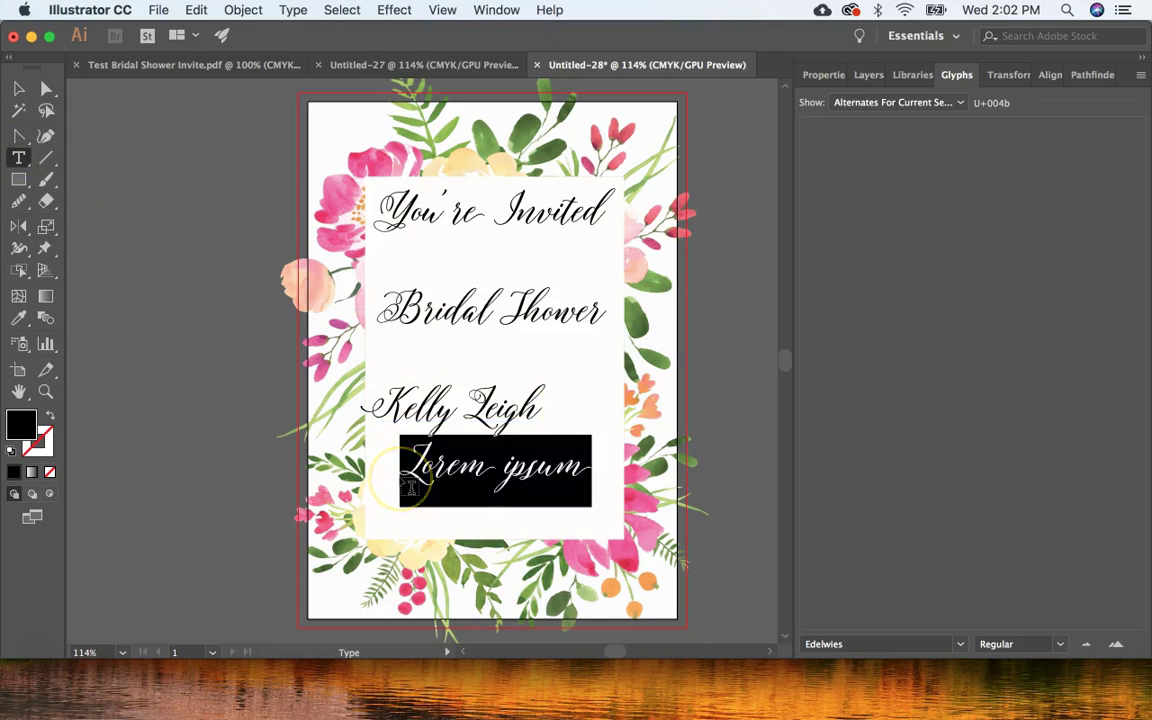
pyautogui.click(823, 74)
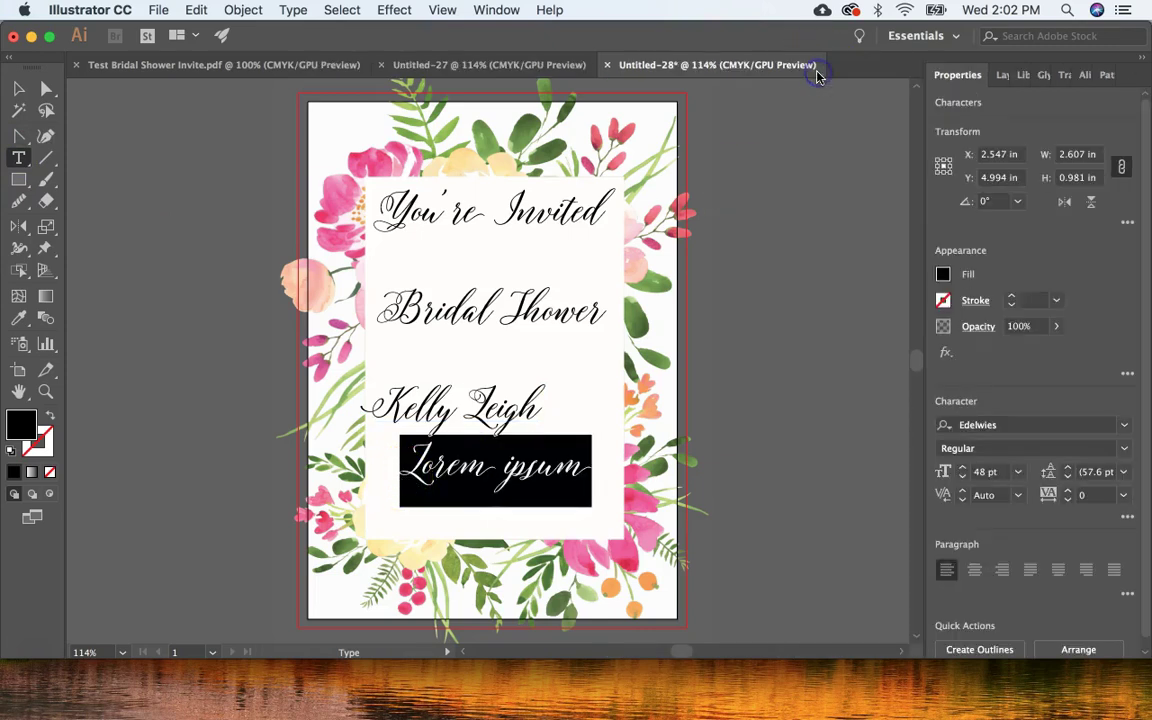
pyautogui.click(1016, 424)
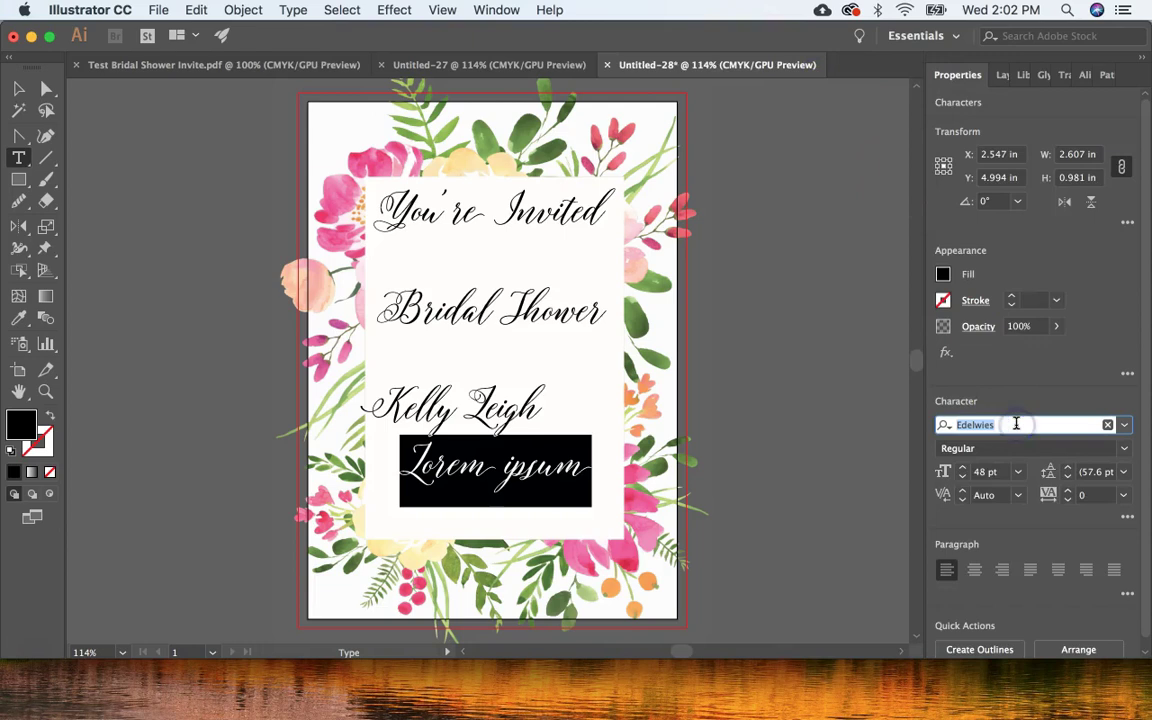
pyautogui.write('champagne & Limousin')
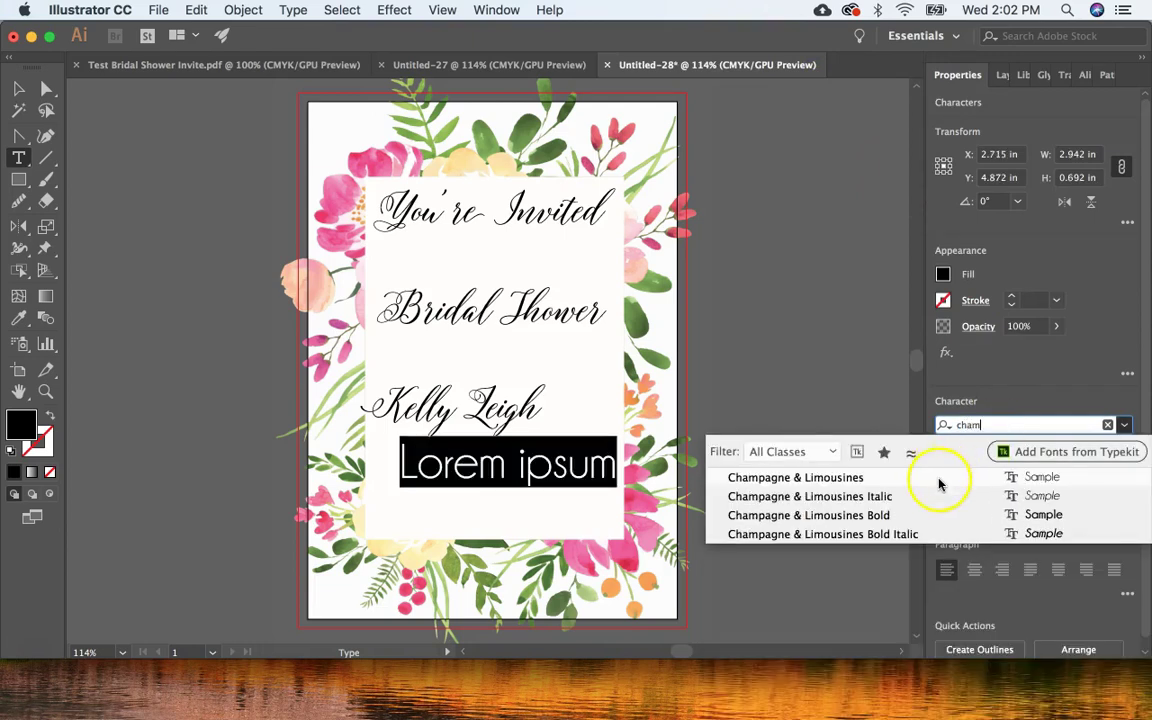
pyautogui.click(942, 479)
pyautogui.click(1018, 472)
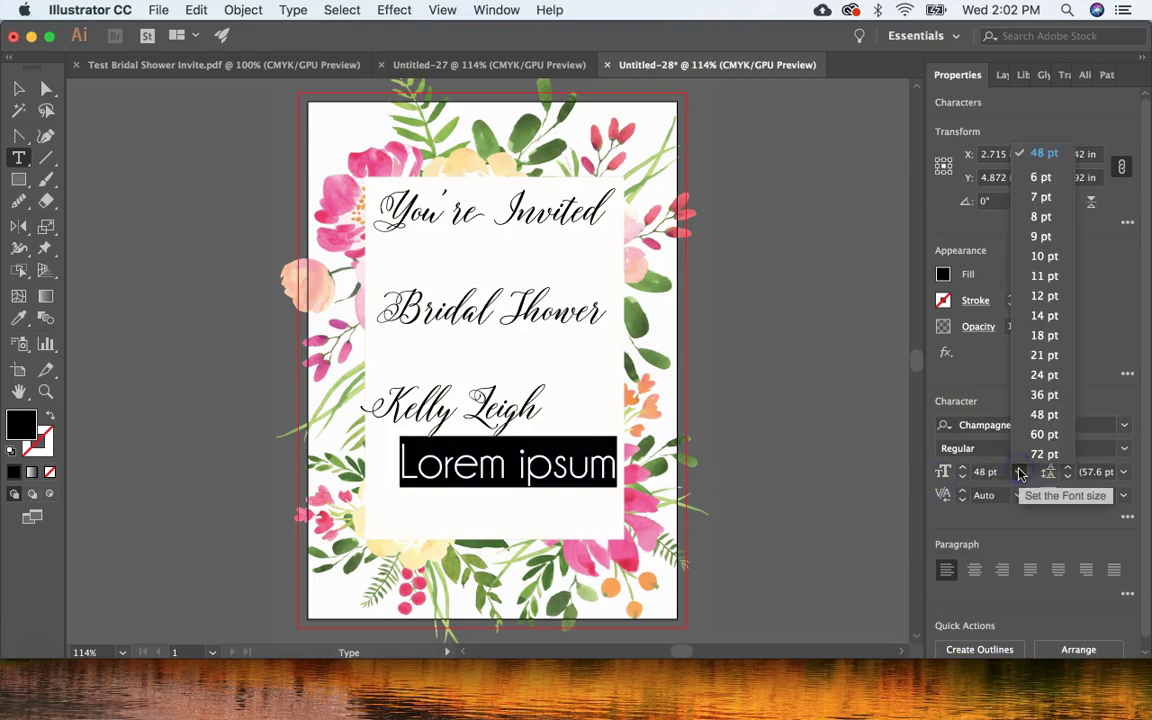
pyautogui.click(1043, 377)
pyautogui.moveTo(503, 471); pyautogui.dragTo(391, 474)
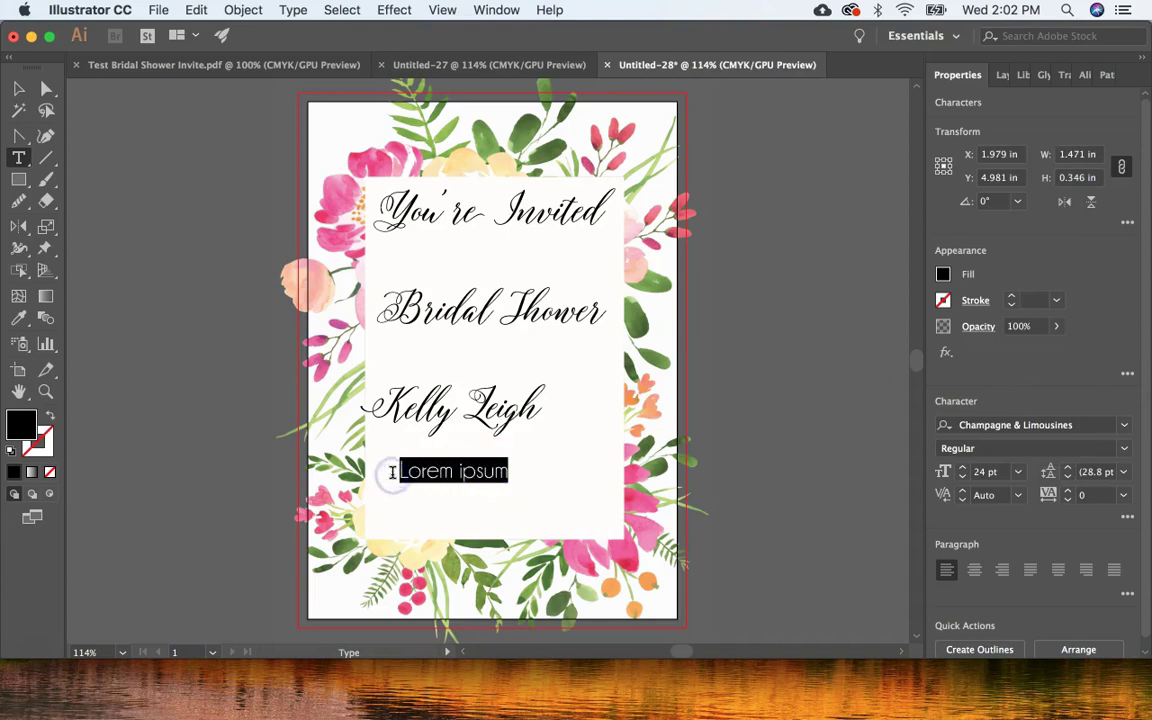
# Type 'to a' and center that line under You're Invited
pyautogui.write('to a')
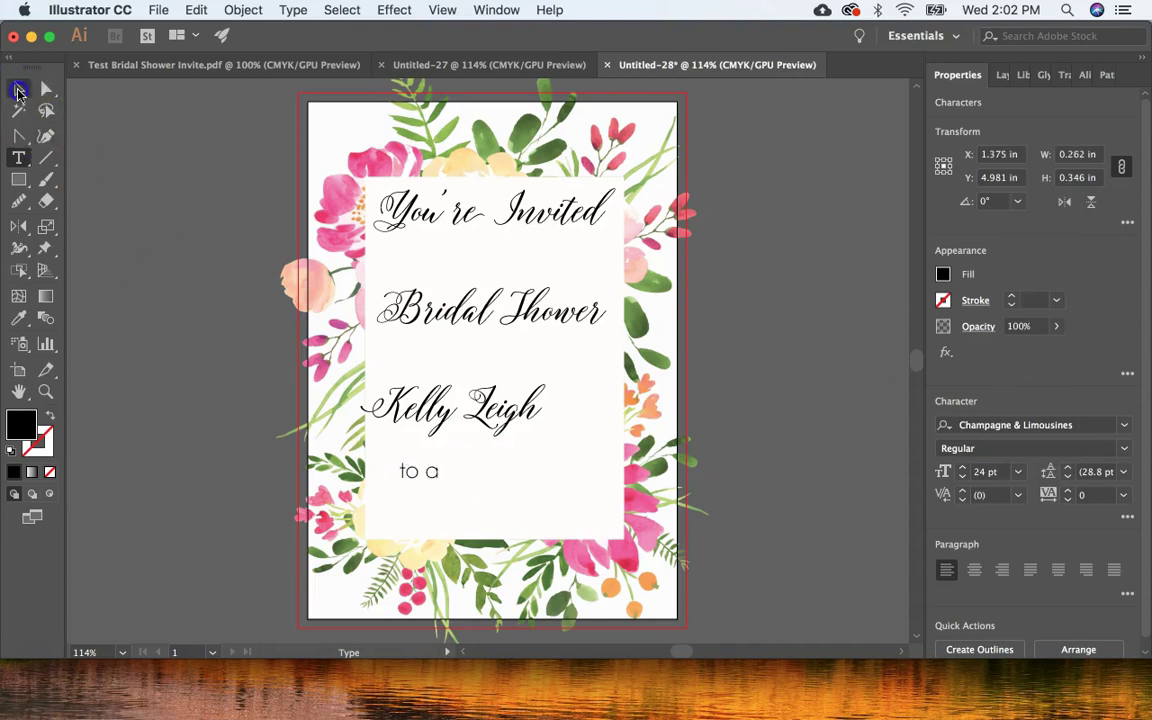
pyautogui.click(18, 90)
pyautogui.hotkey('shift', 'Up')
pyautogui.hotkey('shift', 'Up')
pyautogui.hotkey('shift', 'Up')
pyautogui.hotkey('shift', 'Up')
pyautogui.hotkey('shift', 'Up')
pyautogui.hotkey('shift', 'Up')
pyautogui.hotkey('shift', 'Up')
pyautogui.hotkey('shift', 'Up')
pyautogui.hotkey('shift', 'Up')
pyautogui.hotkey('shift', 'Up')
pyautogui.hotkey('shift', 'Up')
pyautogui.hotkey('shift', 'Up')
pyautogui.hotkey('shift', 'Up')
pyautogui.hotkey('shift', 'Up')
pyautogui.hotkey('shift', 'Up')
pyautogui.hotkey('shift', 'Up')
pyautogui.hotkey('shift', 'Up')
pyautogui.hotkey('shift', 'Up')
pyautogui.hotkey('shift', 'Up')
pyautogui.hotkey('shift', 'Up')
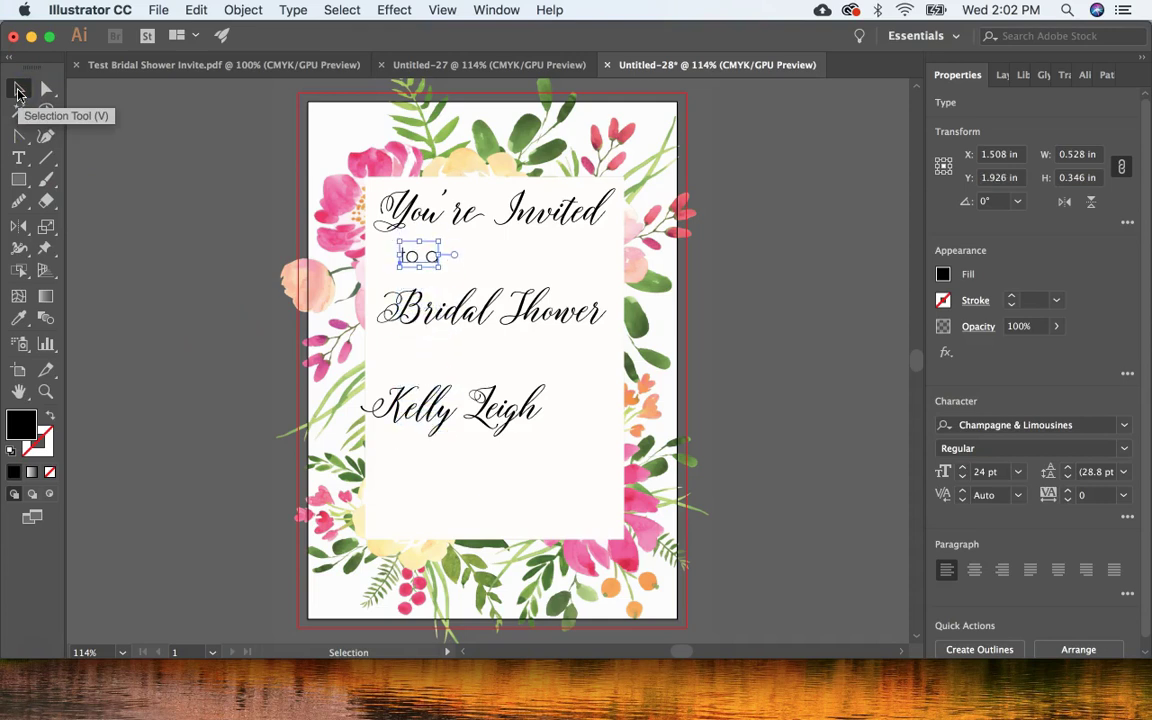
pyautogui.hotkey('shift', 'Right')
pyautogui.hotkey('shift', 'Right')
pyautogui.hotkey('shift', 'Right')
pyautogui.hotkey('shift', 'Right')
pyautogui.hotkey('shift', 'Right')
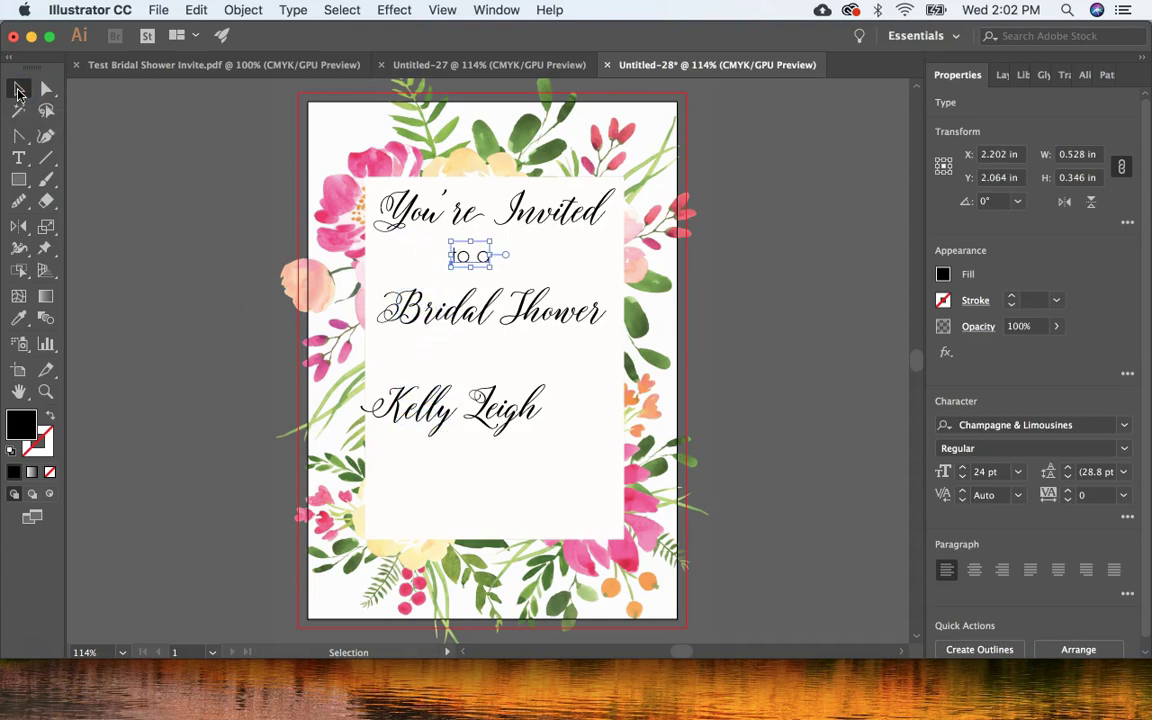
pyautogui.hotkey('shift', 'Right')
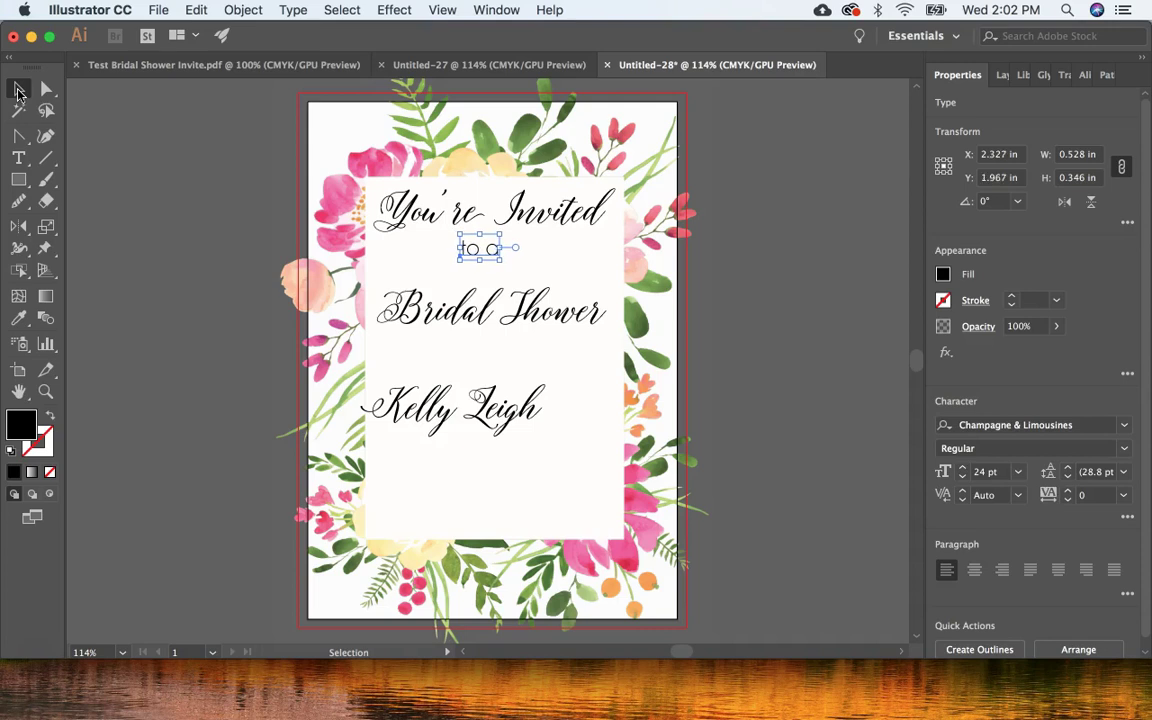
# Paste a copy under Bridal Shower and change it to 'honoring'
pyautogui.press('super+v')
pyautogui.hotkey('shift', 'Up')
pyautogui.hotkey('shift', 'Up')
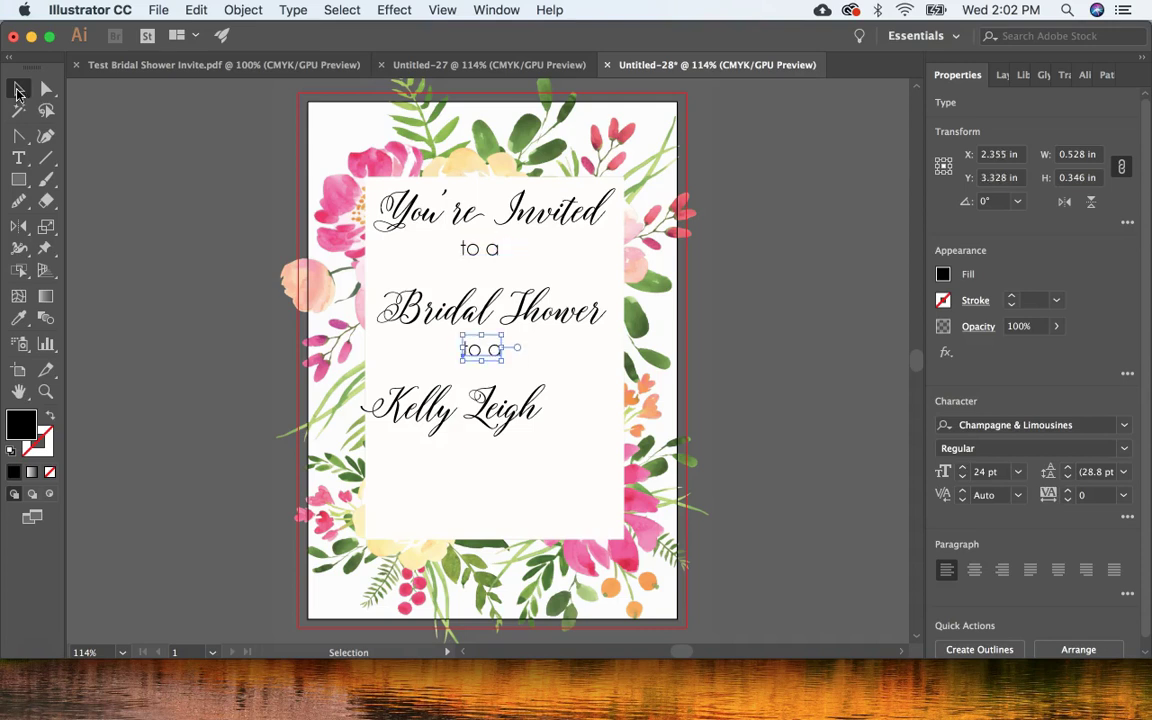
pyautogui.click(18, 157)
pyautogui.click(504, 352)
pyautogui.press('BackSpace')
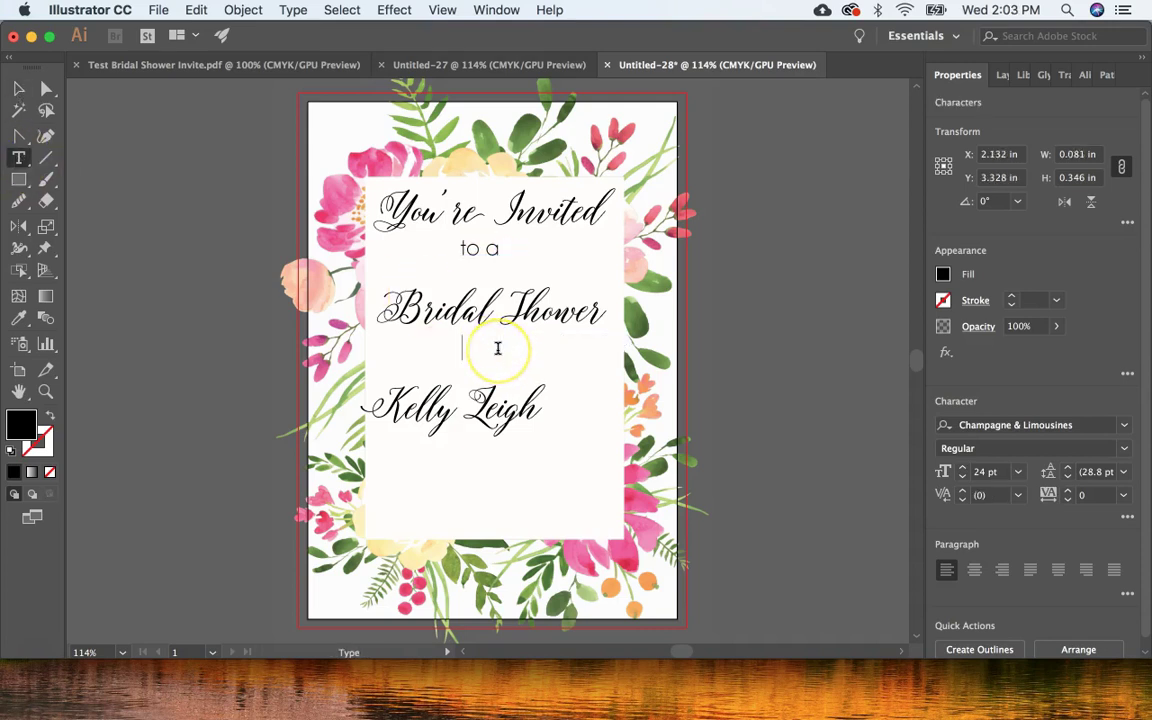
pyautogui.click(18, 88)
# Add a copied line below the name reading 'June 25, 2017'
pyautogui.press('super+c')
pyautogui.press('super+v')
pyautogui.hotkey('shift', 'Down')
pyautogui.hotkey('shift', 'Down')
pyautogui.hotkey('shift', 'Down')
pyautogui.hotkey('shift', 'Down')
pyautogui.hotkey('shift', 'Down')
pyautogui.hotkey('shift', 'Down')
pyautogui.hotkey('shift', 'Down')
pyautogui.hotkey('shift', 'Down')
pyautogui.hotkey('shift', 'Down')
pyautogui.hotkey('shift', 'Down')
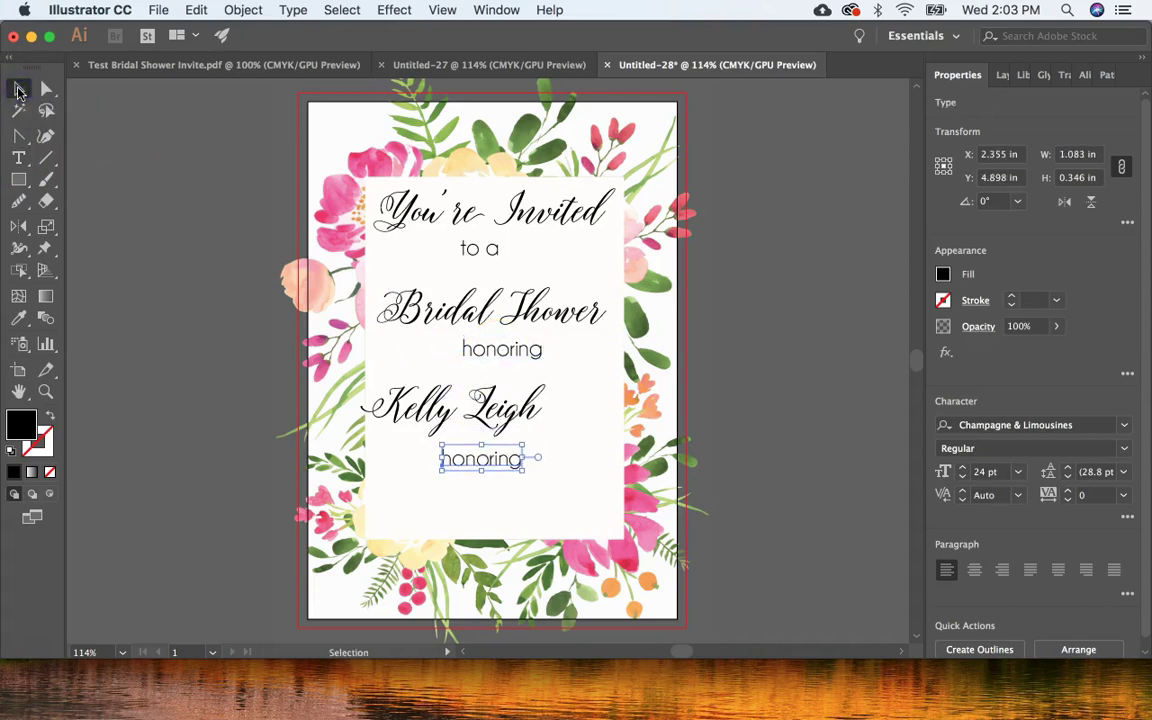
pyautogui.click(19, 157)
pyautogui.click(531, 456)
pyautogui.write('June 25, 2017')
pyautogui.click(18, 88)
# Add a '4 pm' line below the date
pyautogui.press('super+c')
pyautogui.press('super+v')
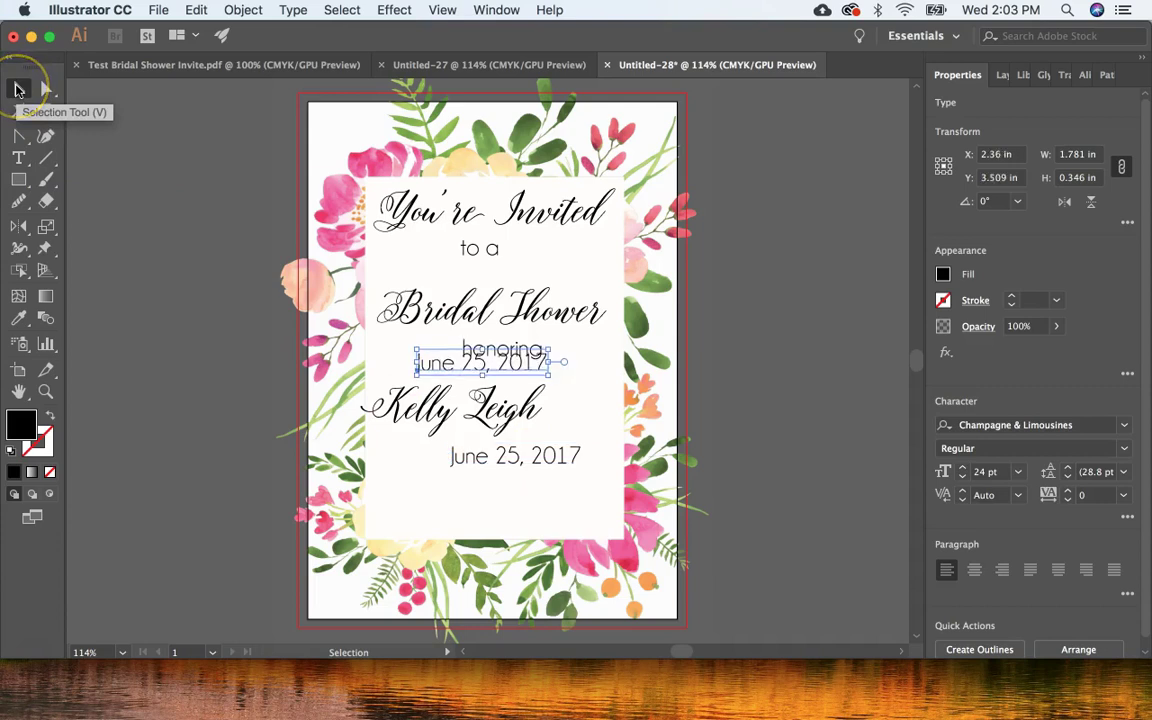
pyautogui.hotkey('shift', 'Down')
pyautogui.hotkey('shift', 'Down')
pyautogui.hotkey('shift', 'Down')
pyautogui.hotkey('shift', 'Down')
pyautogui.hotkey('shift', 'Down')
pyautogui.hotkey('shift', 'Down')
pyautogui.hotkey('shift', 'Down')
pyautogui.hotkey('shift', 'Down')
pyautogui.hotkey('shift', 'Down')
pyautogui.hotkey('shift', 'Down')
pyautogui.hotkey('shift', 'Down')
pyautogui.hotkey('shift', 'Down')
pyautogui.press('t')
pyautogui.click(504, 481)
pyautogui.press('BackSpace')
pyautogui.press('BackSpace')
pyautogui.press('BackSpace')
pyautogui.press('BackSpace')
pyautogui.press('BackSpace')
pyautogui.press('BackSpace')
pyautogui.press('BackSpace')
pyautogui.press('BackSpace')
pyautogui.press('BackSpace')
pyautogui.press('BackSpace')
pyautogui.press('BackSpace')
pyautogui.press('BackSpace')
pyautogui.press('BackSpace')
pyautogui.write('4 pm')
pyautogui.click(18, 88)
# Add an 'Oceanic Restaurant' line below 4 pm
pyautogui.press('super+v')
pyautogui.hotkey('shift', 'Down')
pyautogui.hotkey('shift', 'Down')
pyautogui.hotkey('shift', 'Down')
pyautogui.hotkey('shift', 'Down')
pyautogui.hotkey('shift', 'Down')
pyautogui.hotkey('shift', 'Down')
pyautogui.hotkey('shift', 'Down')
pyautogui.hotkey('shift', 'Down')
pyautogui.hotkey('shift', 'Down')
pyautogui.hotkey('shift', 'Down')
pyautogui.hotkey('shift', 'Down')
pyautogui.hotkey('shift', 'Down')
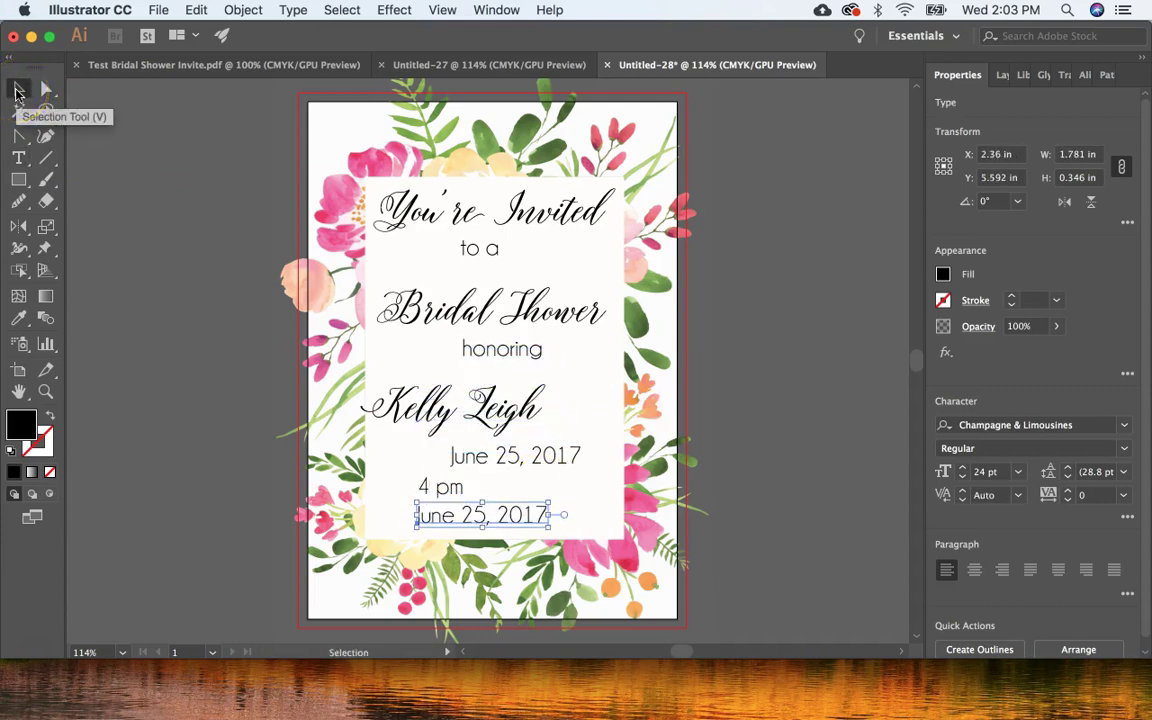
pyautogui.click(18, 163)
pyautogui.click(546, 511)
pyautogui.press('BackSpace')
pyautogui.press('BackSpace')
pyautogui.press('BackSpace')
pyautogui.press('BackSpace')
pyautogui.press('BackSpace')
pyautogui.press('BackSpace')
pyautogui.press('BackSpace')
pyautogui.press('BackSpace')
pyautogui.press('BackSpace')
pyautogui.press('BackSpace')
pyautogui.press('BackSpace')
pyautogui.press('BackSpace')
pyautogui.press('BackSpace')
pyautogui.write('Oceanic Restaurant')
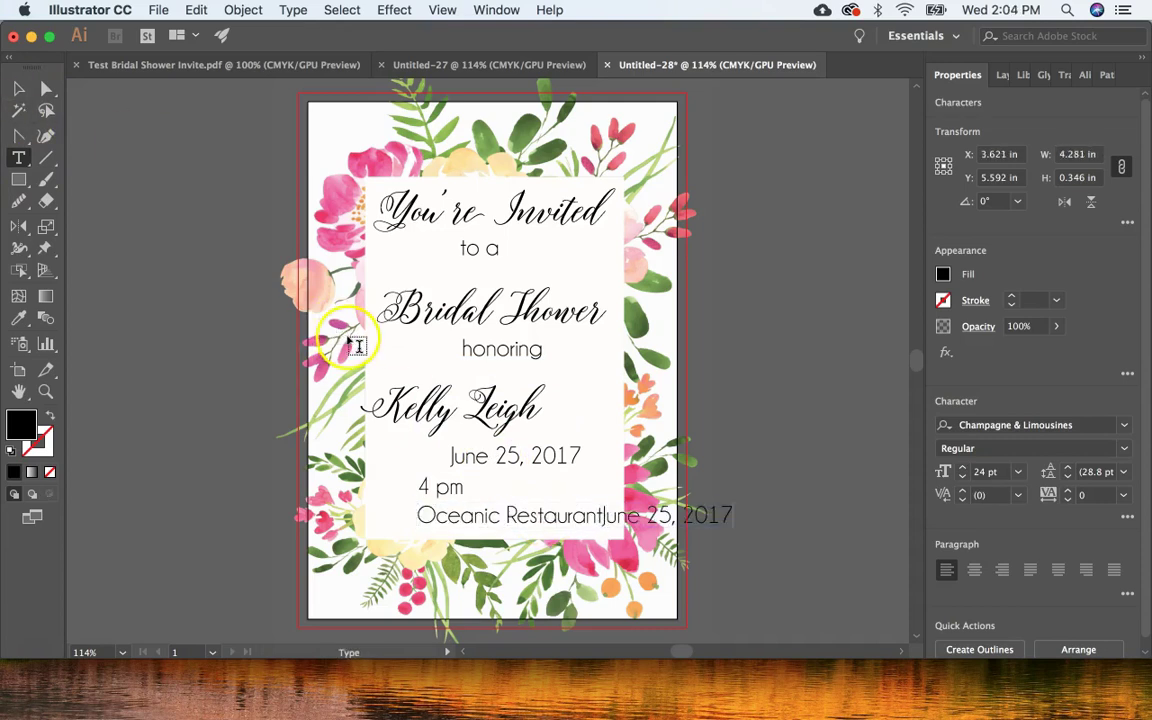
pyautogui.click(16, 90)
# Add an RSVP line below the venue line
pyautogui.press('super+c')
pyautogui.press('super+v')
pyautogui.hotkey('shift', 'Down')
pyautogui.hotkey('shift', 'Down')
pyautogui.hotkey('shift', 'Down')
pyautogui.hotkey('shift', 'Down')
pyautogui.hotkey('shift', 'Down')
pyautogui.hotkey('shift', 'Down')
pyautogui.hotkey('shift', 'Down')
pyautogui.hotkey('shift', 'Down')
pyautogui.hotkey('shift', 'Down')
pyautogui.hotkey('shift', 'Down')
pyautogui.hotkey('shift', 'Down')
pyautogui.hotkey('shift', 'Down')
pyautogui.hotkey('shift', 'Down')
pyautogui.hotkey('shift', 'Down')
pyautogui.click(18, 158)
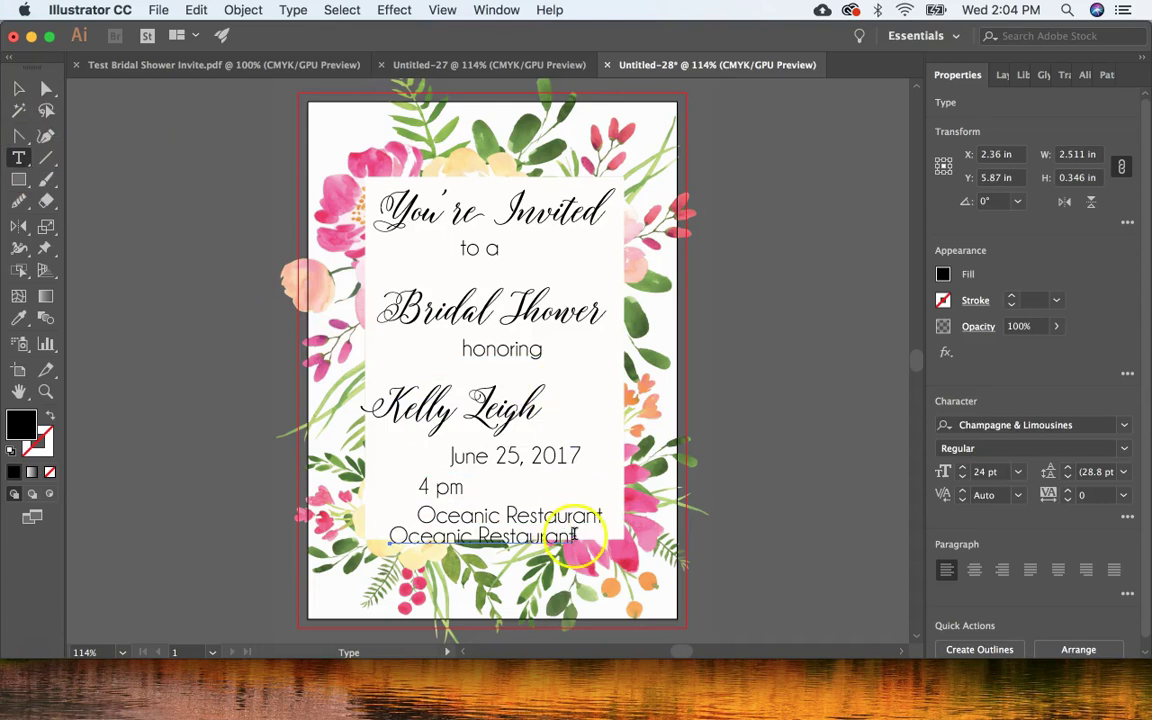
pyautogui.click(574, 535)
pyautogui.press('BackSpace')
pyautogui.press('BackSpace')
pyautogui.press('BackSpace')
pyautogui.press('BackSpace')
pyautogui.press('BackSpace')
pyautogui.press('BackSpace')
pyautogui.press('BackSpace')
pyautogui.press('BackSpace')
pyautogui.press('BackSpace')
pyautogui.press('BackSpace')
pyautogui.press('BackSpace')
pyautogui.press('BackSpace')
pyautogui.press('BackSpace')
pyautogui.press('BackSpace')
pyautogui.press('BackSpace')
pyautogui.press('BackSpace')
pyautogui.press('BackSpace')
pyautogui.press('BackSpace')
pyautogui.write('RSVP: 555.123.456')
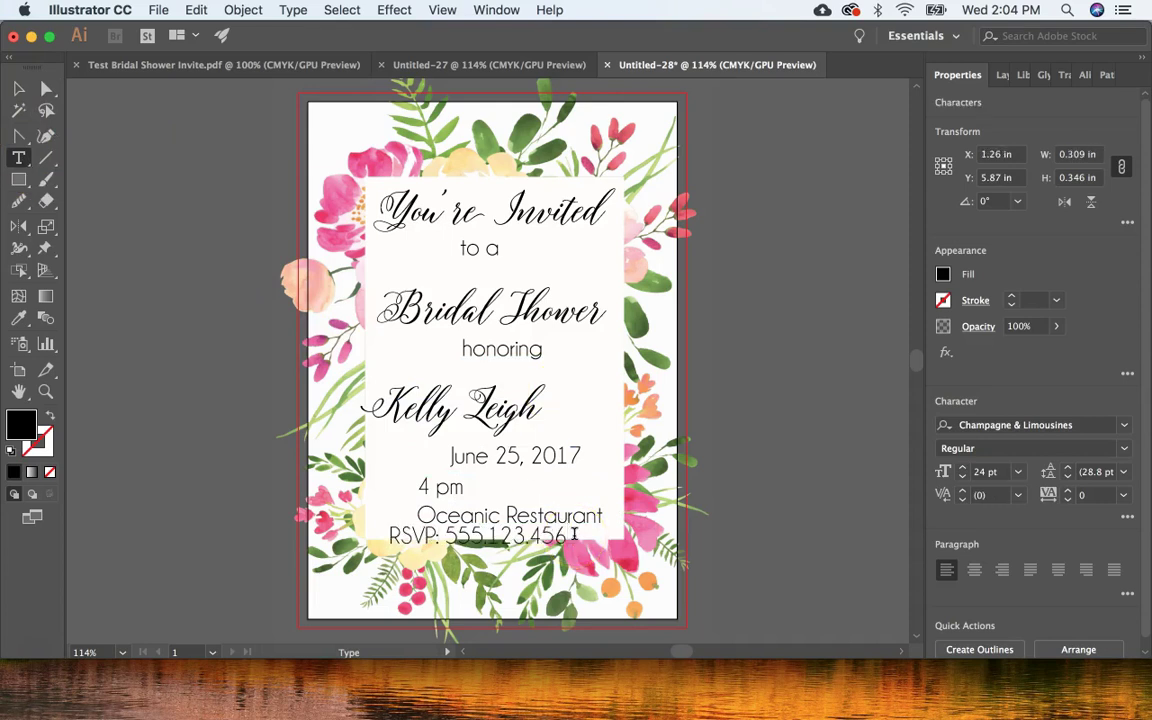
pyautogui.click(31, 638)
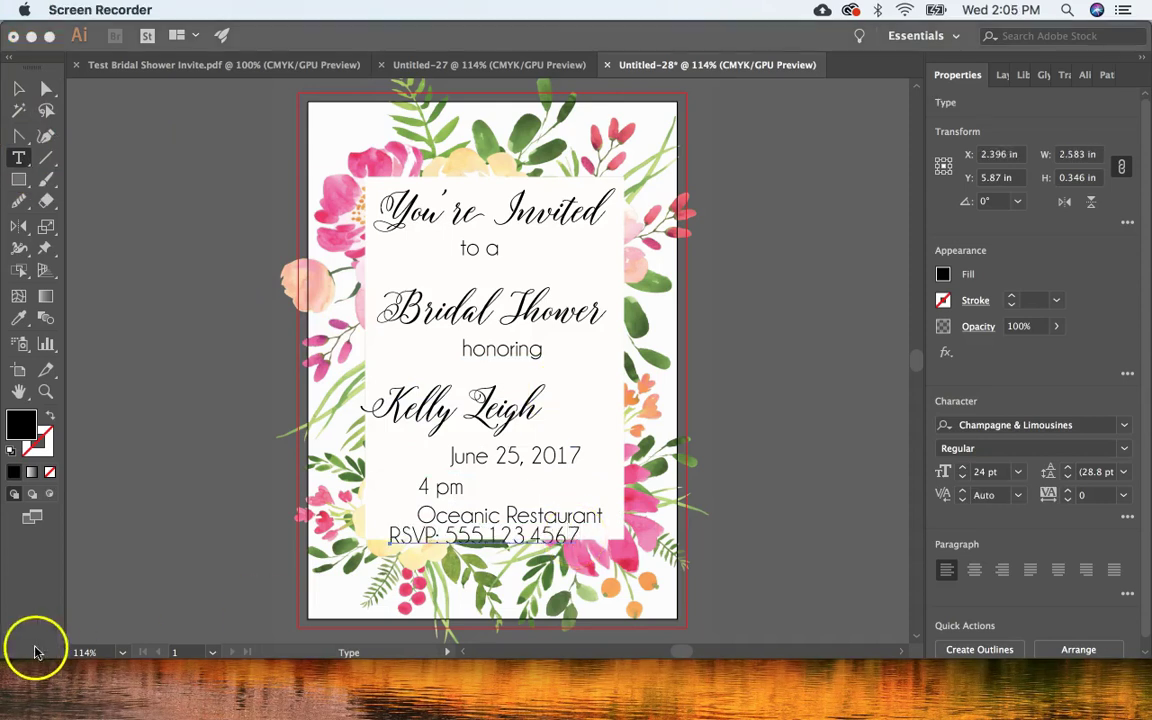
# Nudge Bridal Shower up closer to the 'to a' line
pyautogui.click(527, 321)
pyautogui.click(518, 305)
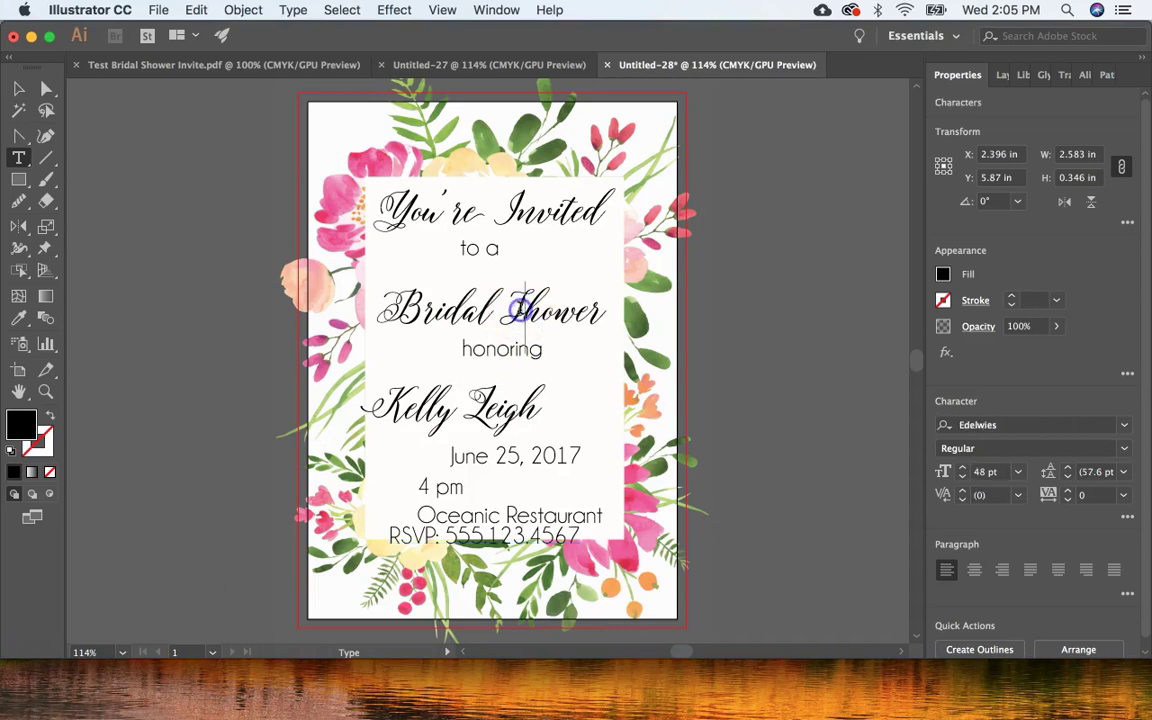
pyautogui.click(17, 91)
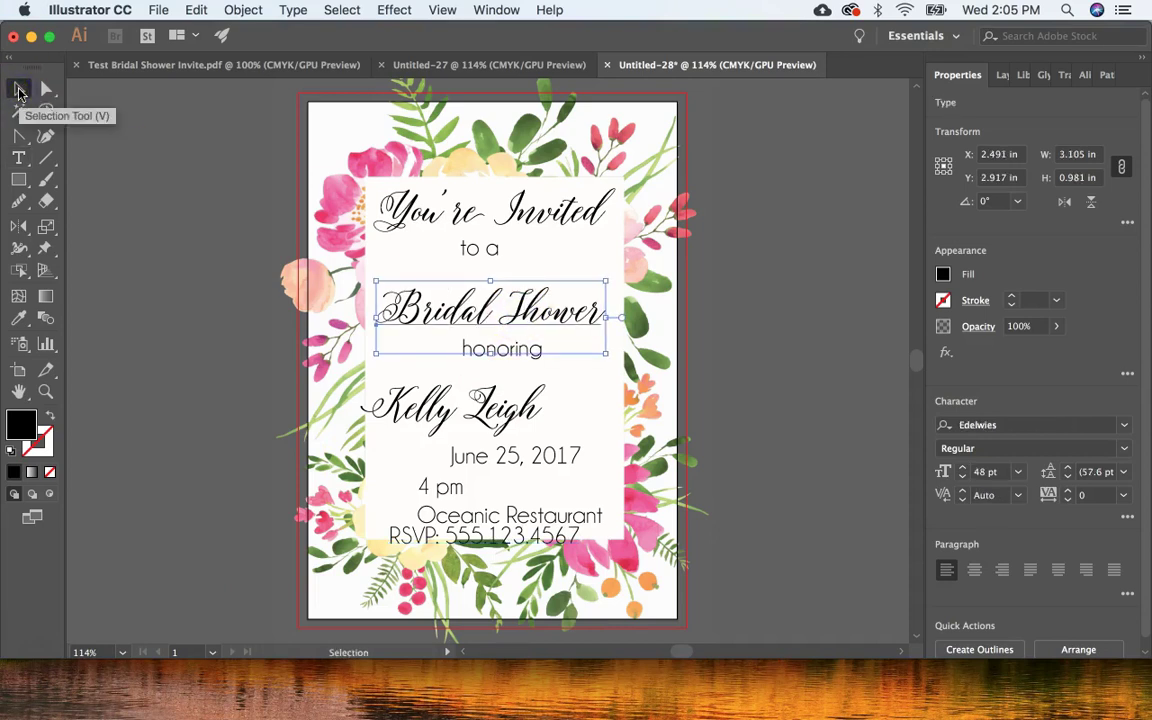
pyautogui.press('Left')
pyautogui.press('Left')
pyautogui.press('Left')
pyautogui.press('Left')
pyautogui.press('Up')
pyautogui.press('Up')
pyautogui.press('Up')
pyautogui.press('Up')
pyautogui.press('Up')
pyautogui.press('Up')
pyautogui.press('Up')
pyautogui.press('Up')
pyautogui.press('Up')
pyautogui.press('Up')
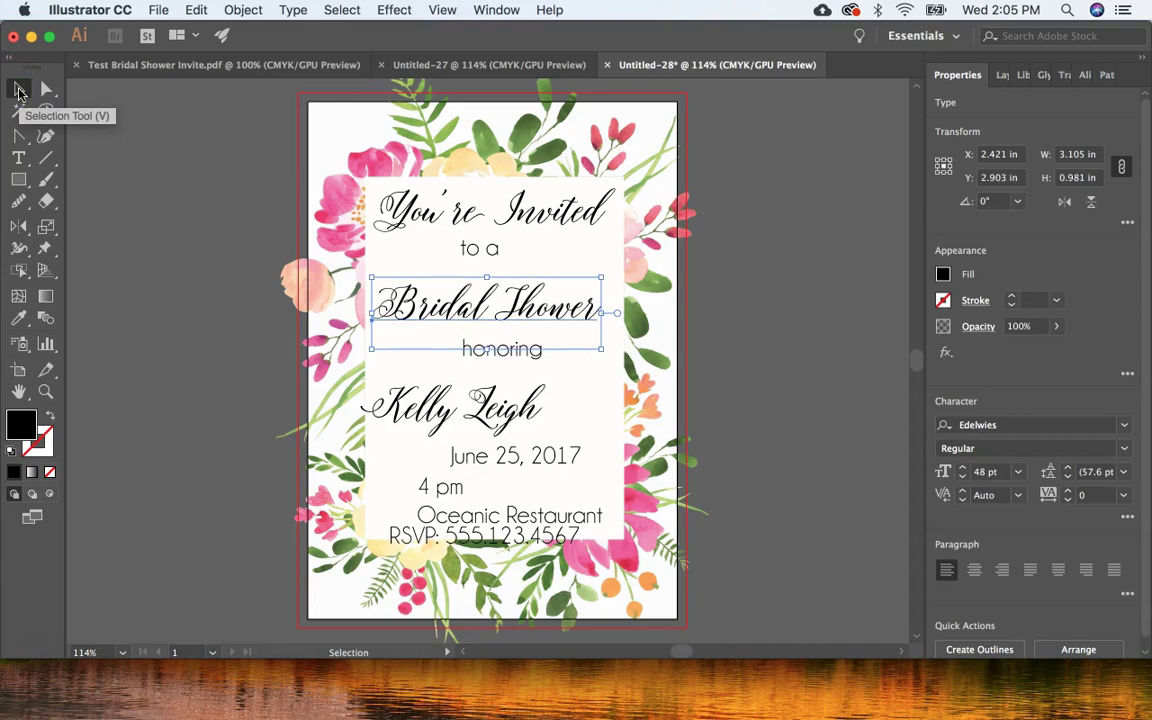
pyautogui.press('Up')
pyautogui.press('Up')
pyautogui.press('Up')
pyautogui.press('Up')
pyautogui.press('Up')
pyautogui.press('Up')
pyautogui.press('Up')
pyautogui.press('Up')
pyautogui.press('Up')
pyautogui.press('Up')
pyautogui.press('Up')
pyautogui.press('Up')
pyautogui.press('Up')
pyautogui.press('Up')
pyautogui.press('Up')
pyautogui.press('Up')
pyautogui.press('Up')
pyautogui.press('Up')
pyautogui.press('Up')
pyautogui.press('Up')
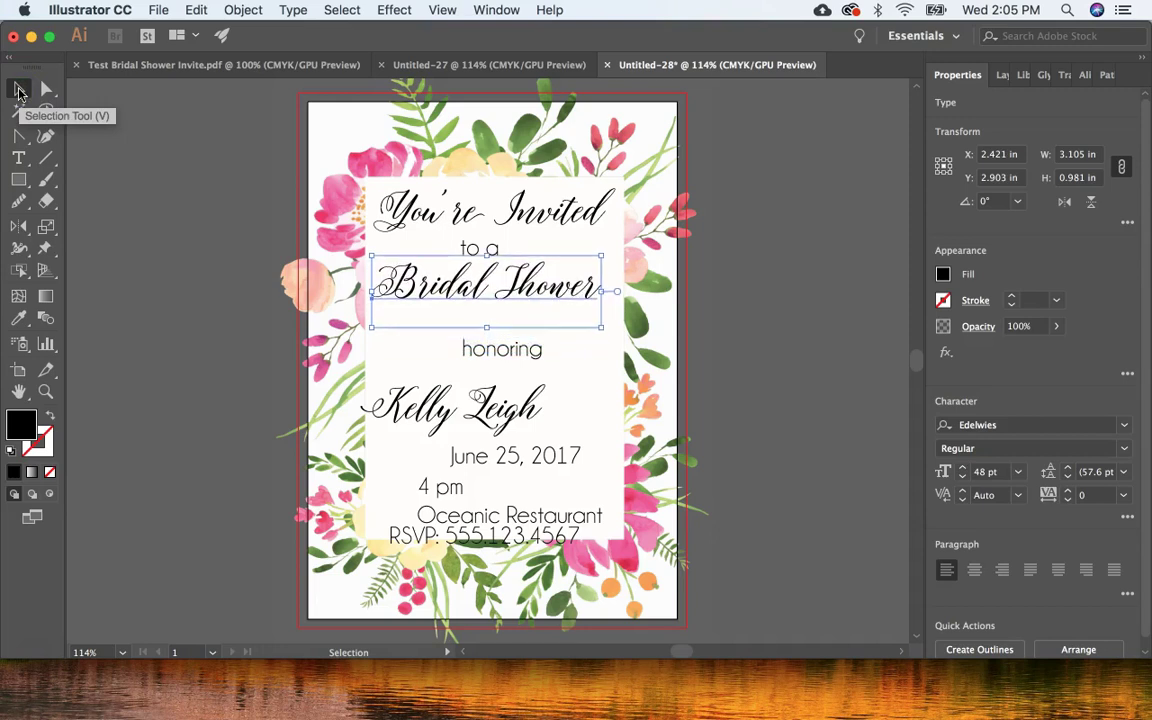
pyautogui.press('Right')
pyautogui.press('Right')
pyautogui.press('Right')
# Tuck 'honoring' under Bridal Shower and nudge 'to a' and 'honoring' slightly right
pyautogui.click(501, 350)
pyautogui.press('Left')
pyautogui.press('Left')
pyautogui.press('Left')
pyautogui.press('Left')
pyautogui.press('Left')
pyautogui.press('Left')
pyautogui.press('Left')
pyautogui.press('Left')
pyautogui.press('Left')
pyautogui.press('Left')
pyautogui.press('Left')
pyautogui.press('Left')
pyautogui.press('Left')
pyautogui.press('Left')
pyautogui.press('Left')
pyautogui.press('Left')
pyautogui.press('Left')
pyautogui.press('Left')
pyautogui.press('Left')
pyautogui.press('Left')
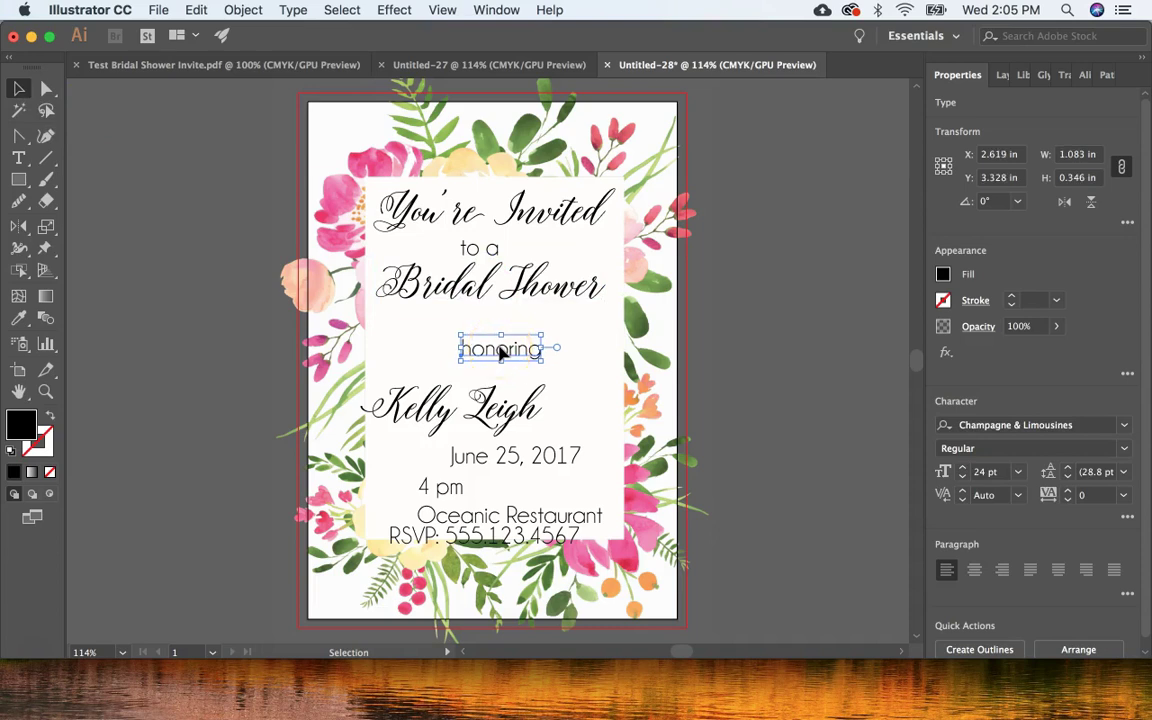
pyautogui.press('Up')
pyautogui.press('Up')
pyautogui.press('Up')
pyautogui.press('Up')
pyautogui.press('Up')
pyautogui.press('Up')
pyautogui.press('Up')
pyautogui.press('Up')
pyautogui.press('Up')
pyautogui.press('Up')
pyautogui.press('Up')
pyautogui.press('Up')
pyautogui.press('Up')
pyautogui.press('Up')
pyautogui.press('Up')
pyautogui.press('Up')
pyautogui.press('Up')
pyautogui.click(490, 368)
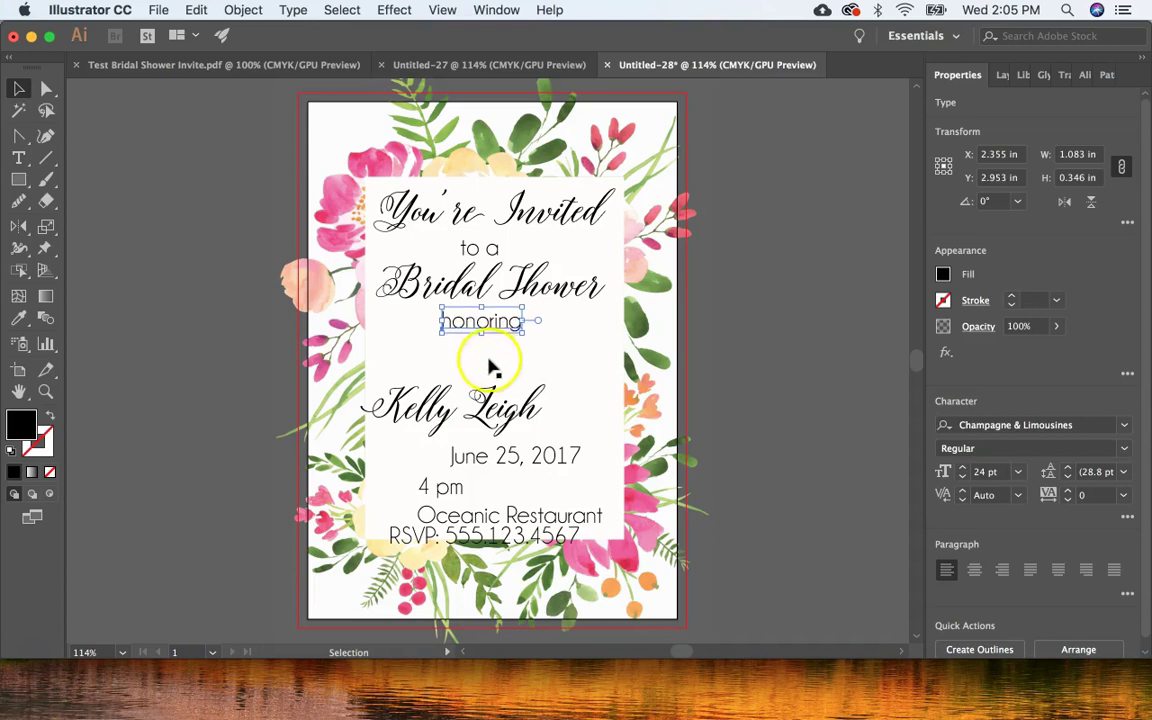
pyautogui.click(481, 250)
pyautogui.press('Right')
pyautogui.press('Right')
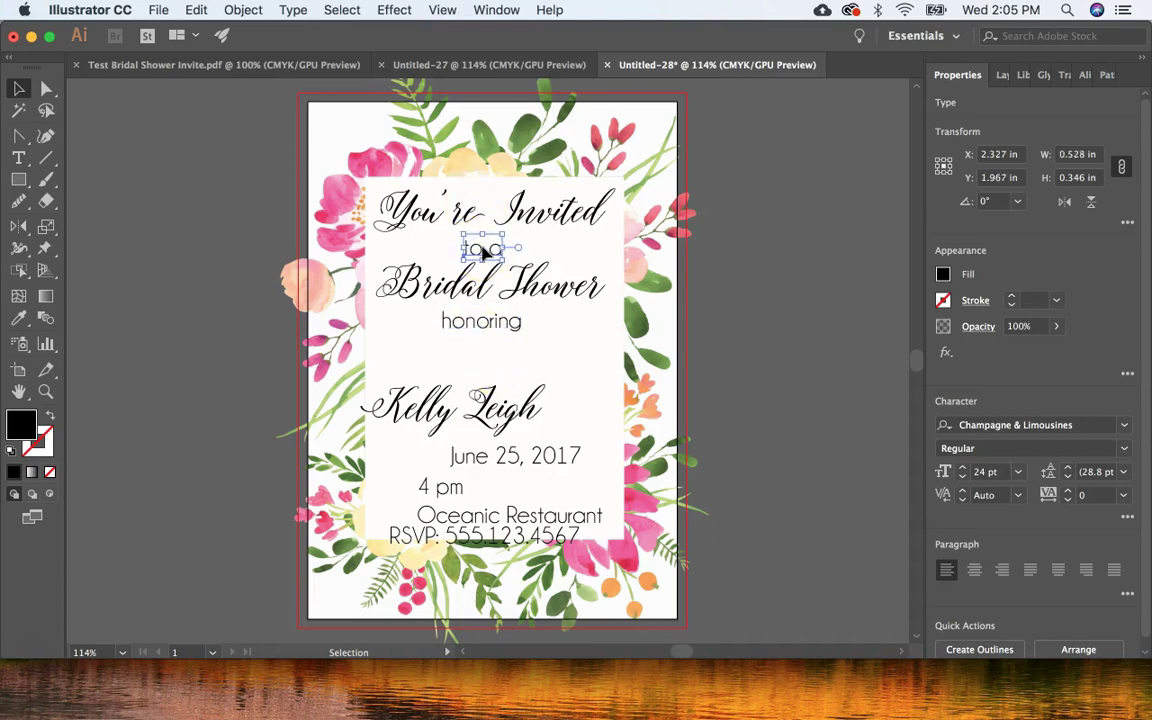
pyautogui.click(497, 323)
pyautogui.press('Right')
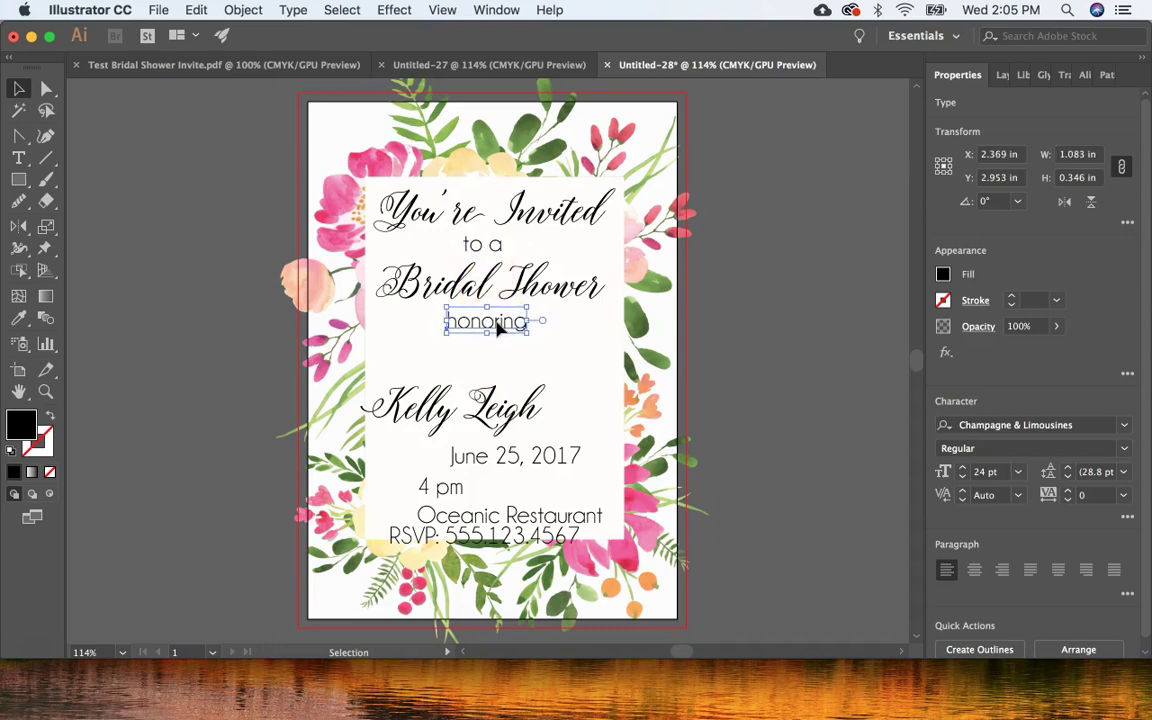
# Move the honoree's name up under 'honoring' and center it
pyautogui.click(495, 408)
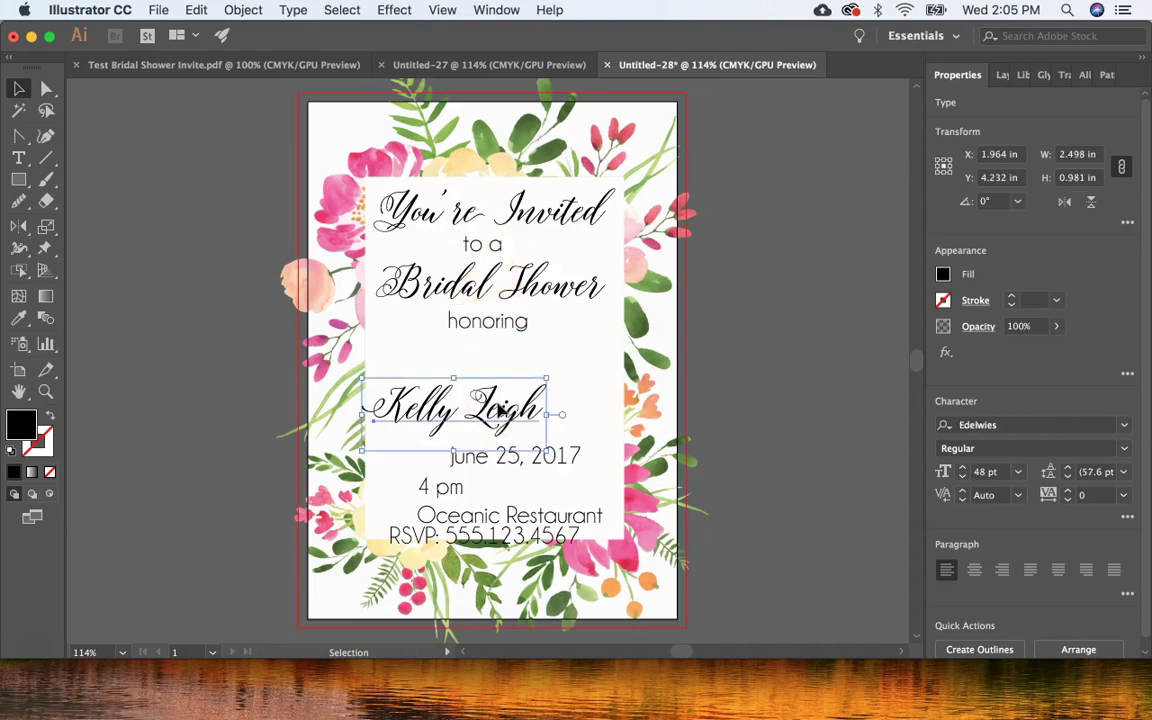
pyautogui.press('Right')
pyautogui.press('Right')
pyautogui.press('Right')
pyautogui.press('Right')
pyautogui.press('Right')
pyautogui.press('Right')
pyautogui.press('Right')
pyautogui.press('Right')
pyautogui.press('Right')
pyautogui.press('Right')
pyautogui.press('Right')
pyautogui.press('Right')
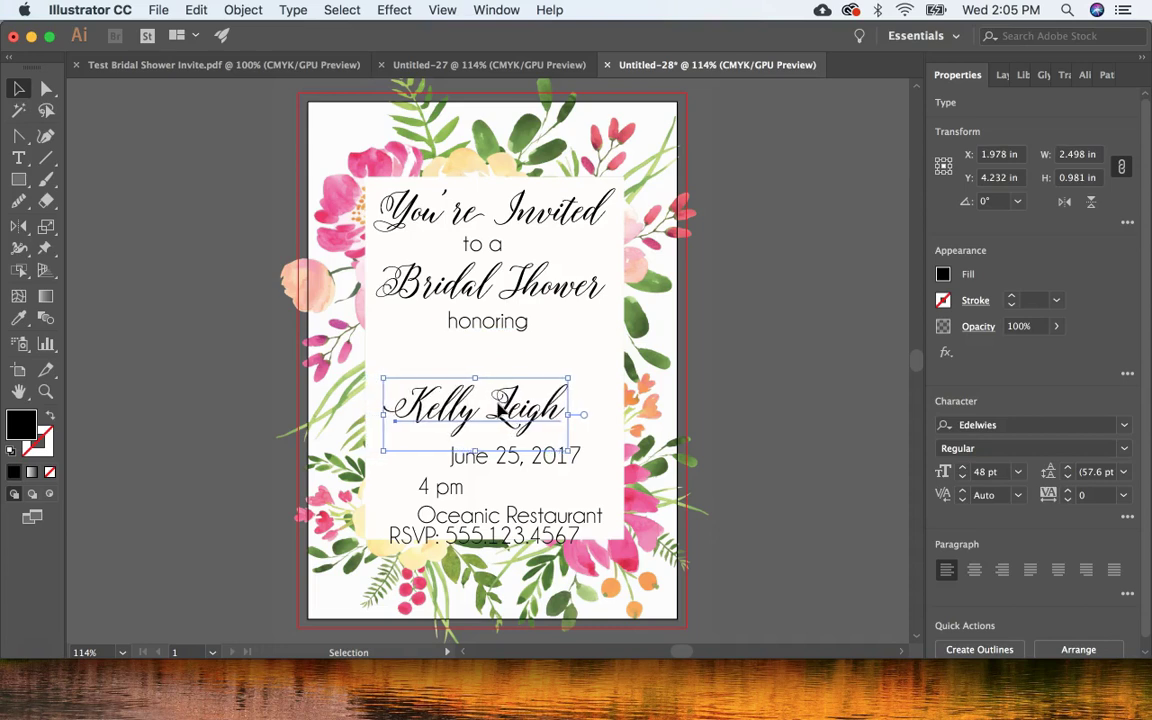
pyautogui.press('Right')
pyautogui.press('Right')
pyautogui.press('Right')
pyautogui.press('Up')
pyautogui.press('Up')
pyautogui.press('Up')
pyautogui.press('Up')
pyautogui.press('Up')
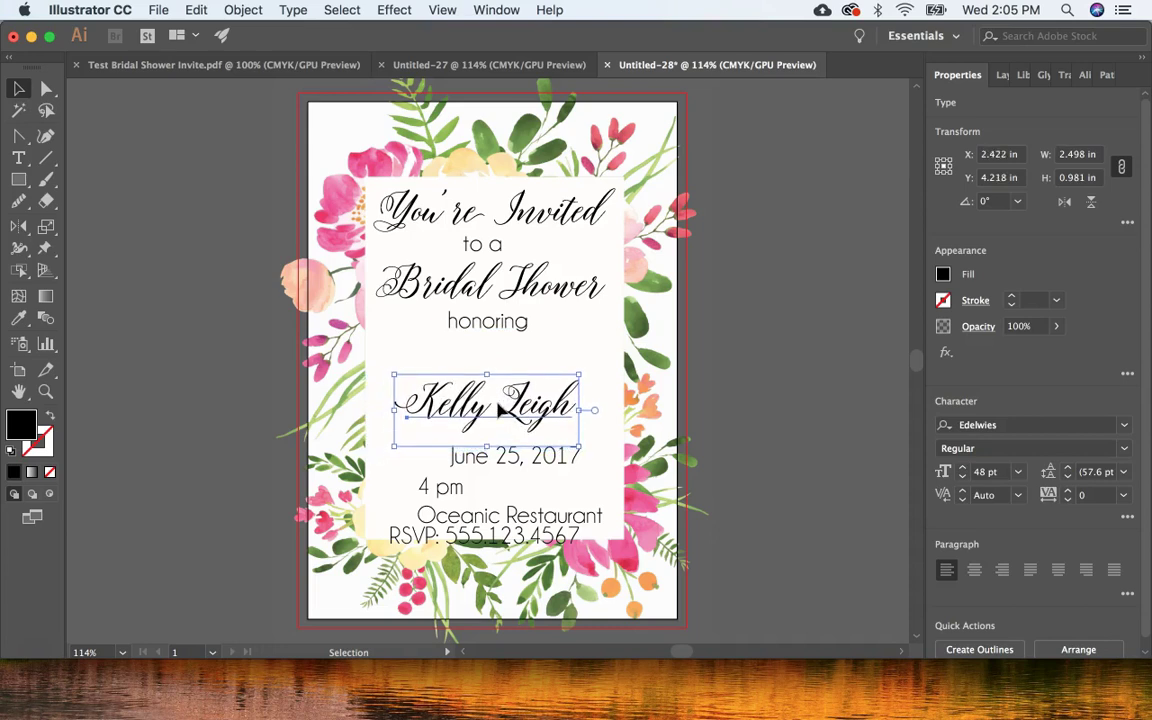
pyautogui.press('Up')
pyautogui.press('Up')
pyautogui.press('Up')
pyautogui.press('Up')
pyautogui.press('Up')
pyautogui.press('Up')
pyautogui.press('Up')
pyautogui.press('Up')
pyautogui.press('Up')
pyautogui.press('Up')
pyautogui.press('Up')
pyautogui.press('Up')
pyautogui.press('Up')
pyautogui.press('Up')
pyautogui.press('Up')
pyautogui.press('Up')
pyautogui.press('Up')
pyautogui.press('Up')
pyautogui.press('Up')
pyautogui.press('Up')
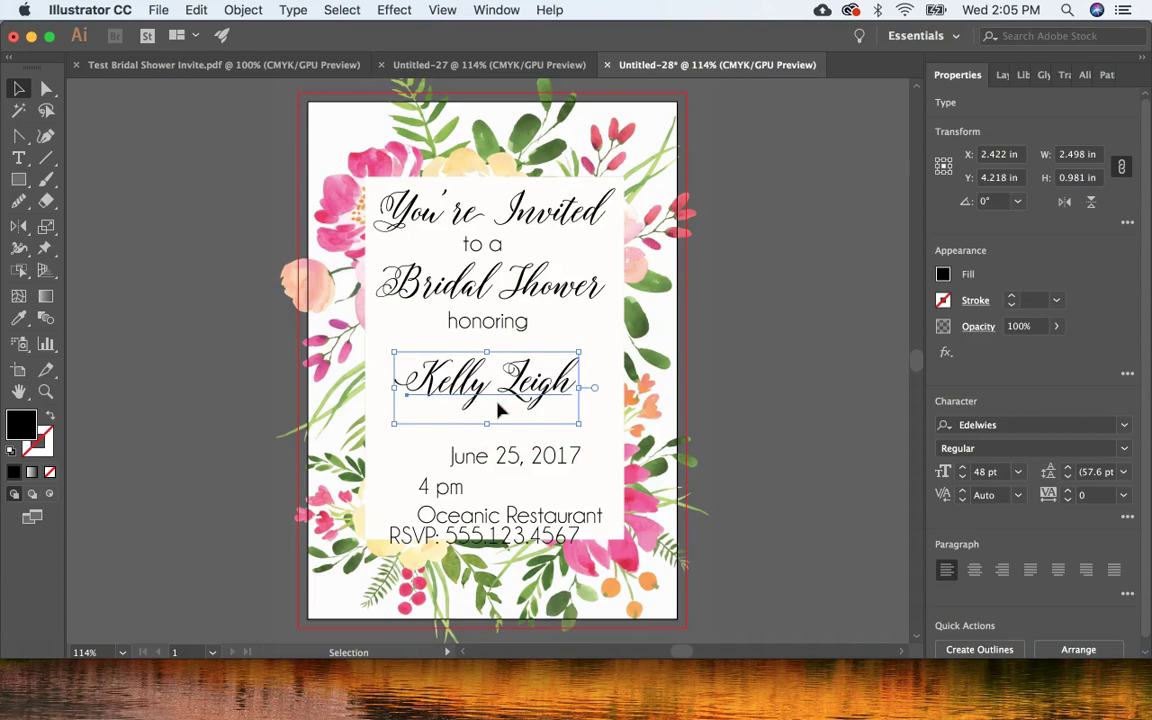
pyautogui.press('Left')
pyautogui.press('Left')
pyautogui.press('Left')
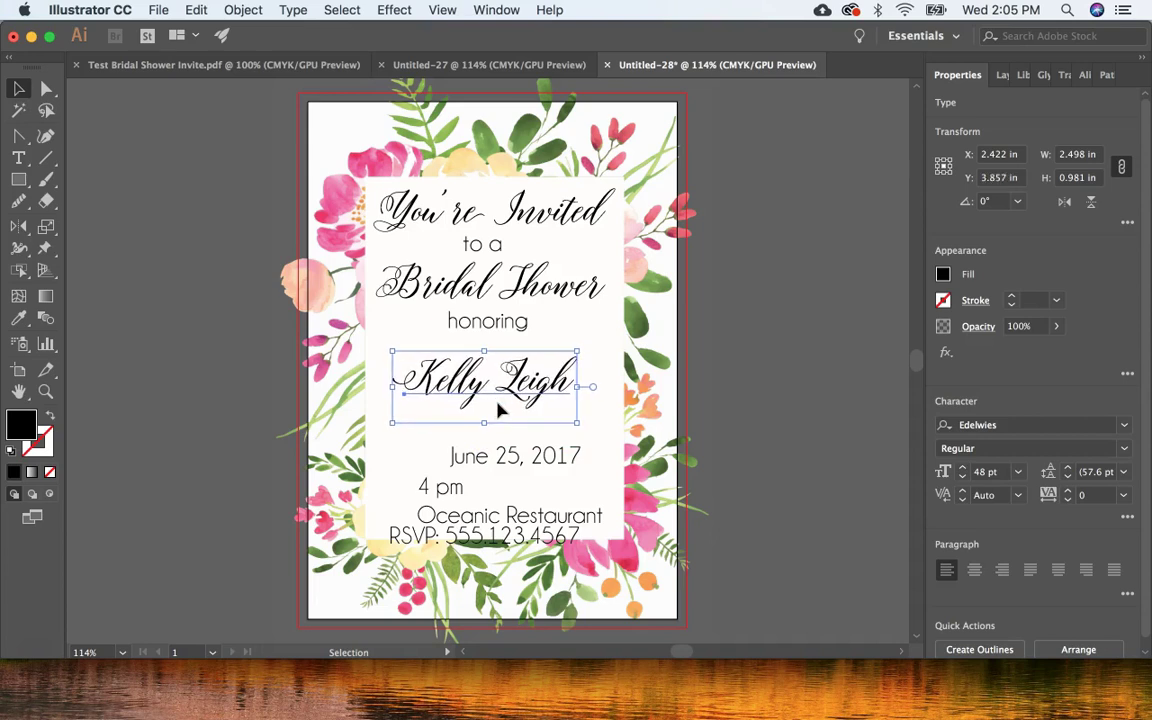
# Stack the date, 4 pm, Oceanic Restaurant and RSVP lines closely beneath the name
pyautogui.click(507, 455)
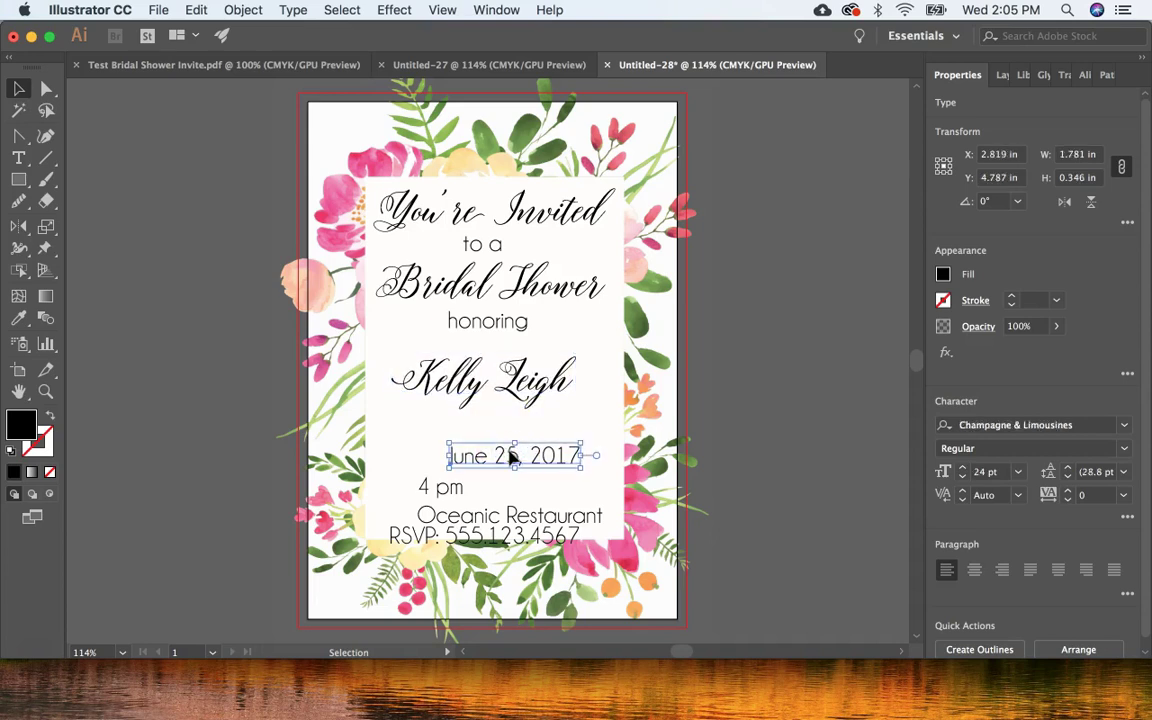
pyautogui.hotkey('shift', 'Left')
pyautogui.hotkey('shift', 'Left')
pyautogui.click(440, 487)
pyautogui.hotkey('shift', 'Right')
pyautogui.hotkey('shift', 'Right')
pyautogui.hotkey('shift', 'Right')
pyautogui.moveTo(447, 493); pyautogui.dragTo(452, 488)
pyautogui.click(455, 515)
pyautogui.hotkey('shift', 'Left')
pyautogui.hotkey('shift', 'Up')
pyautogui.click(466, 537)
pyautogui.moveTo(466, 537); pyautogui.dragTo(471, 487)
# Shift the honoree's name line down slightly
pyautogui.click(478, 458)
pyautogui.click(470, 488)
pyautogui.click(542, 458)
pyautogui.moveTo(525, 386); pyautogui.dragTo(525, 393)
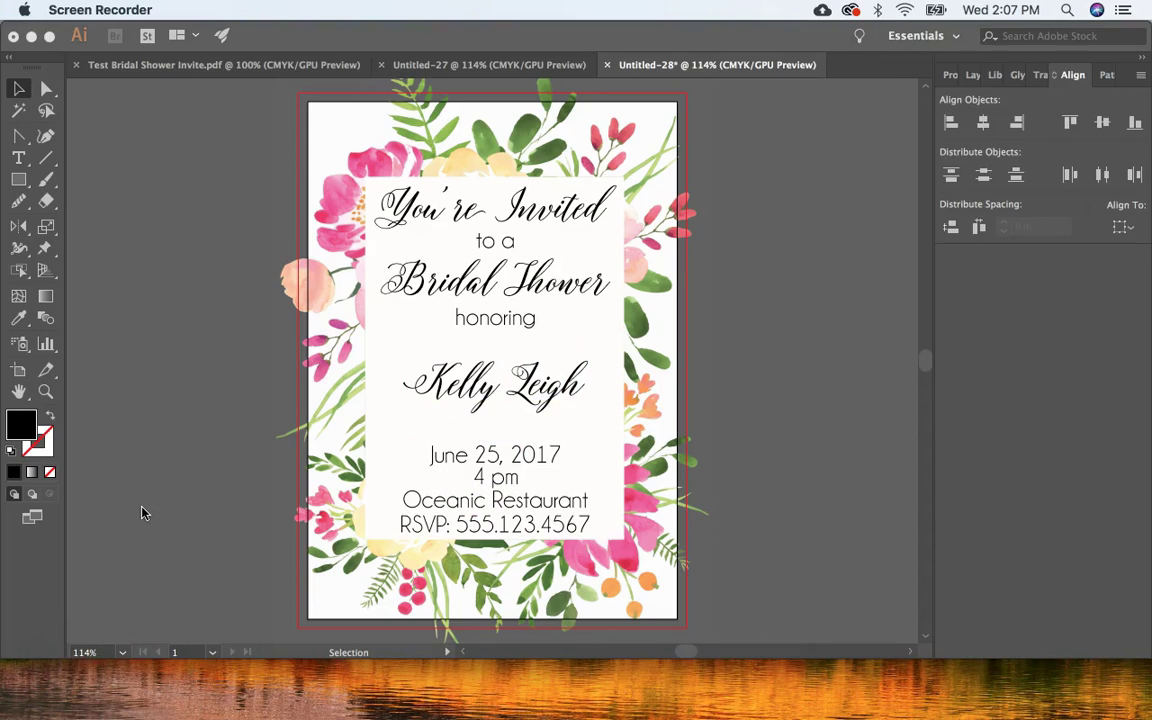
# Select all nine text lines, from You're Invited down to RSVP
pyautogui.click(558, 211)
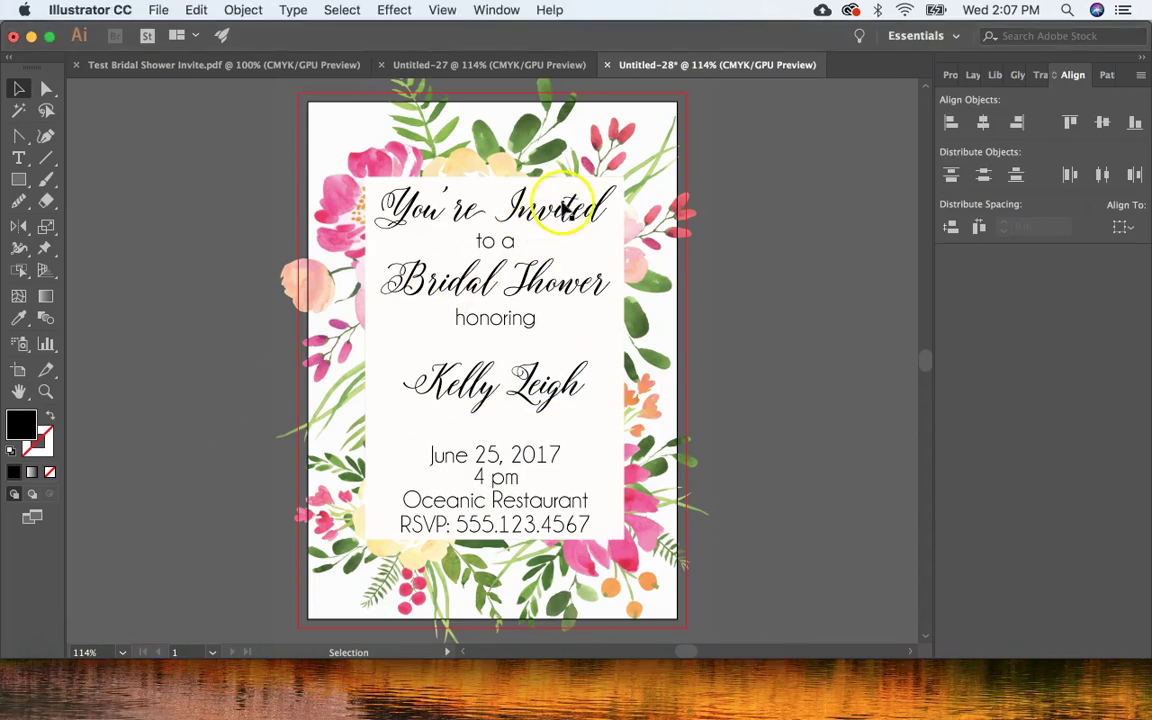
pyautogui.click(566, 210)
pyautogui.keyDown('shift'); pyautogui.click(507, 242); pyautogui.keyUp('shift')
pyautogui.keyDown('shift'); pyautogui.click(536, 284); pyautogui.keyUp('shift')
pyautogui.keyDown('shift'); pyautogui.click(527, 320); pyautogui.keyUp('shift')
pyautogui.keyDown('shift'); pyautogui.click(545, 390); pyautogui.keyUp('shift')
pyautogui.keyDown('shift'); pyautogui.click(549, 455); pyautogui.keyUp('shift')
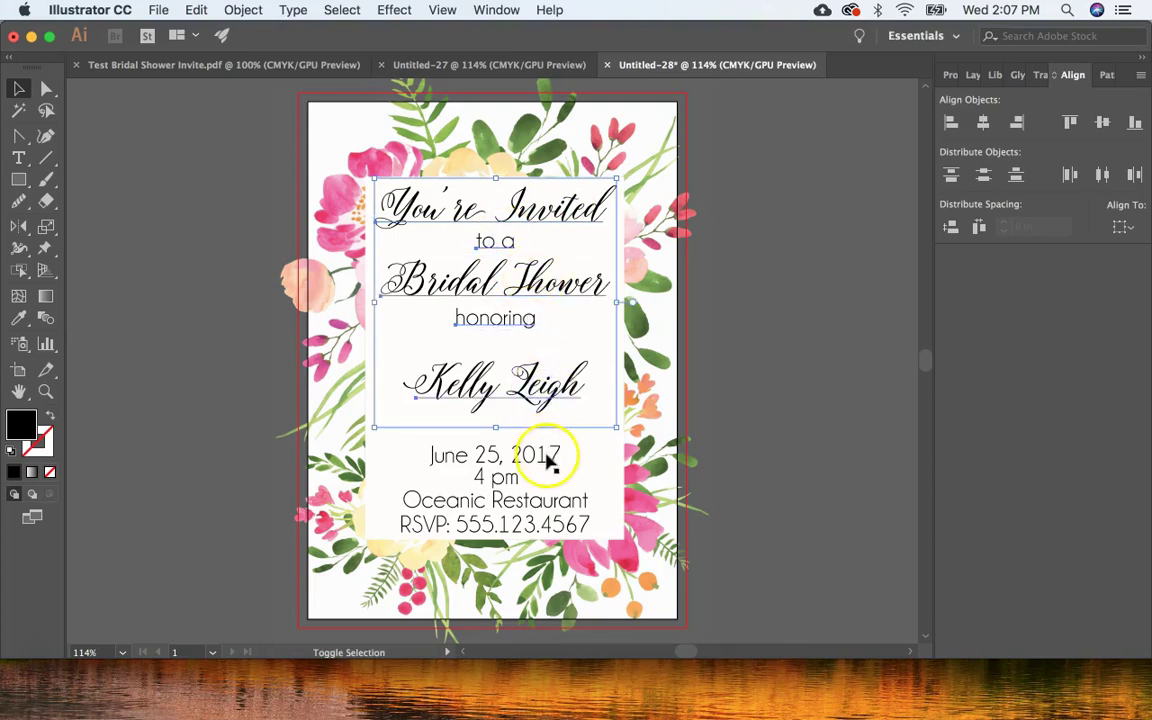
pyautogui.keyDown('shift'); pyautogui.click(510, 480); pyautogui.keyUp('shift')
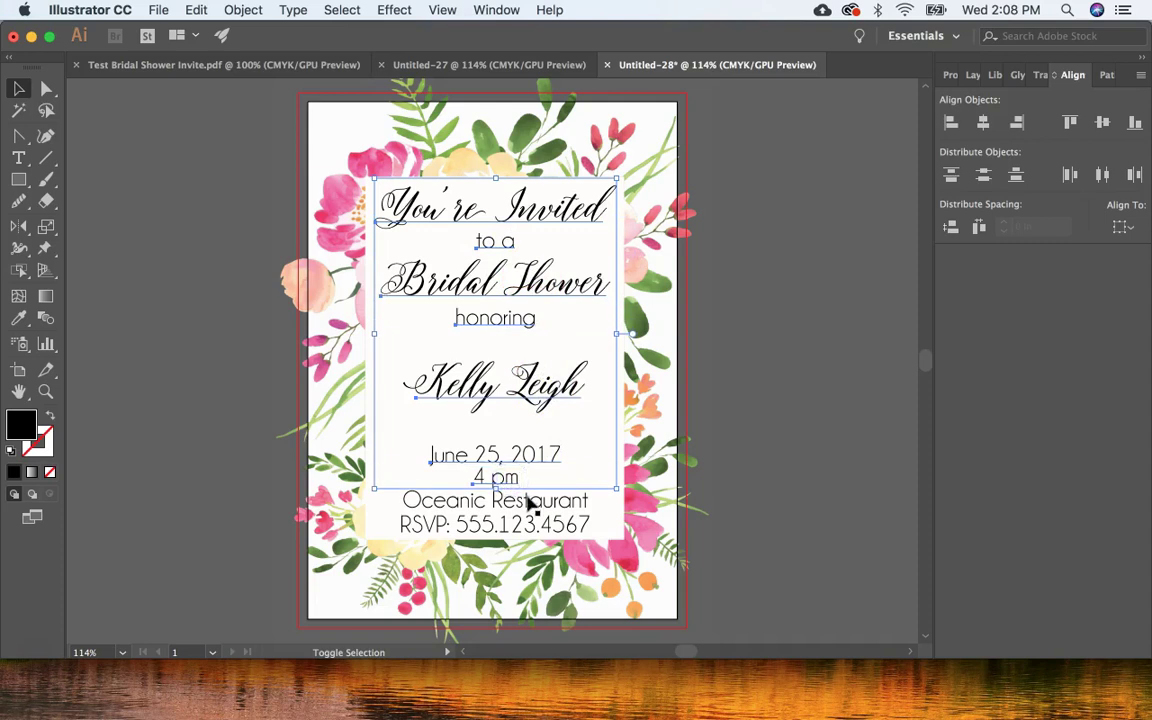
pyautogui.keyDown('shift'); pyautogui.click(530, 500); pyautogui.keyUp('shift')
pyautogui.keyDown('shift'); pyautogui.click(535, 530); pyautogui.keyUp('shift')
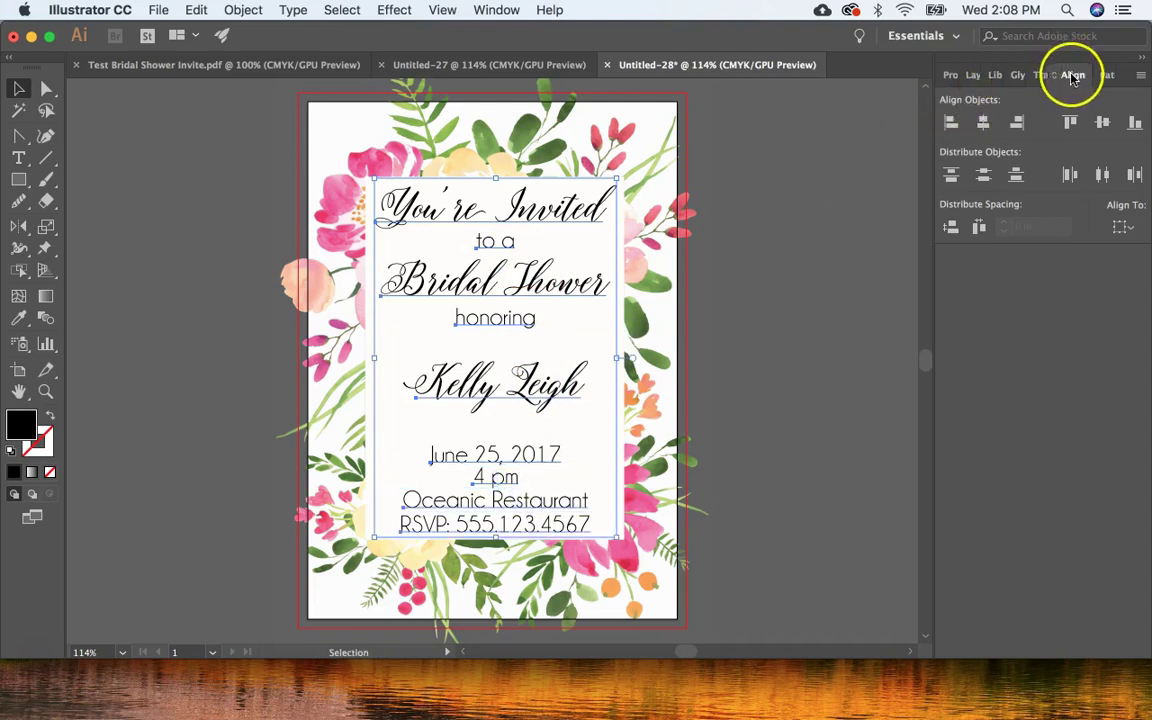
# Horizontally center the lines relative to the selection, then switch Align To to the artboard
pyautogui.click(1122, 226)
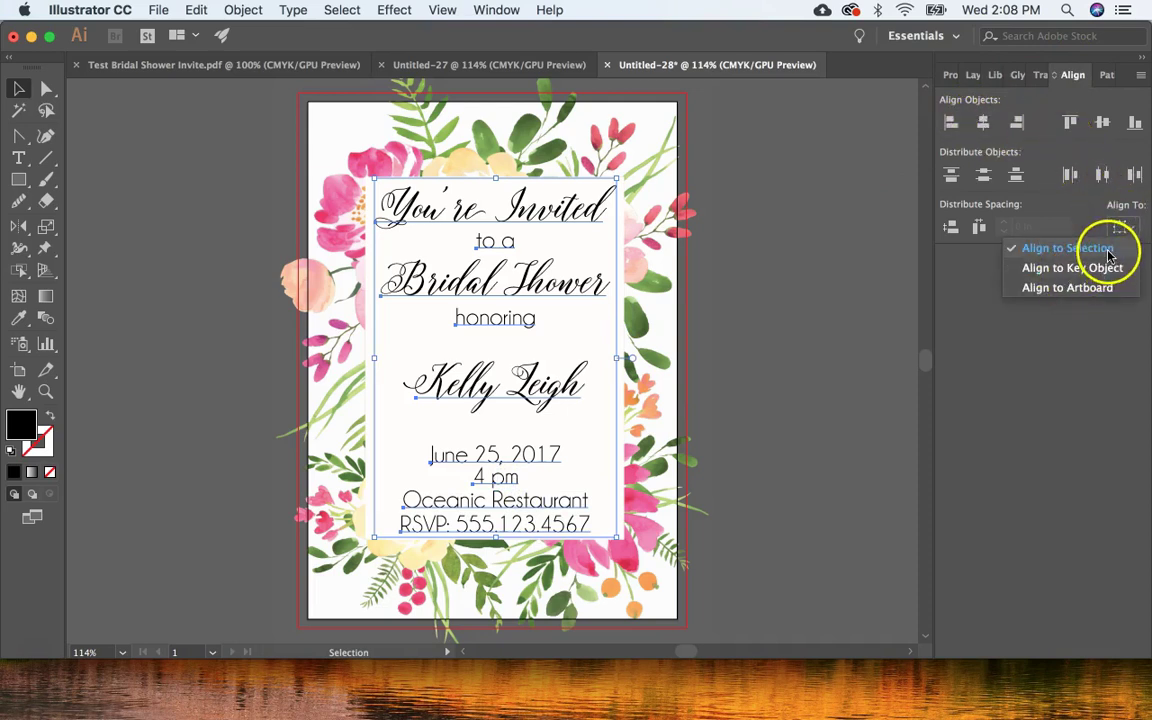
pyautogui.click(1107, 251)
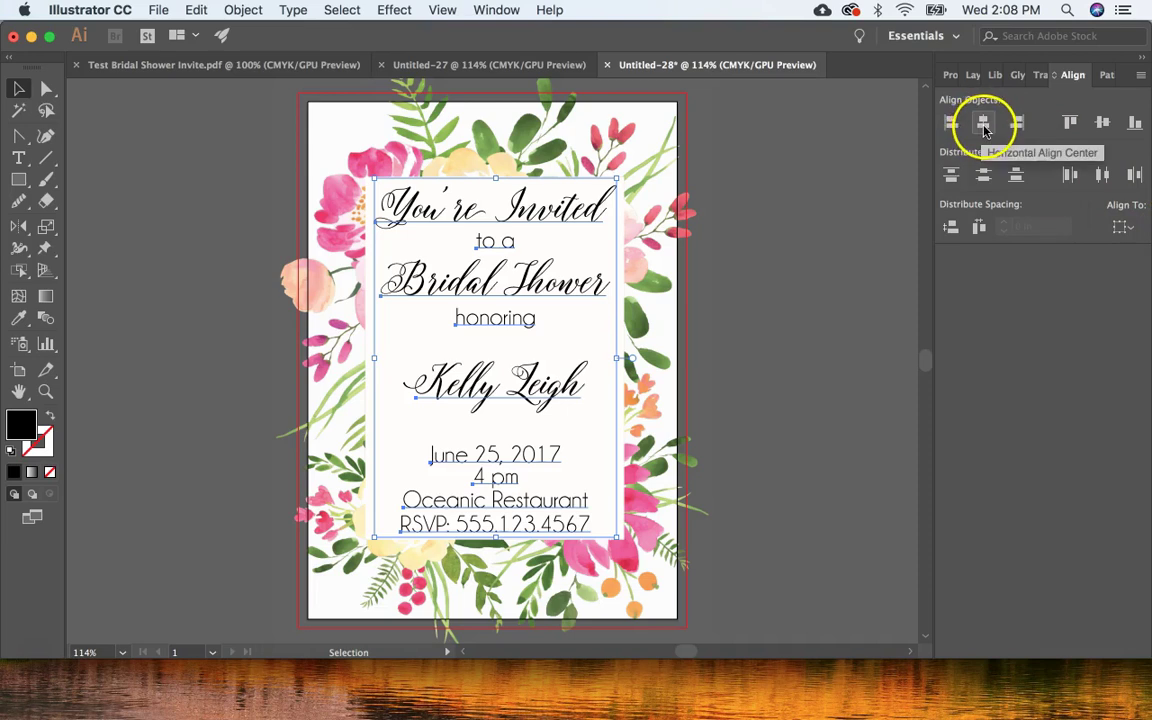
pyautogui.click(985, 131)
pyautogui.click(809, 261)
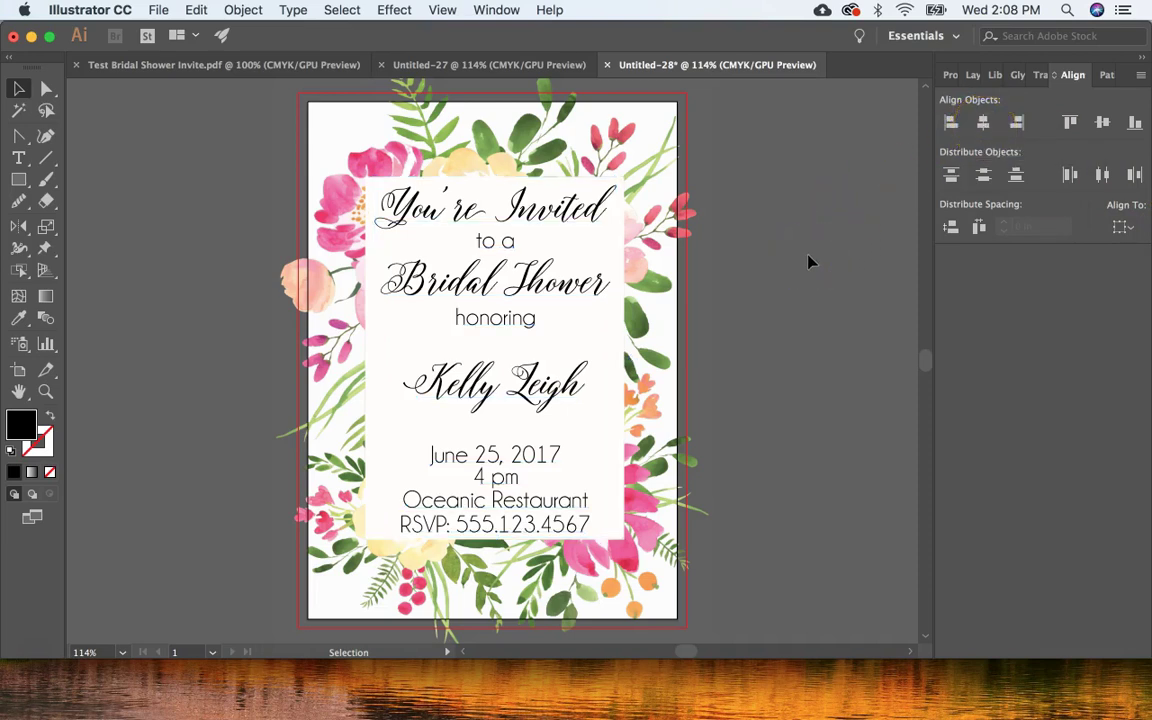
pyautogui.click(1122, 227)
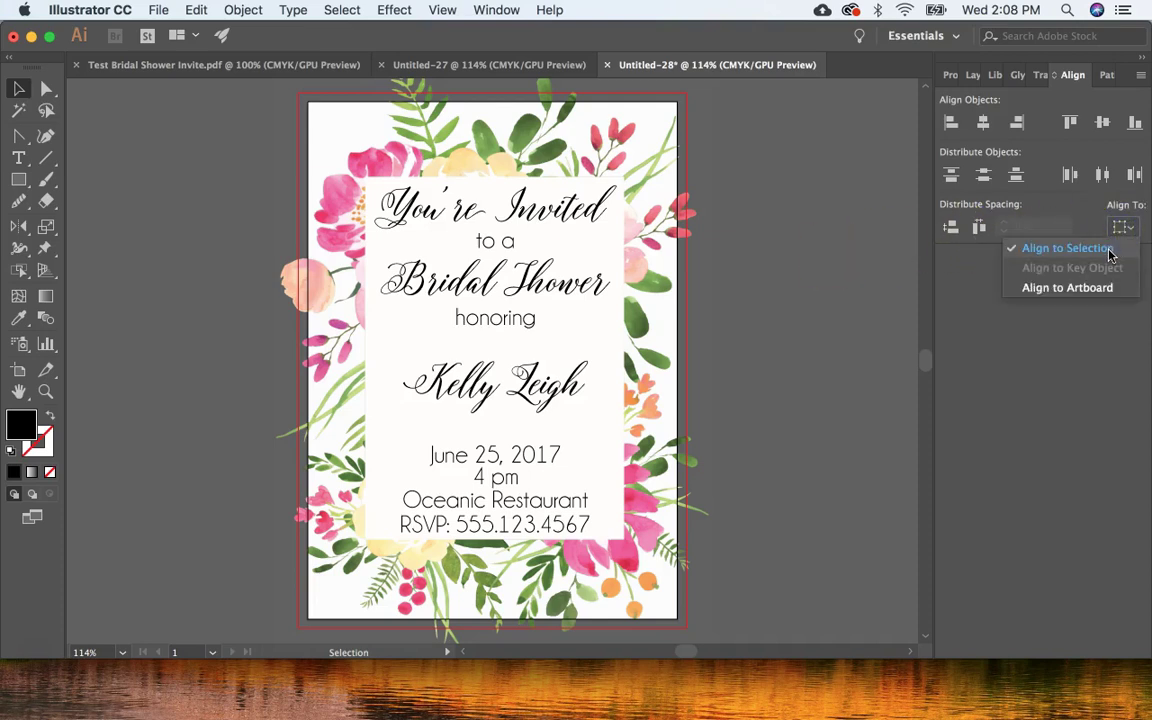
pyautogui.click(1108, 288)
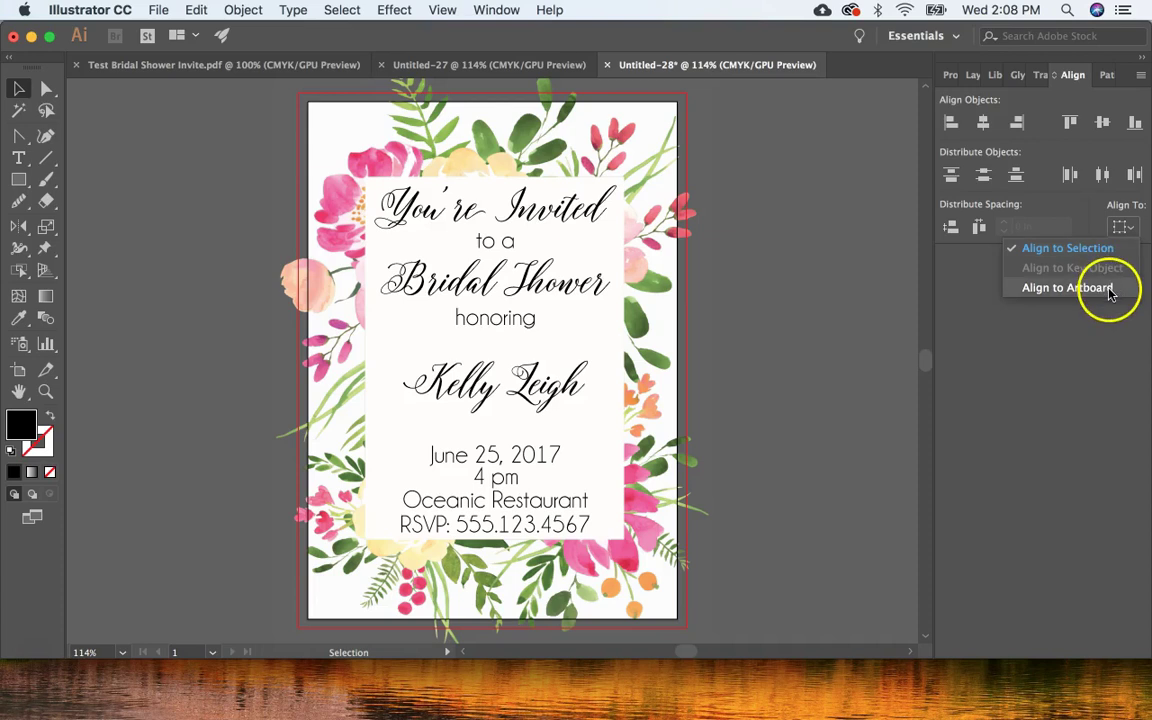
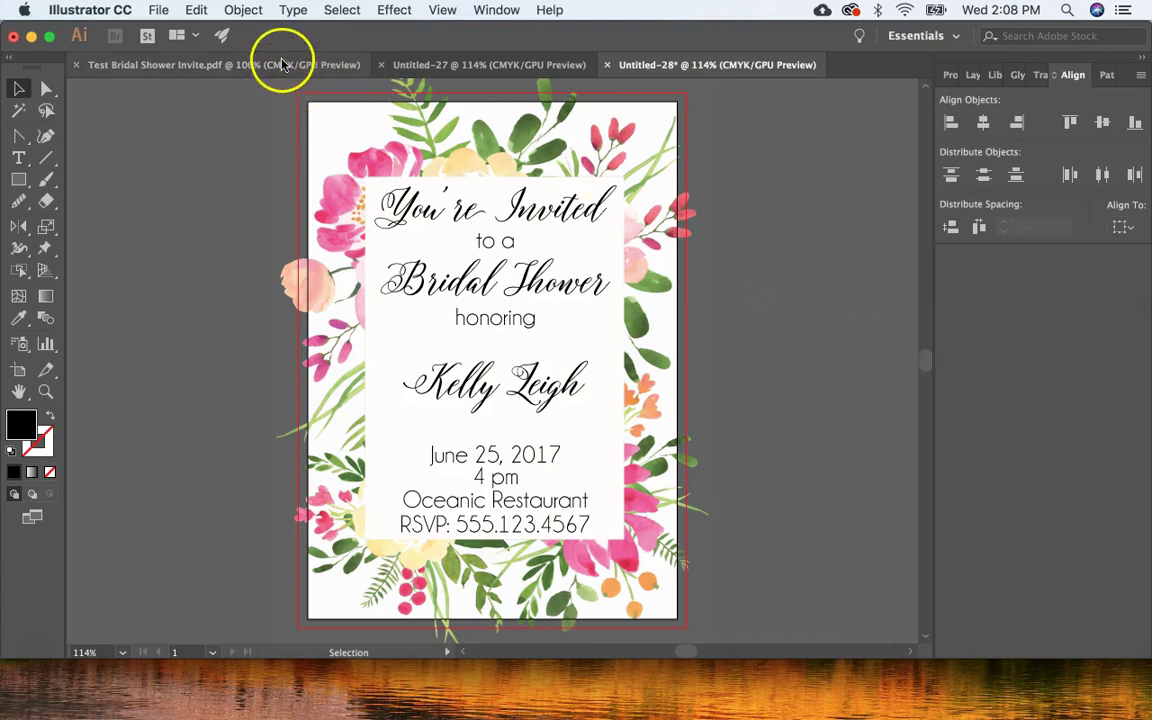
pyautogui.click(284, 64)
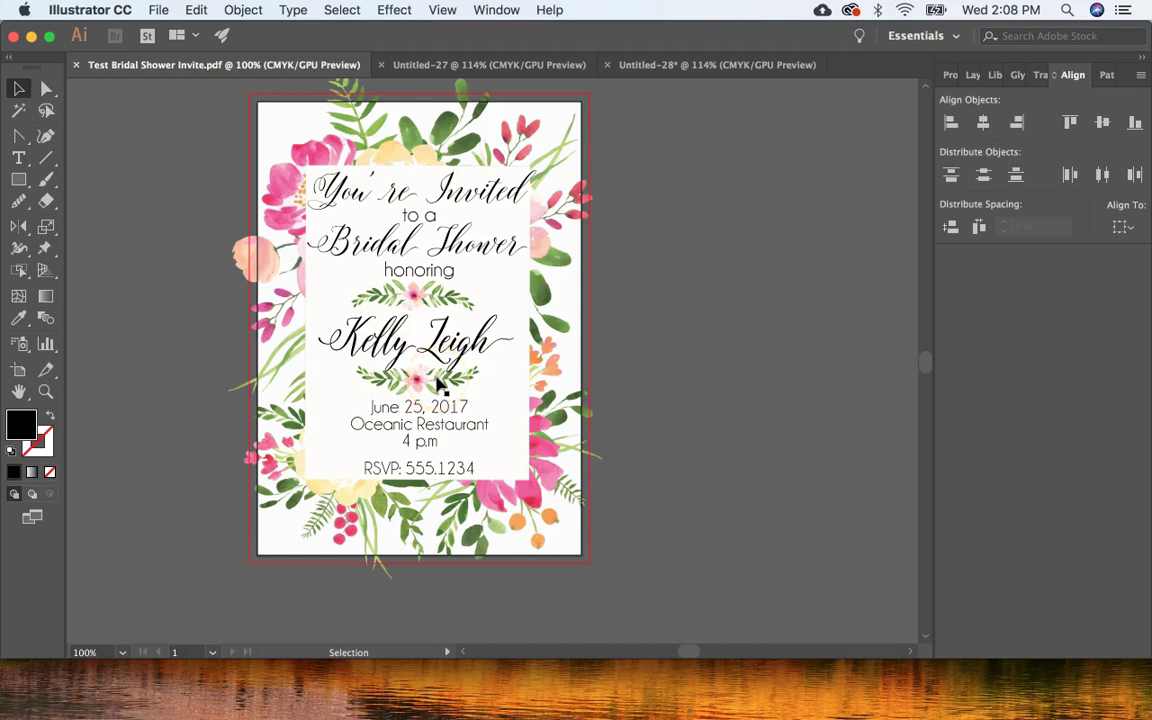
pyautogui.click(650, 65)
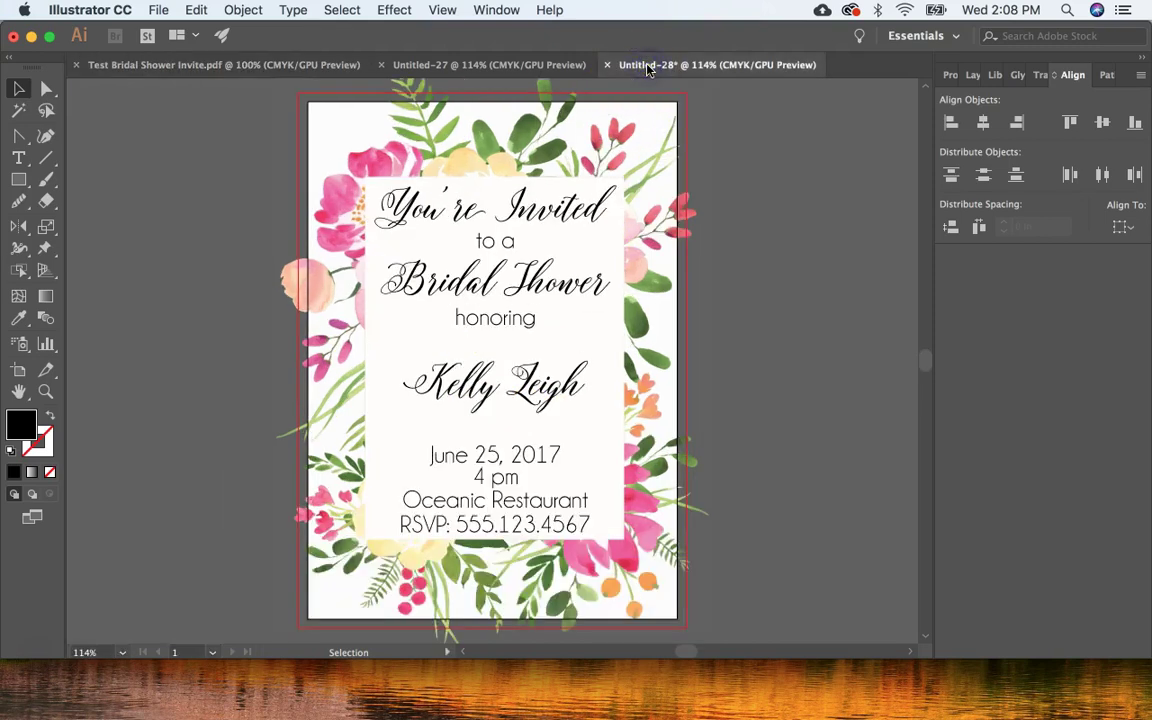
# Place the pink watercolor flower 6.png from the PNG folder
pyautogui.click(160, 12)
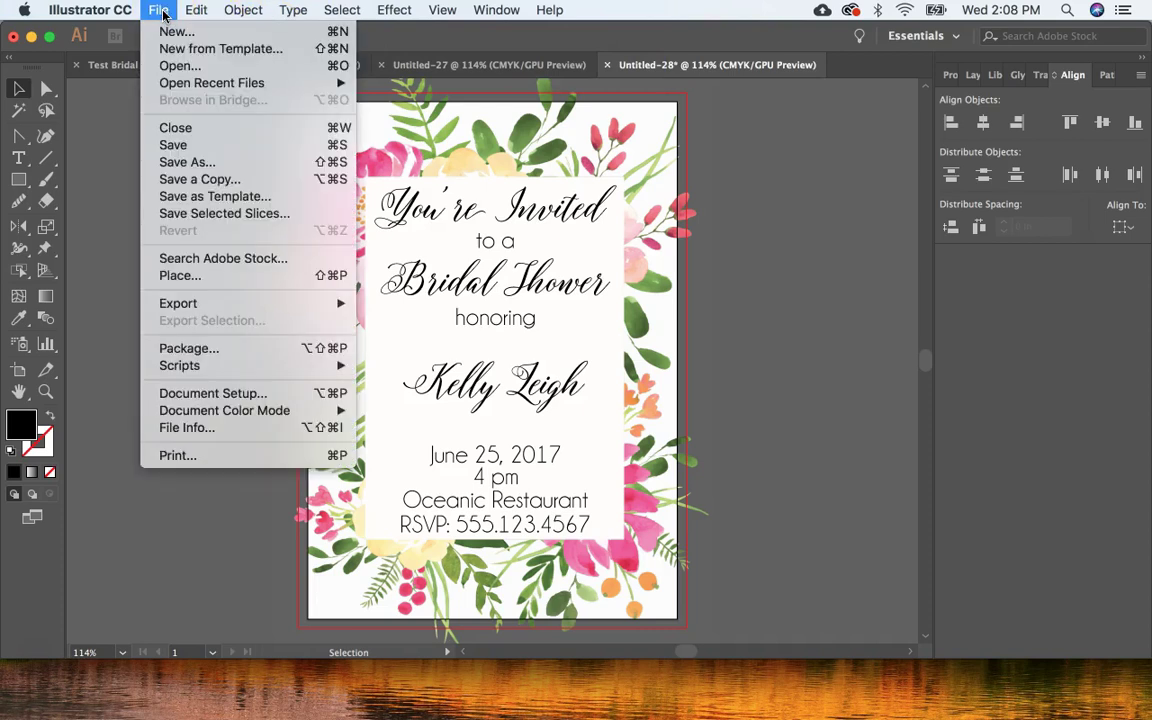
pyautogui.click(198, 276)
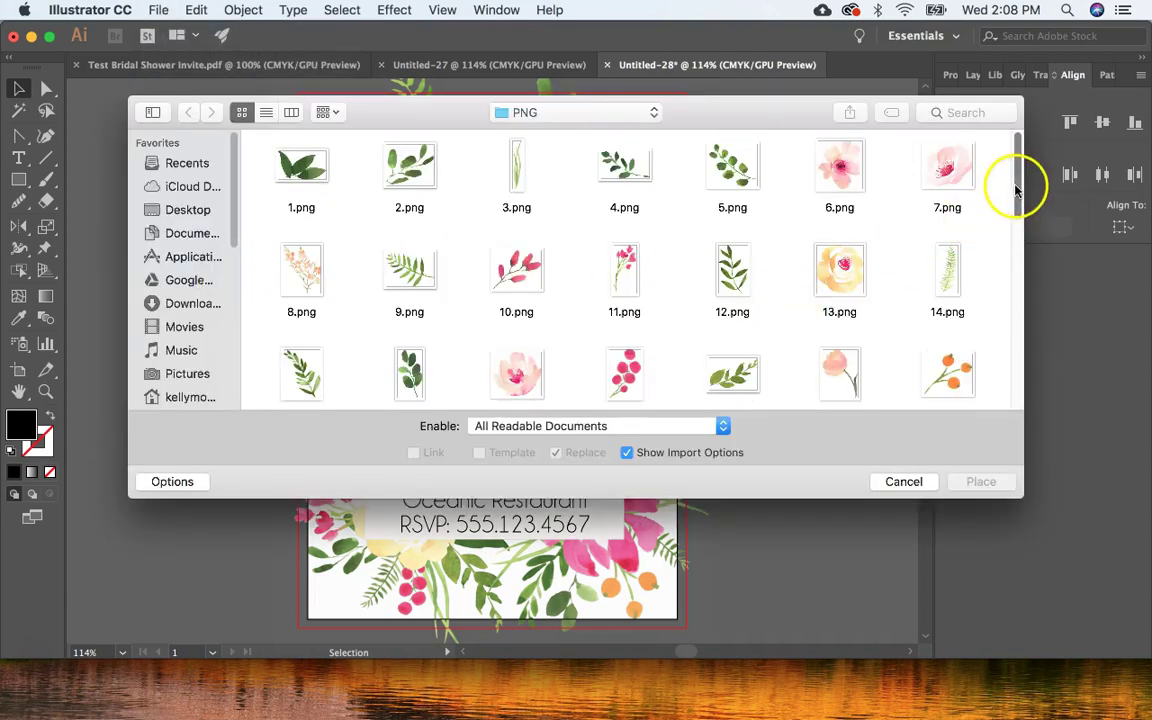
pyautogui.scroll(-2, 1015, 280)
pyautogui.scroll(-3, 1010, 275)
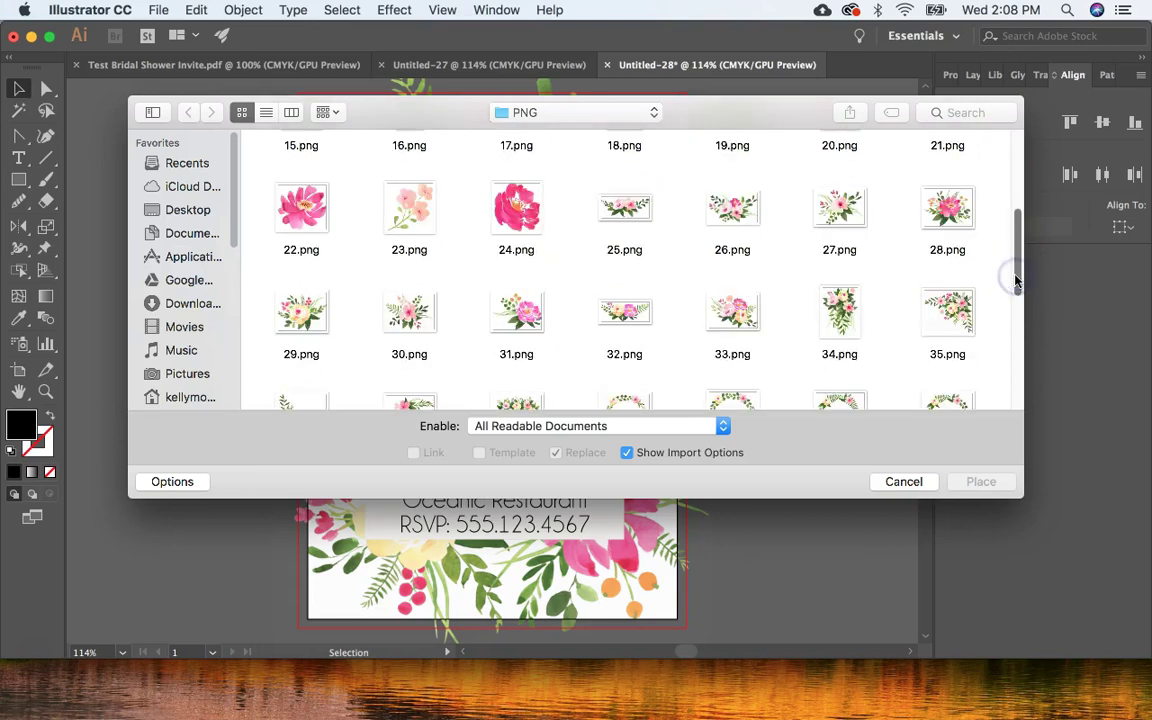
pyautogui.scroll(5, 1016, 172)
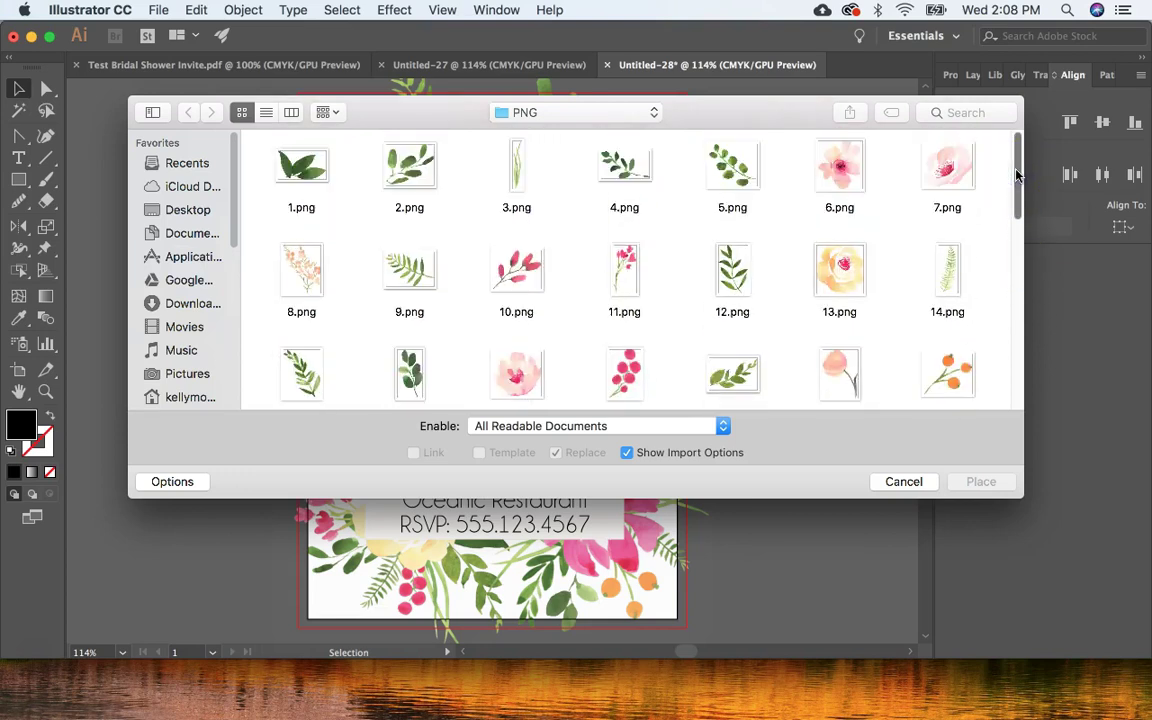
pyautogui.click(843, 167)
pyautogui.click(965, 478)
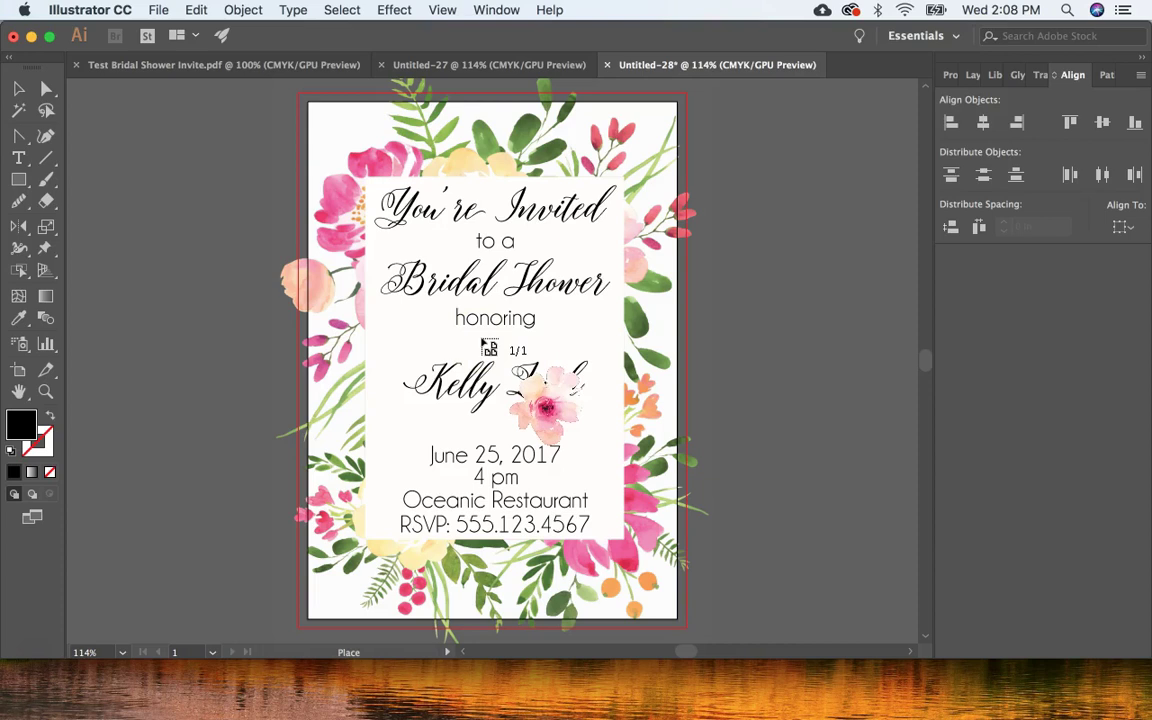
# Drop the 6.png flower onto the invitation and centre it horizontally and vertically on the artboard
pyautogui.click(482, 340)
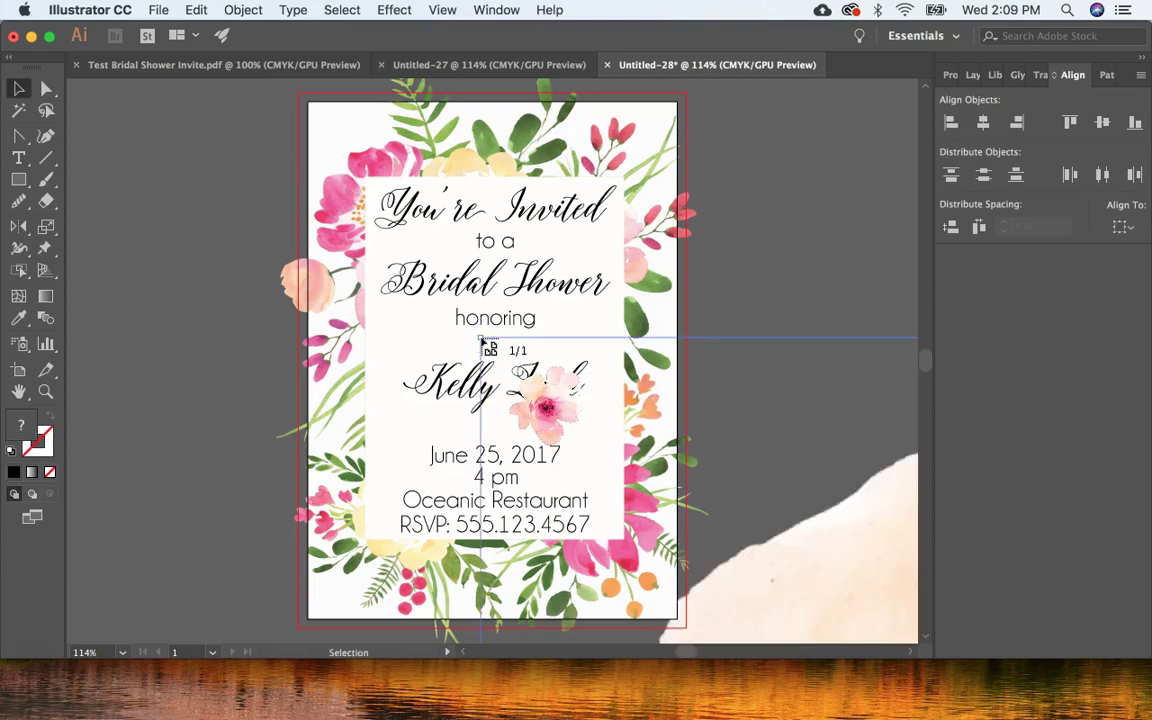
pyautogui.click(37, 657)
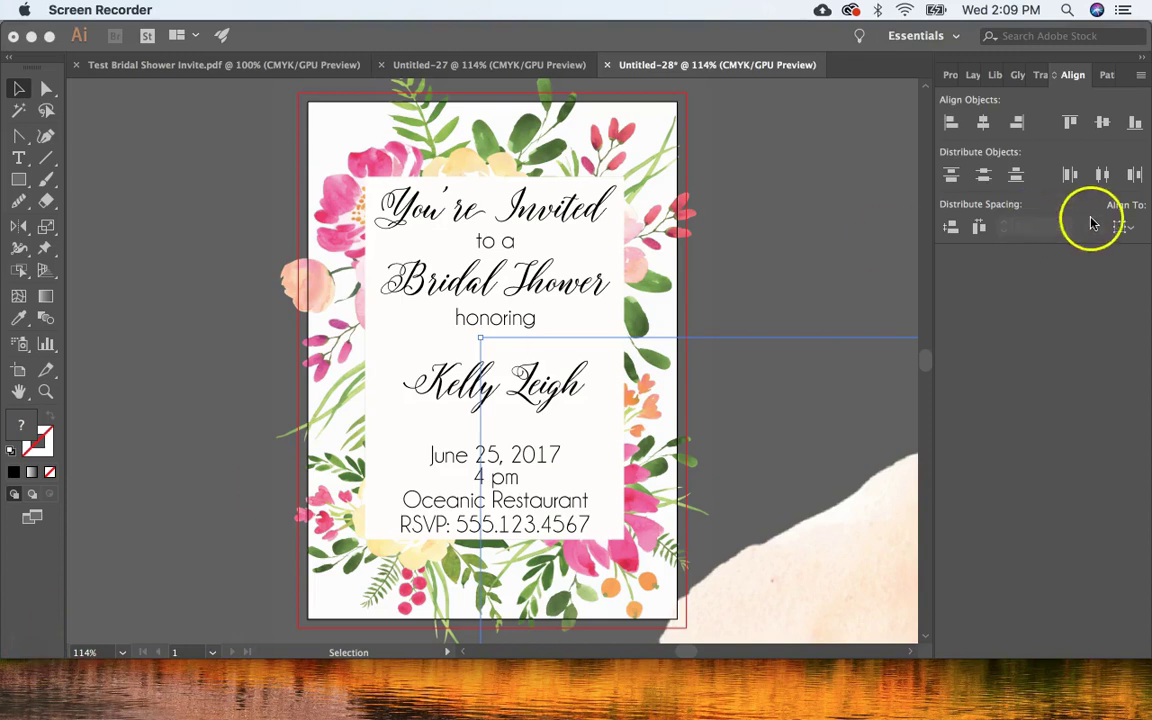
pyautogui.click(1130, 229)
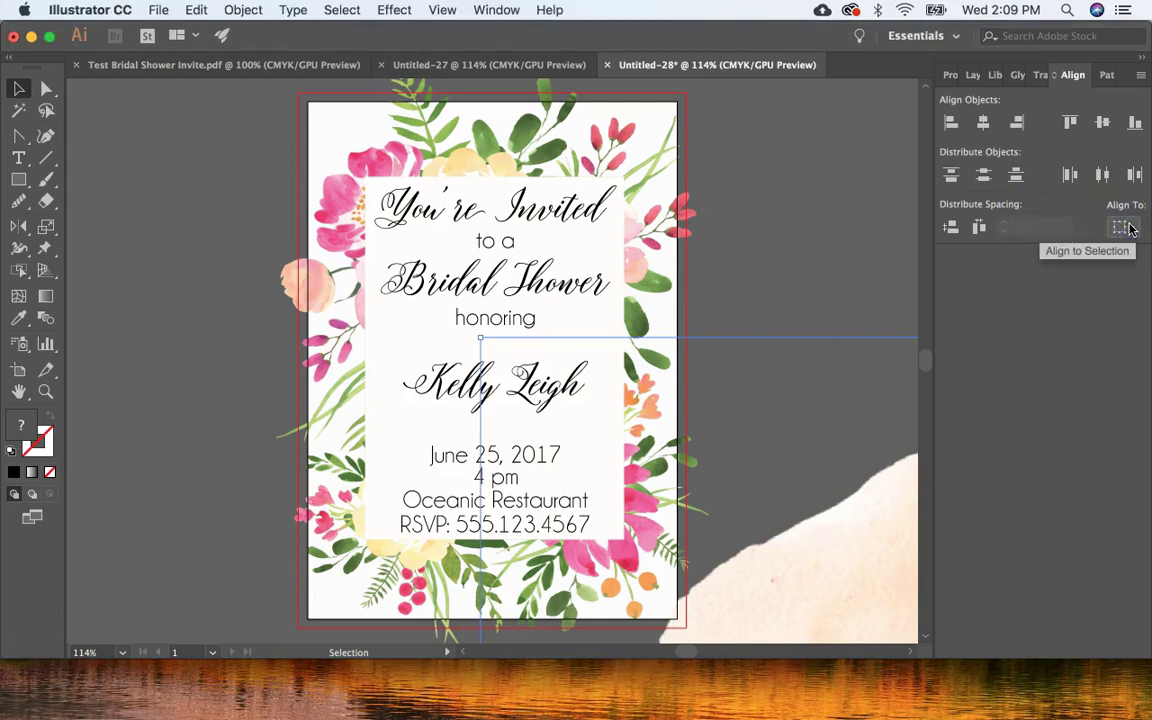
pyautogui.click(1131, 228)
pyautogui.click(1090, 291)
pyautogui.click(984, 122)
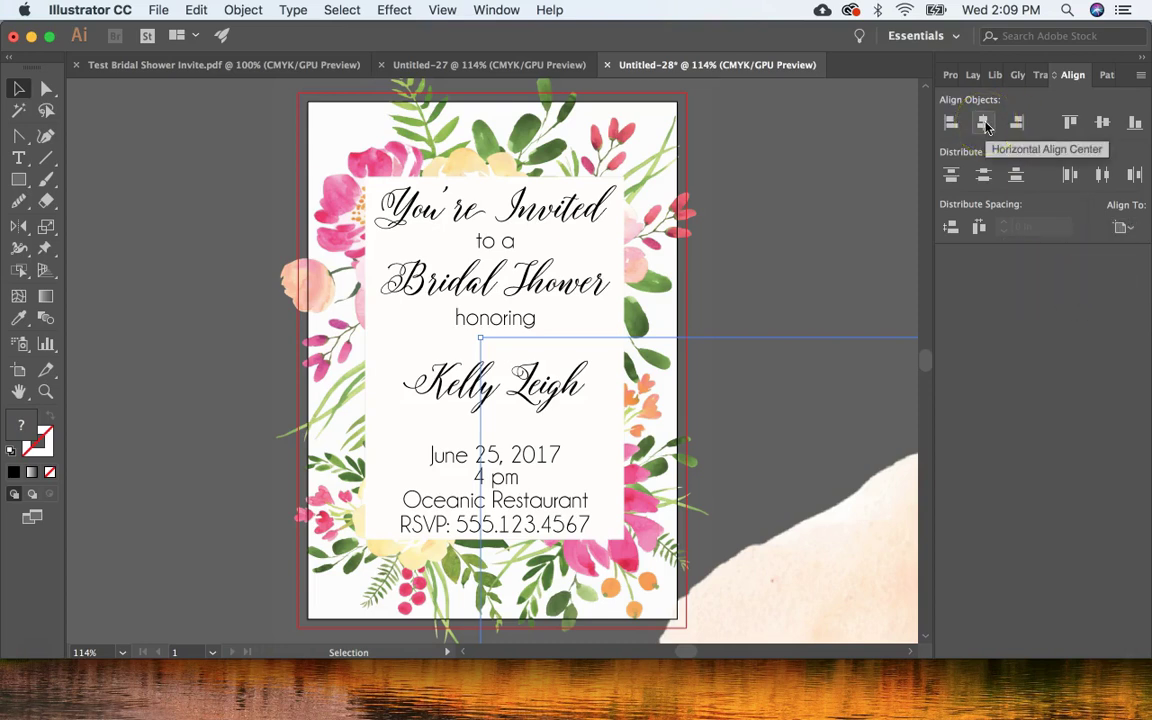
pyautogui.click(985, 123)
pyautogui.click(1101, 122)
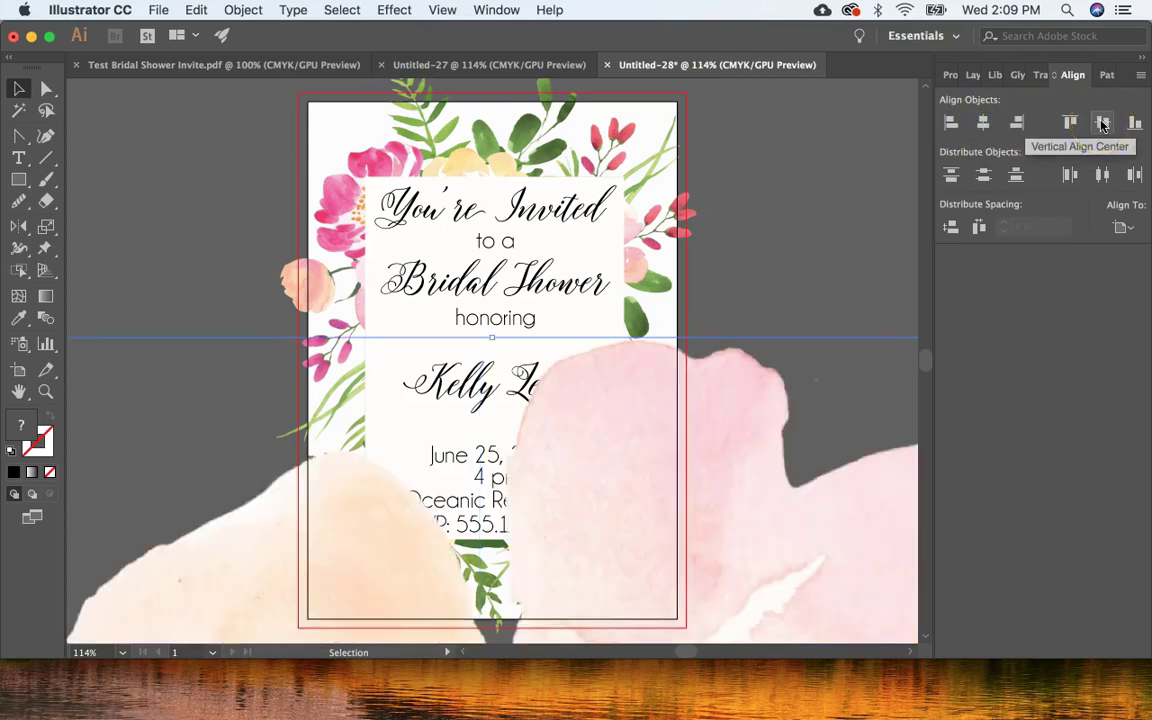
pyautogui.click(1102, 122)
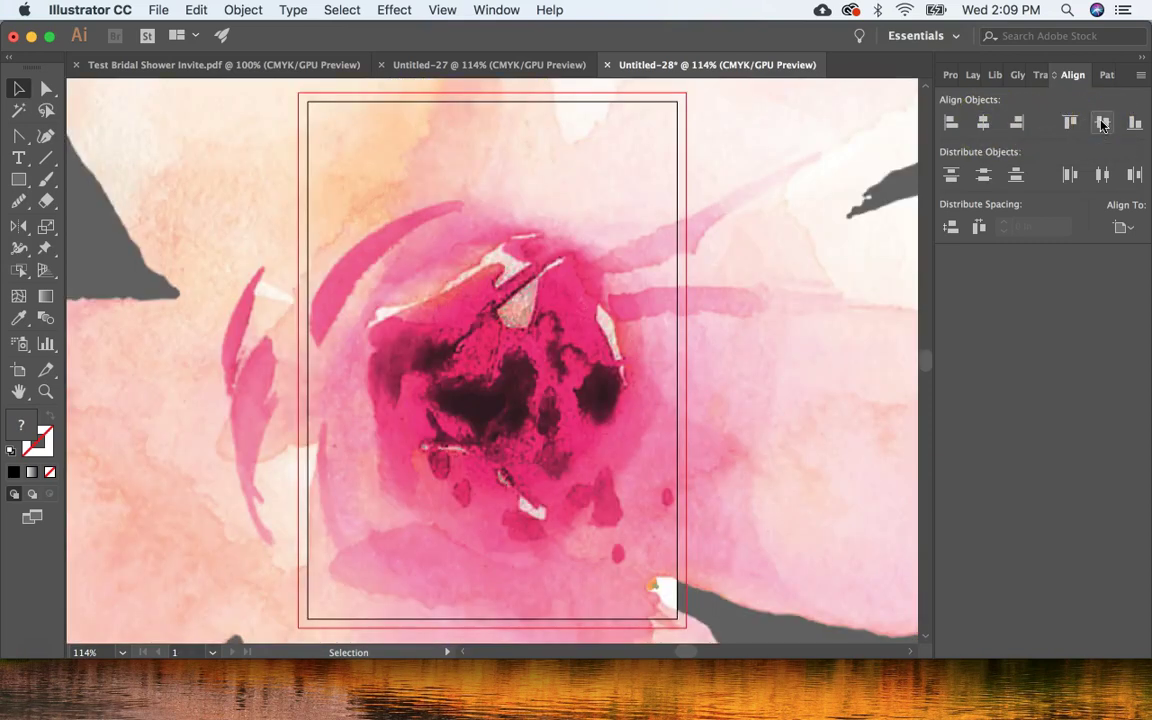
# Resize the flower's width, trying 8, 1 and 0.05 in before settling on 0.5 in
pyautogui.click(951, 77)
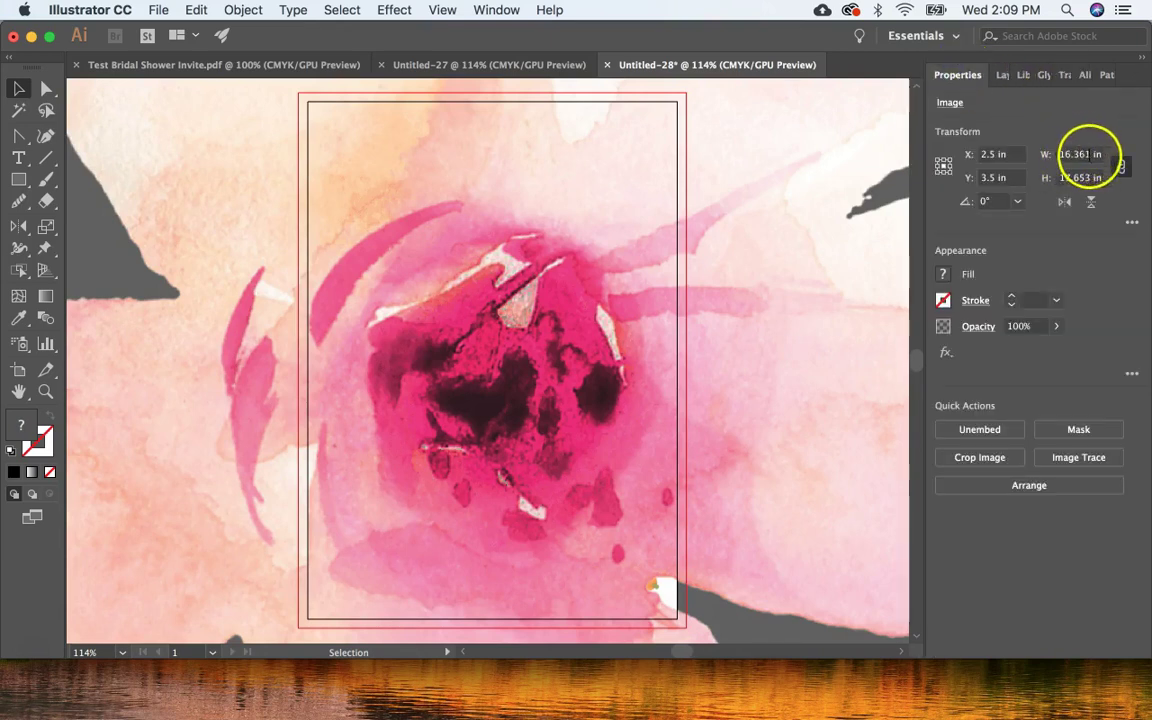
pyautogui.click(1060, 154)
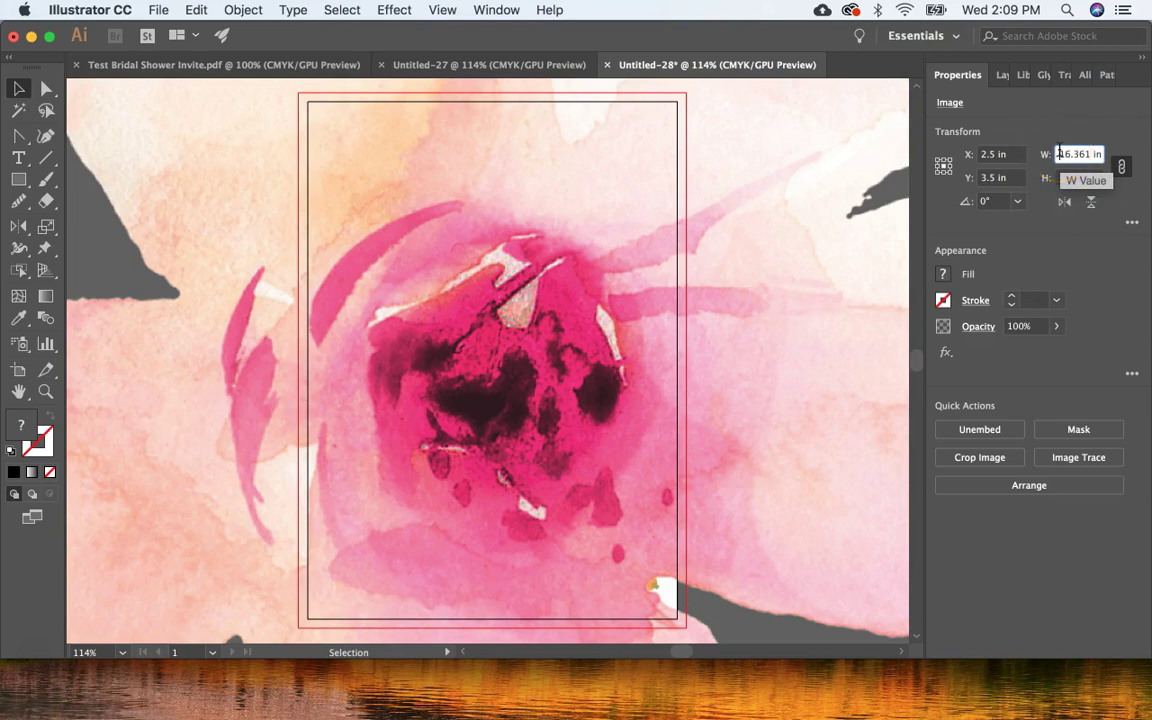
pyautogui.press('Return')
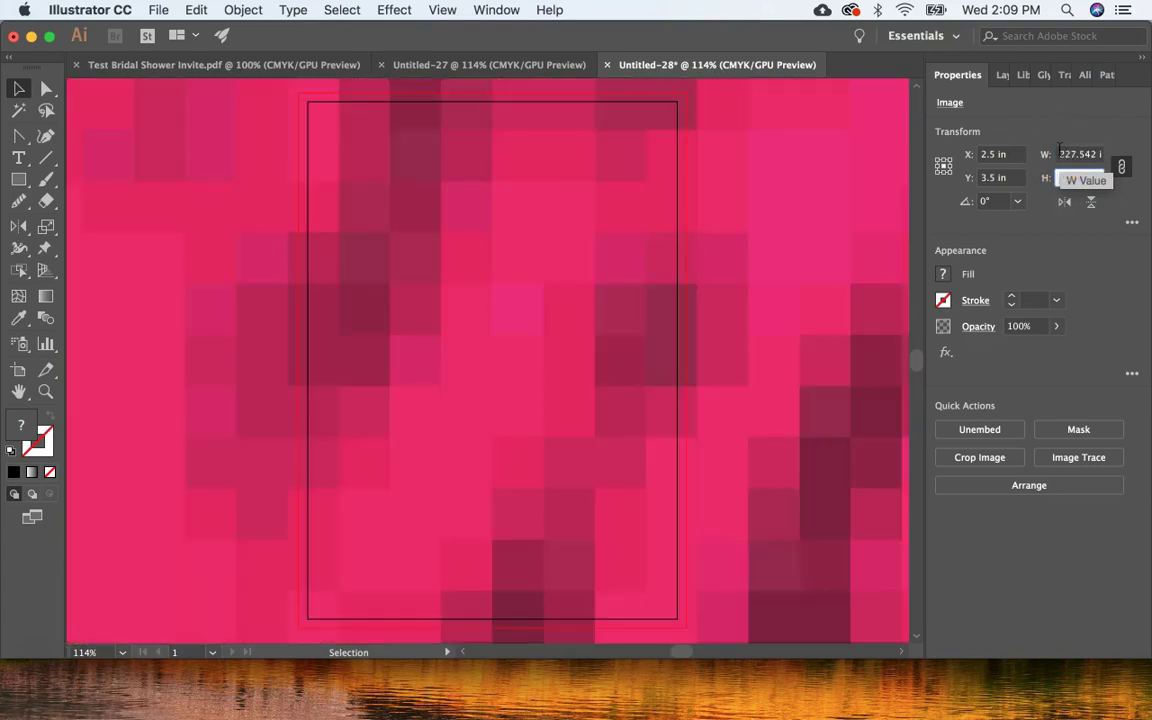
pyautogui.click(1062, 152)
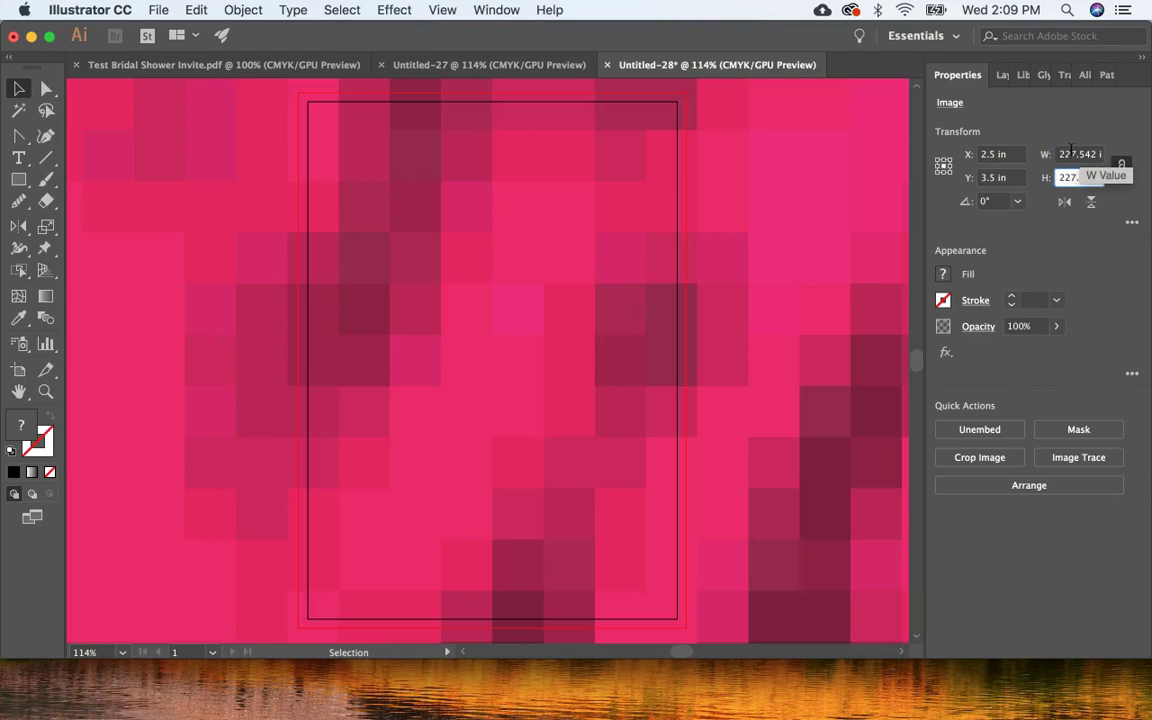
pyautogui.press('super+z')
pyautogui.click(1062, 152)
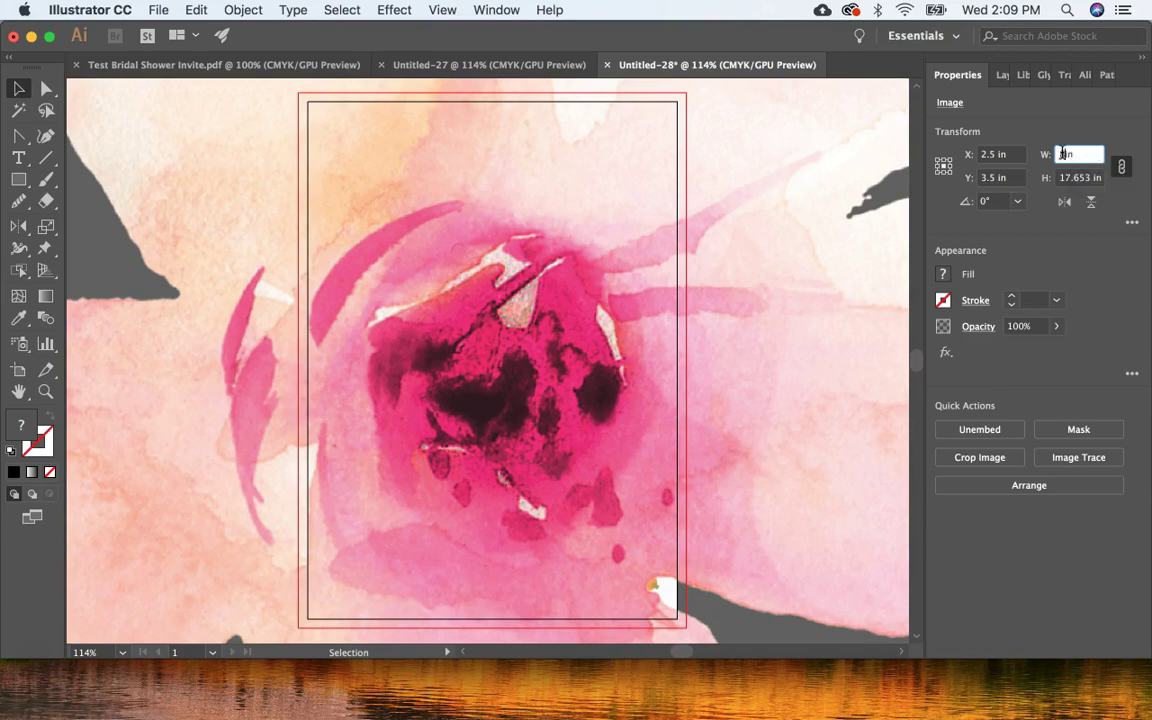
pyautogui.press('Tab')
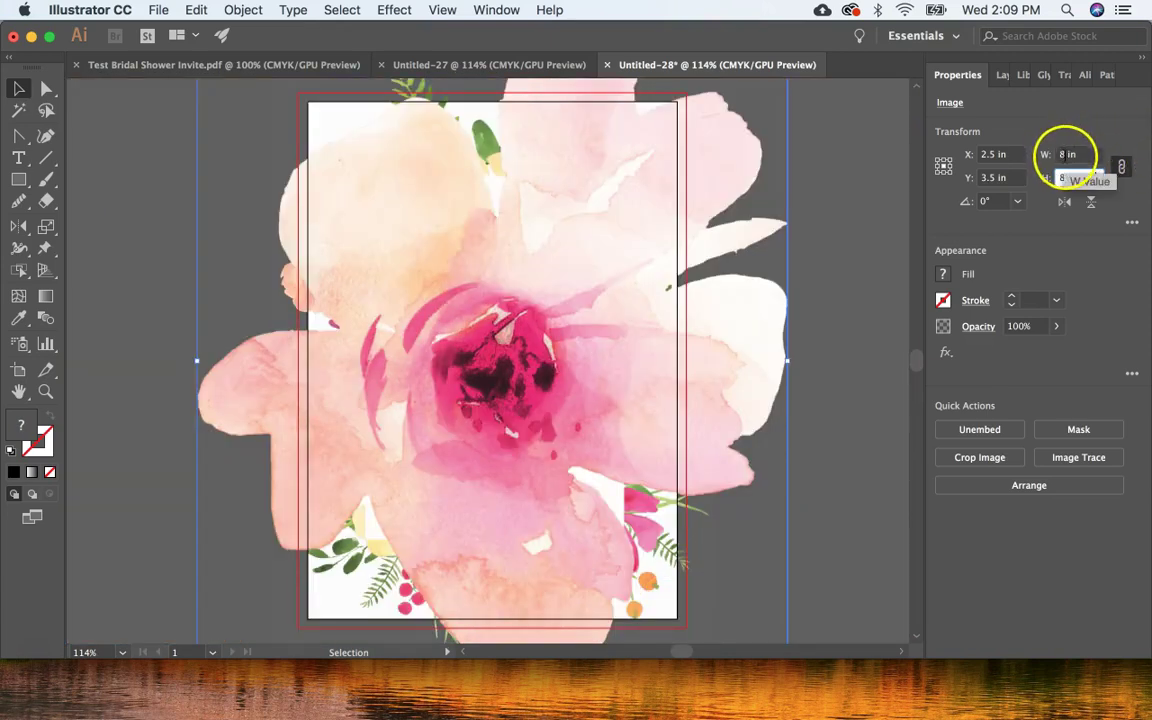
pyautogui.click(1066, 155)
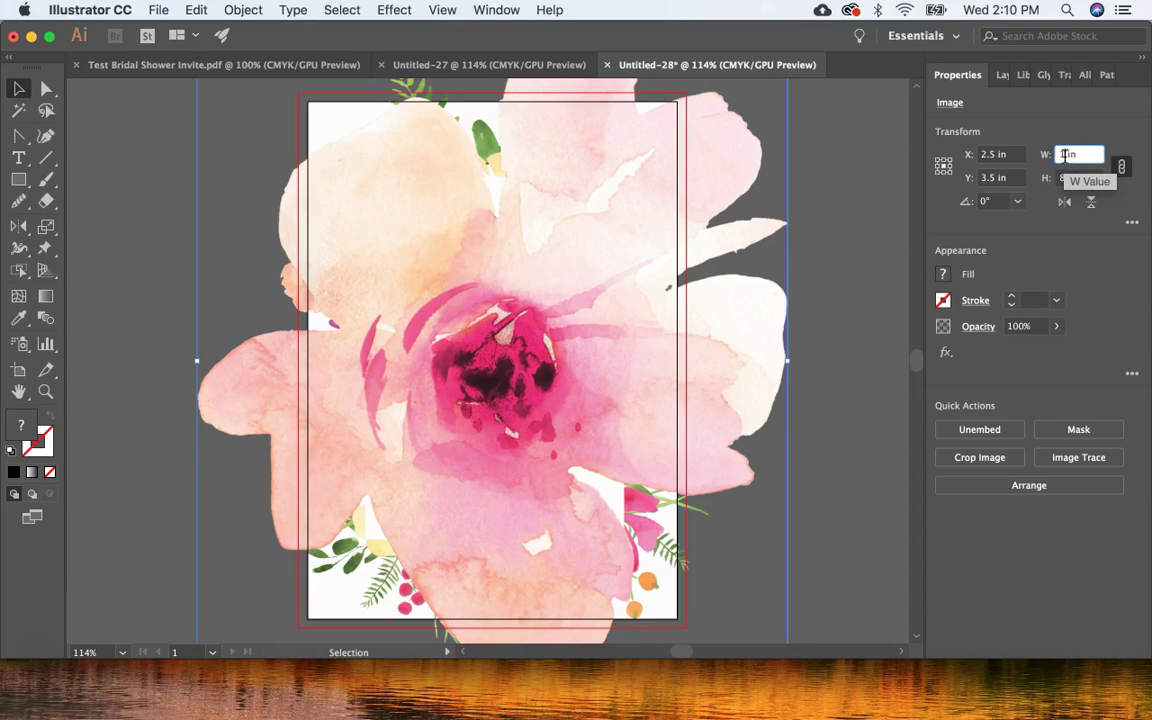
pyautogui.write('1')
pyautogui.press('Tab')
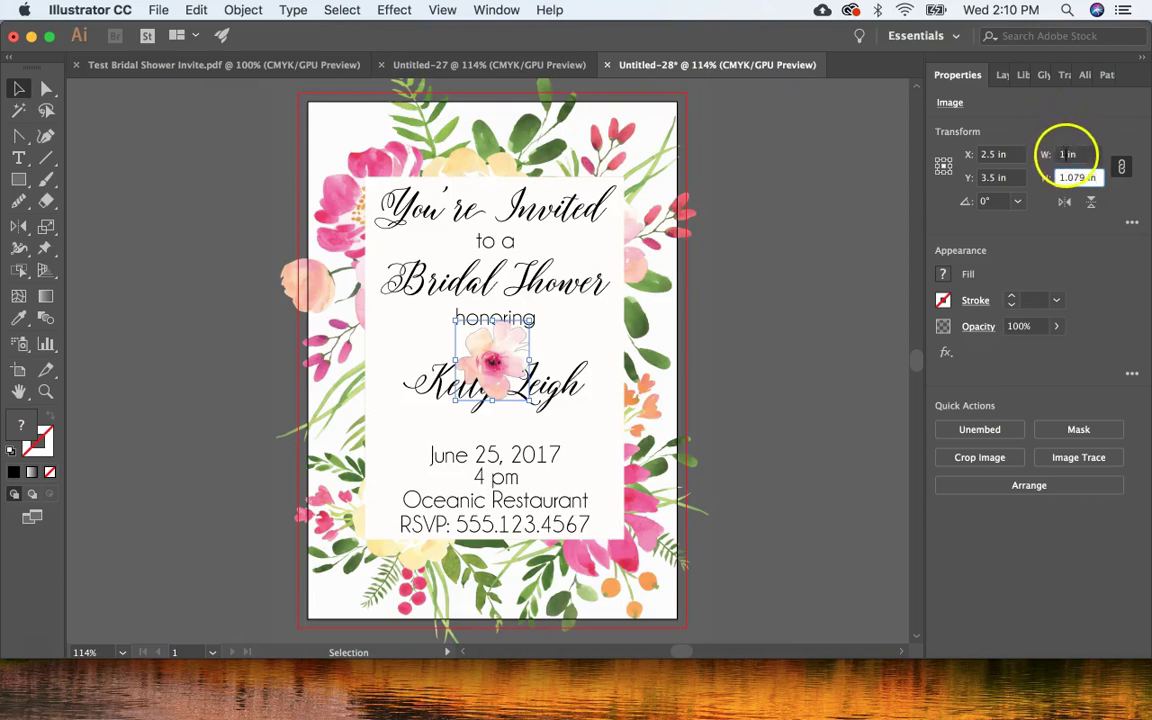
pyautogui.click(1066, 155)
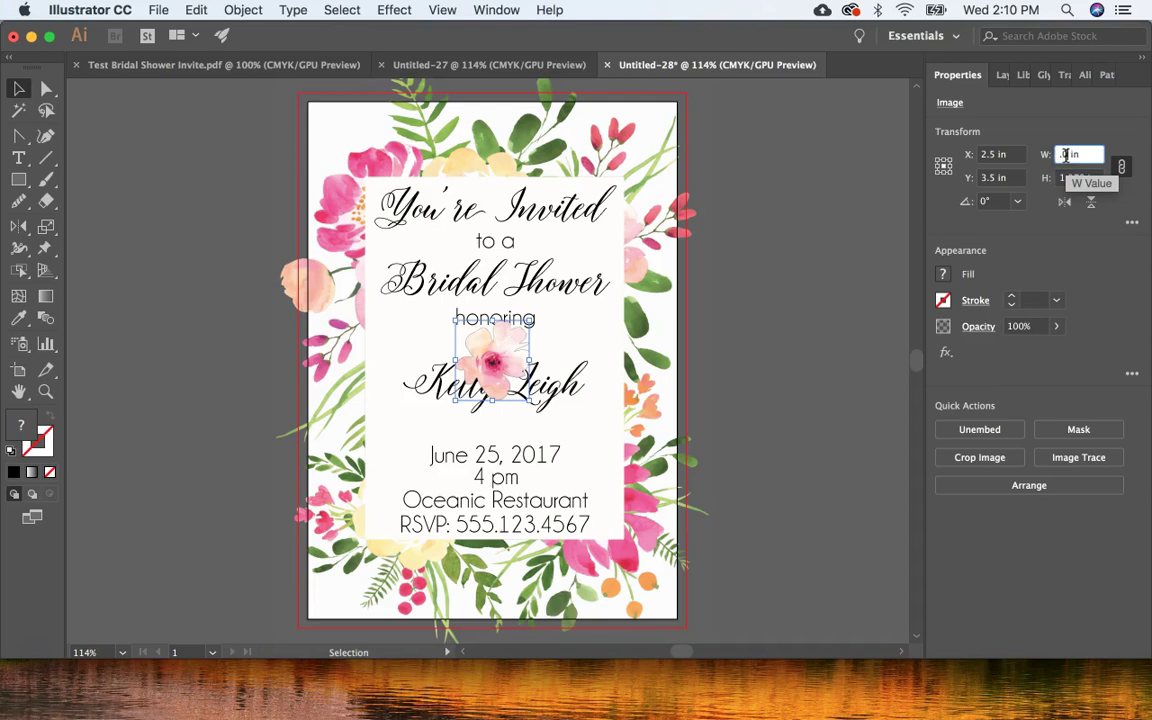
pyautogui.write('.05')
pyautogui.press('Tab')
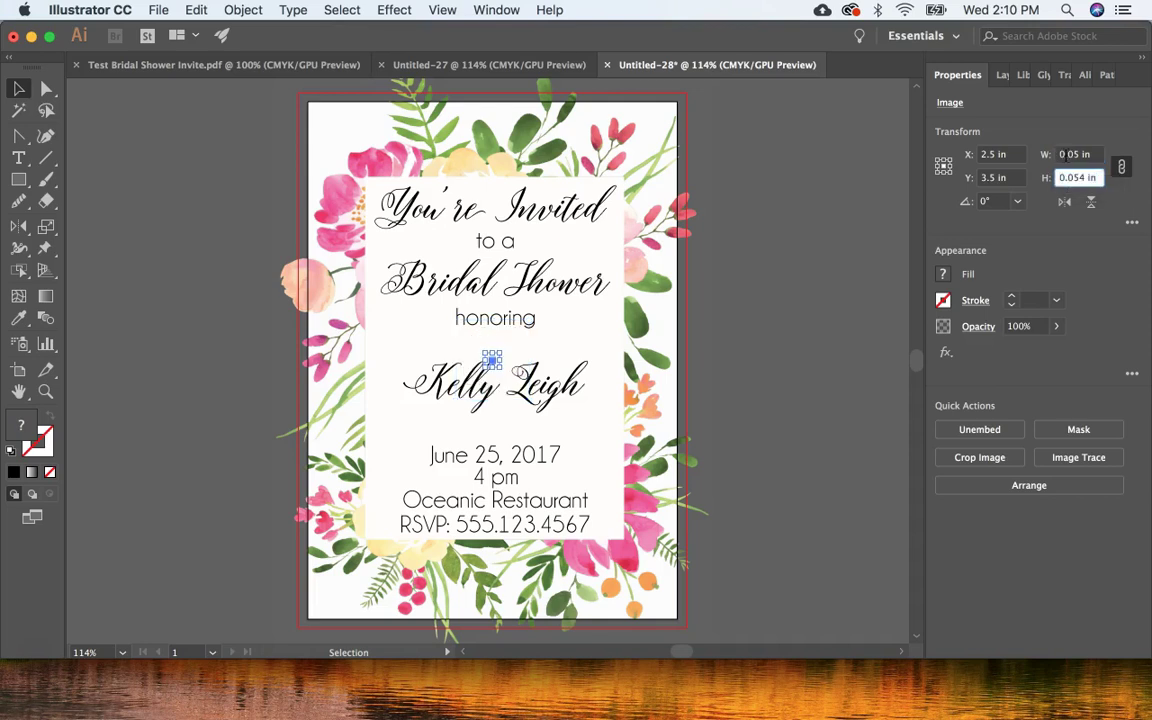
pyautogui.click(1073, 155)
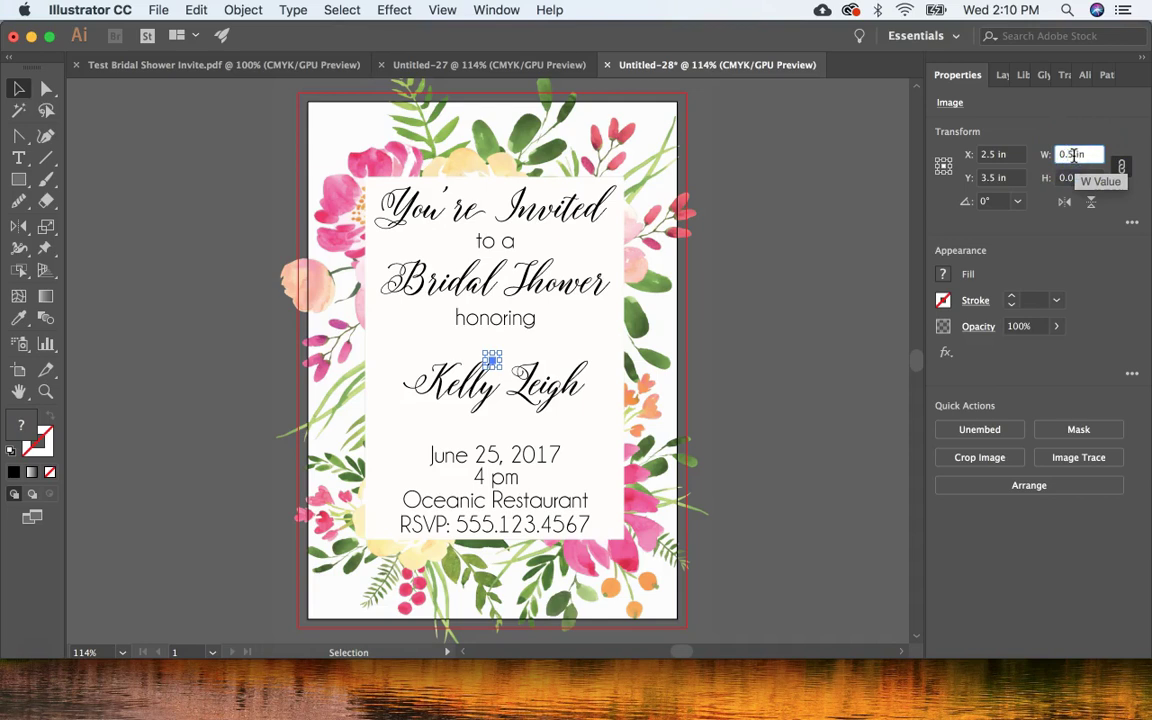
pyautogui.press('Tab')
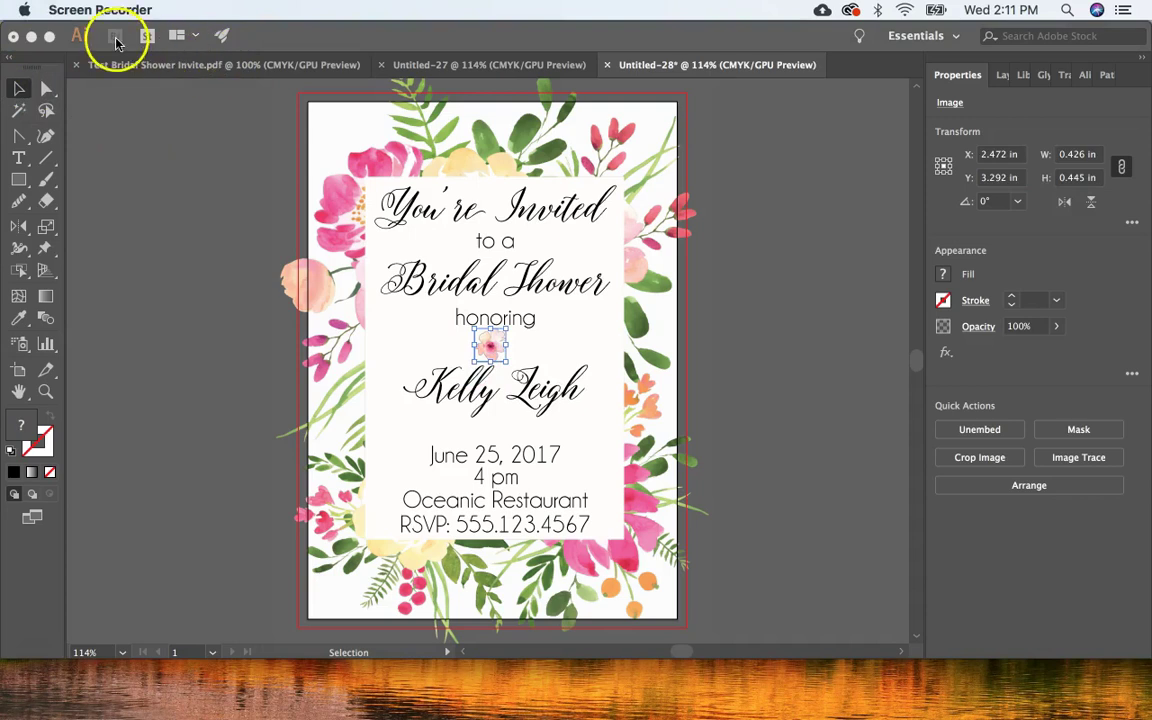
# Place the 9.png leafy sprig image onto the invitation
pyautogui.click(255, 36)
pyautogui.click(158, 10)
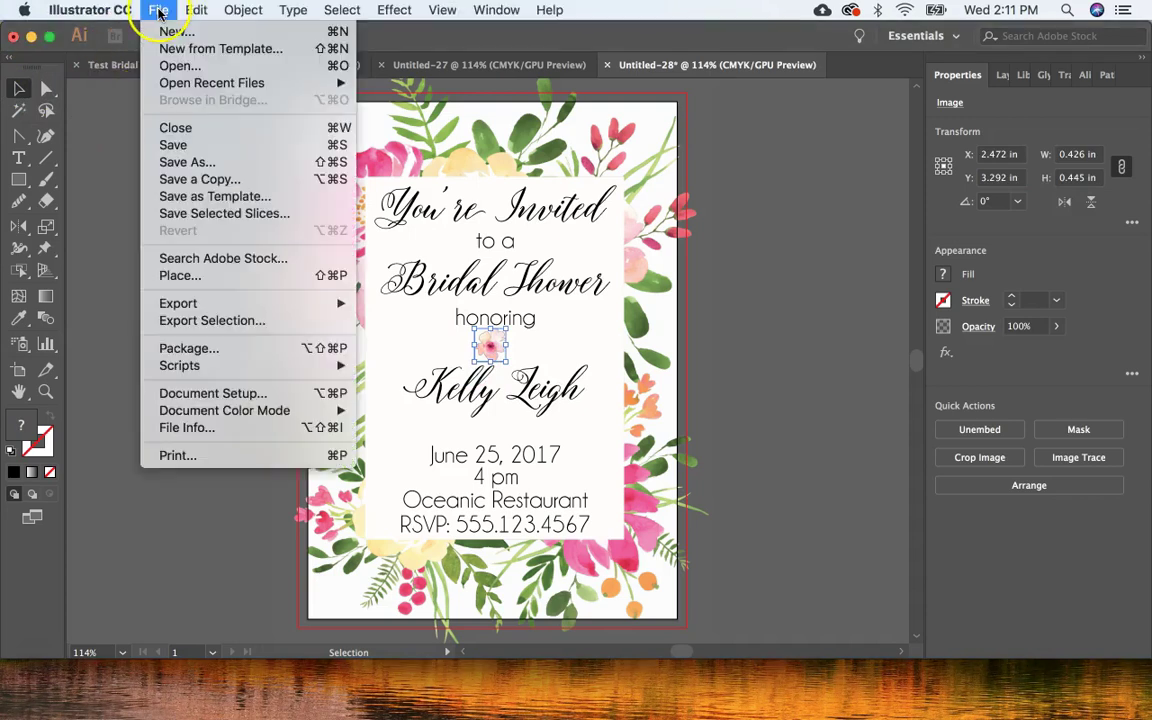
pyautogui.click(180, 276)
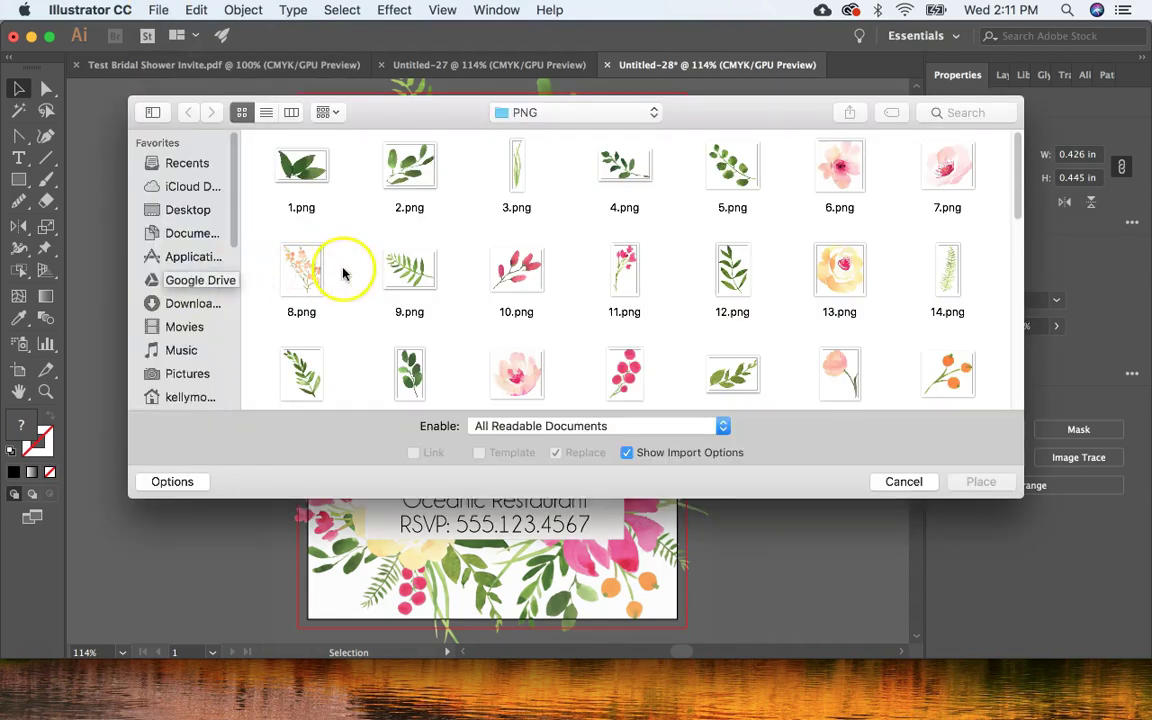
pyautogui.click(418, 275)
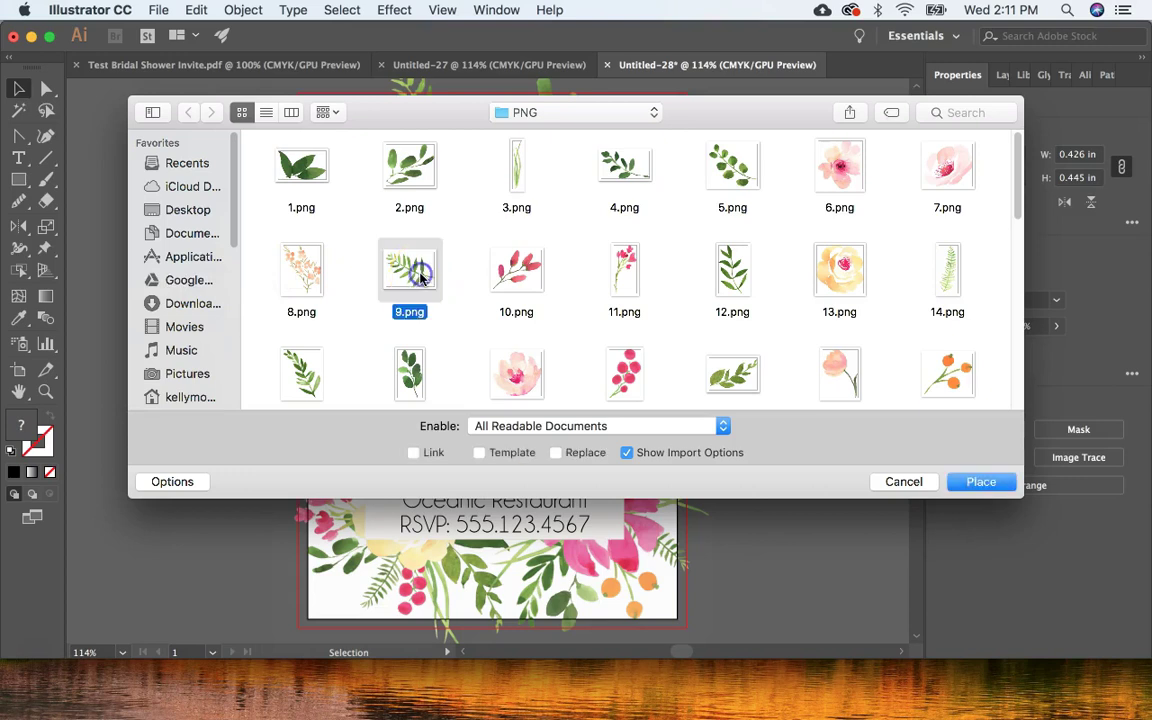
pyautogui.click(982, 483)
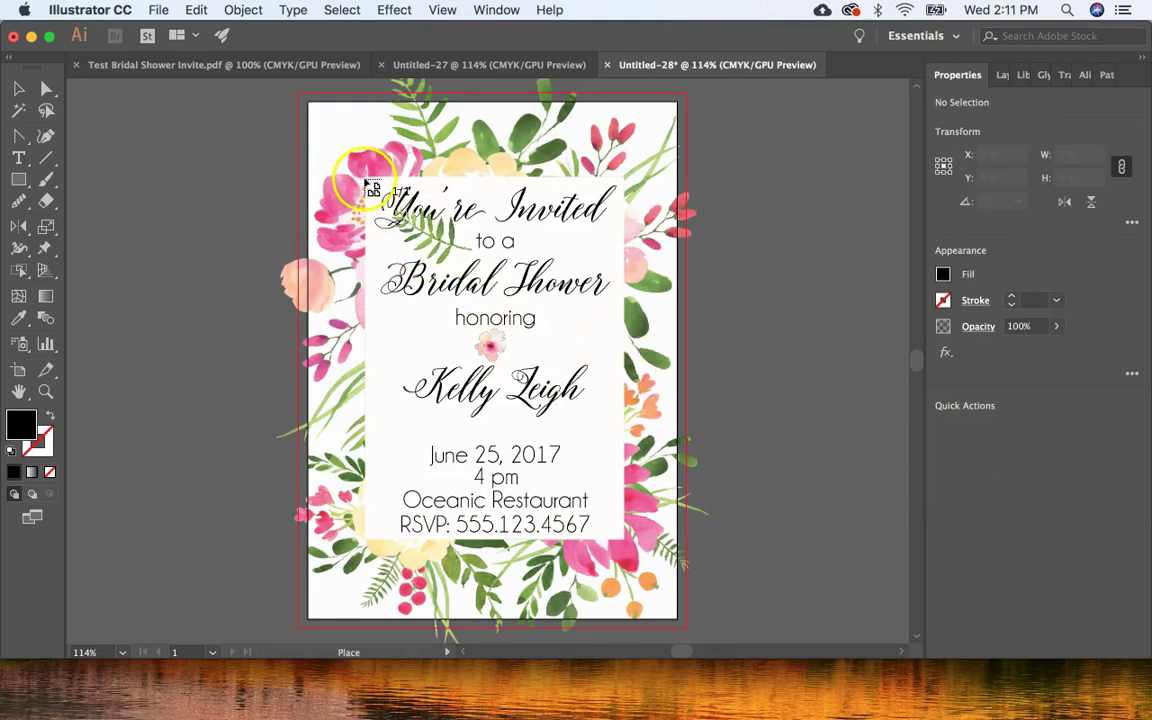
pyautogui.click(365, 181)
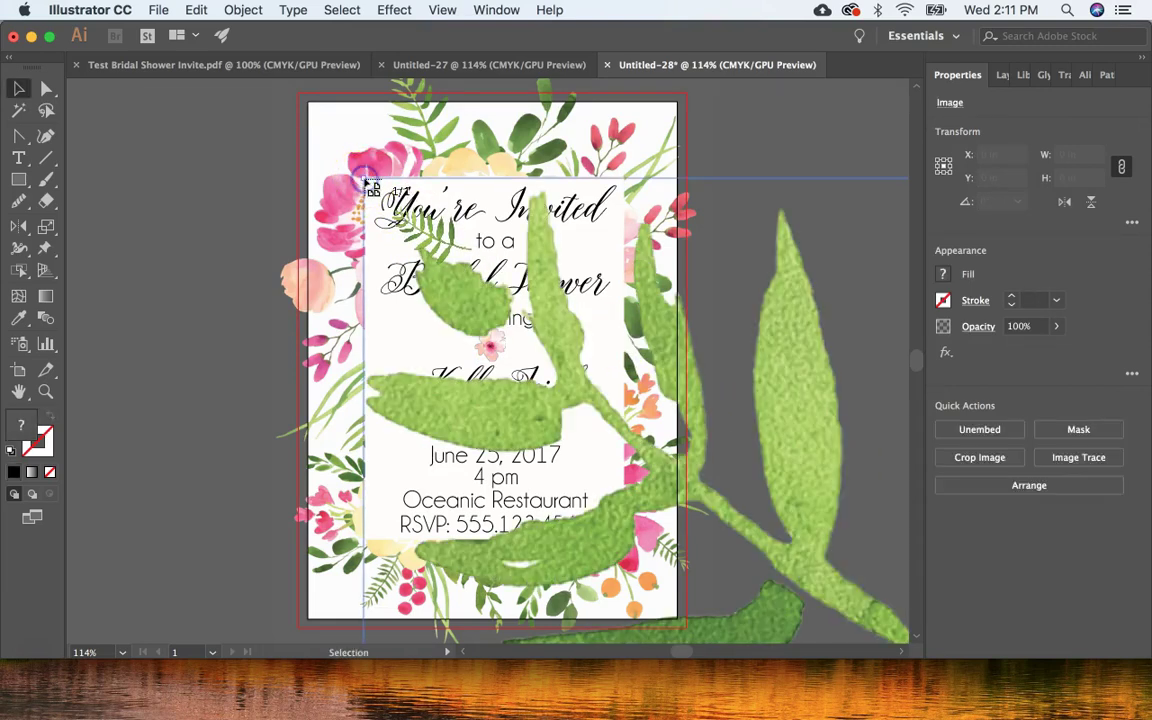
# Centre the leaf image horizontally and vertically relative to the artboard
pyautogui.click(1086, 77)
pyautogui.click(1128, 228)
pyautogui.click(1100, 289)
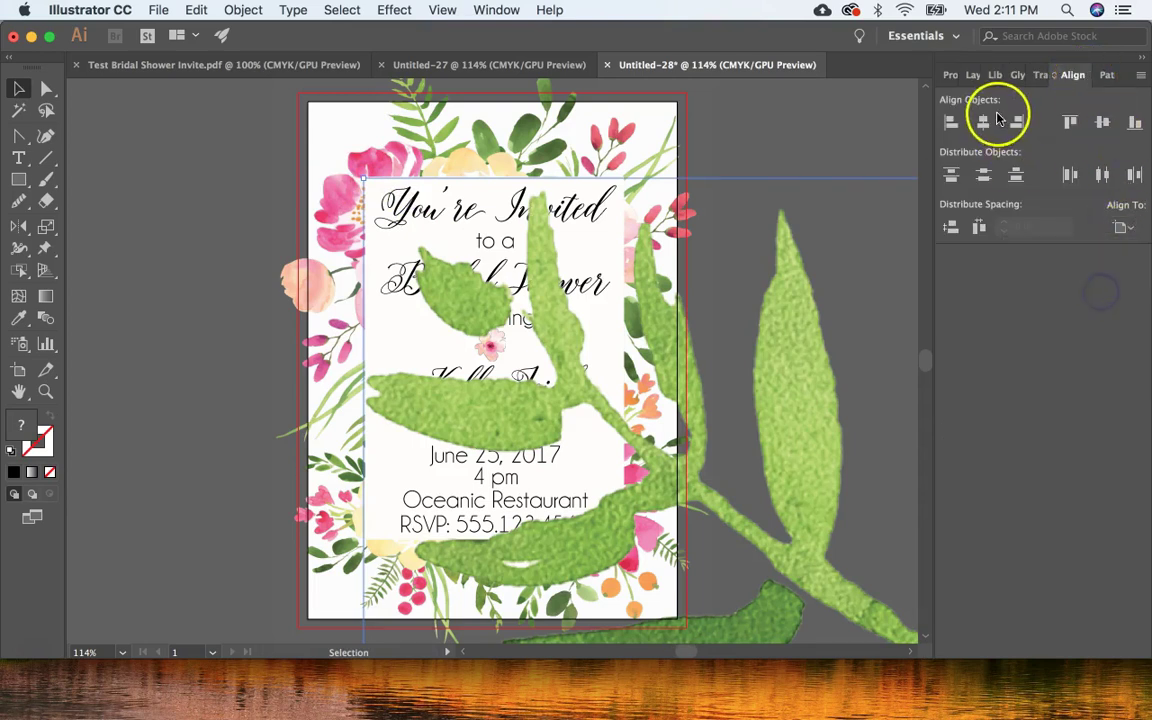
pyautogui.click(983, 121)
pyautogui.click(1104, 124)
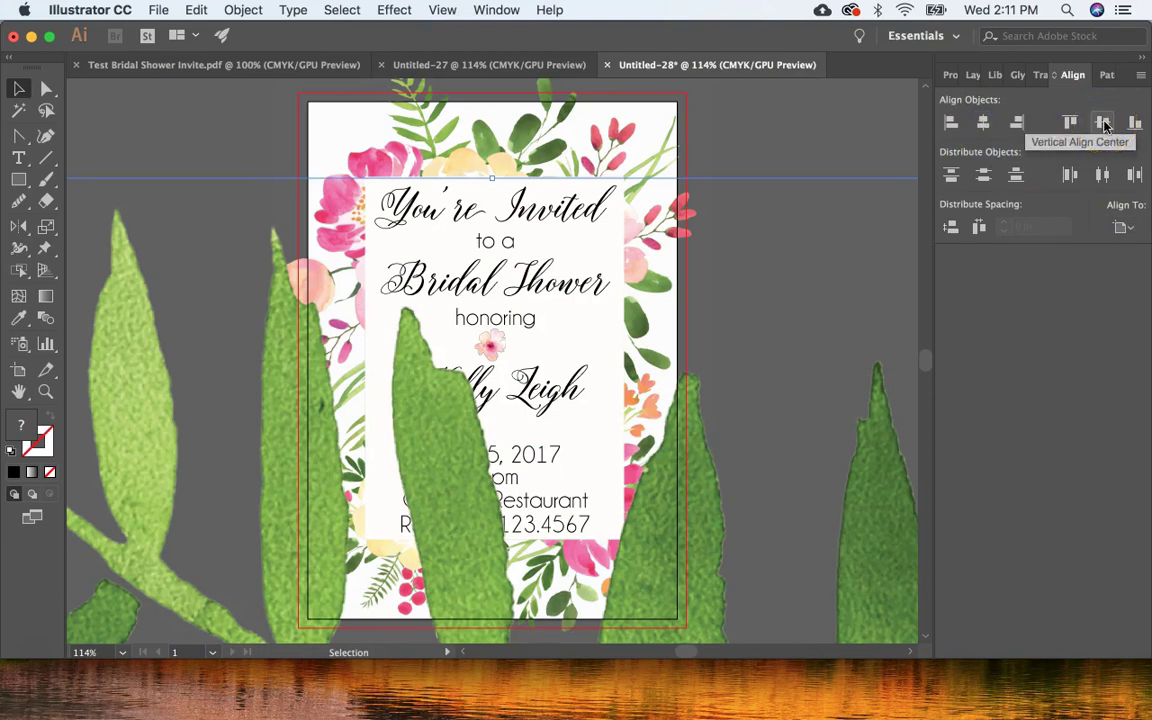
pyautogui.click(1104, 123)
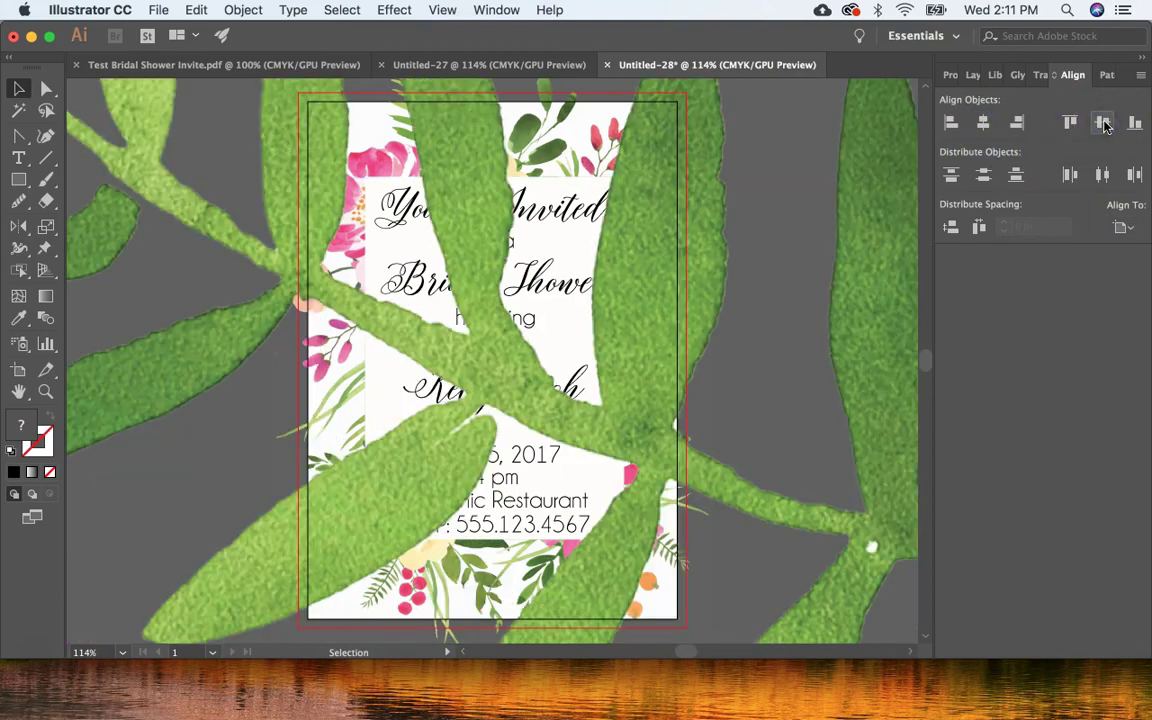
# Set the leaf image's width to 0.5 in with proportions constrained
pyautogui.click(955, 77)
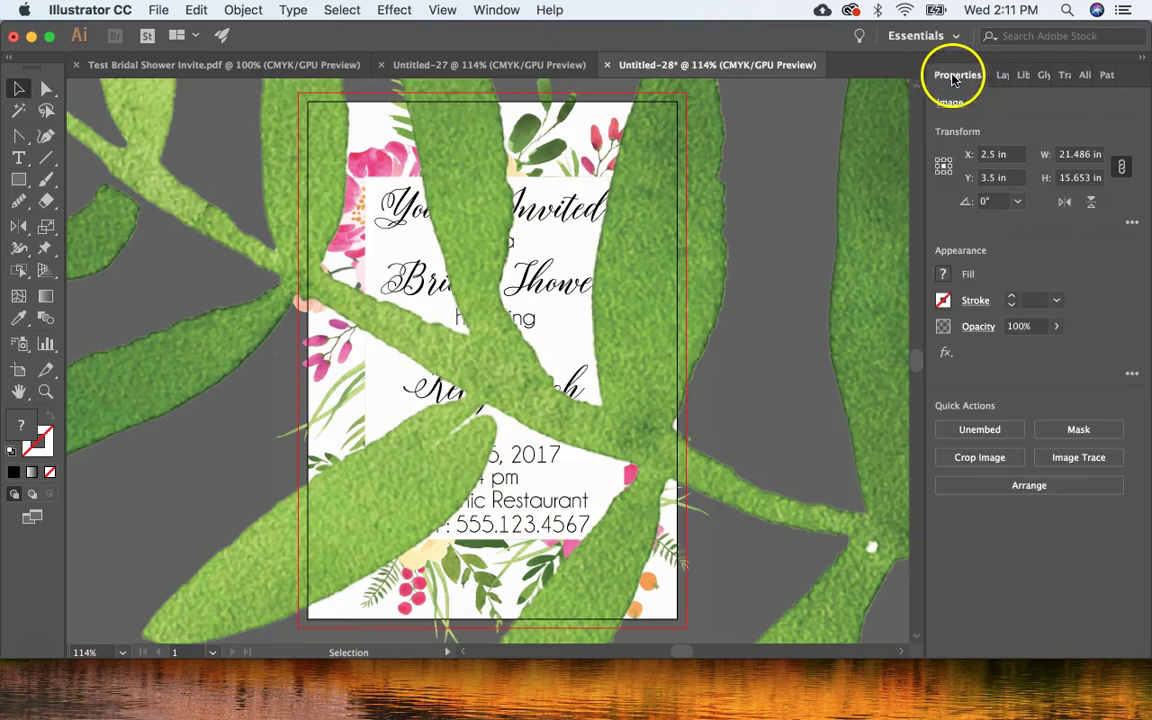
pyautogui.click(1098, 153)
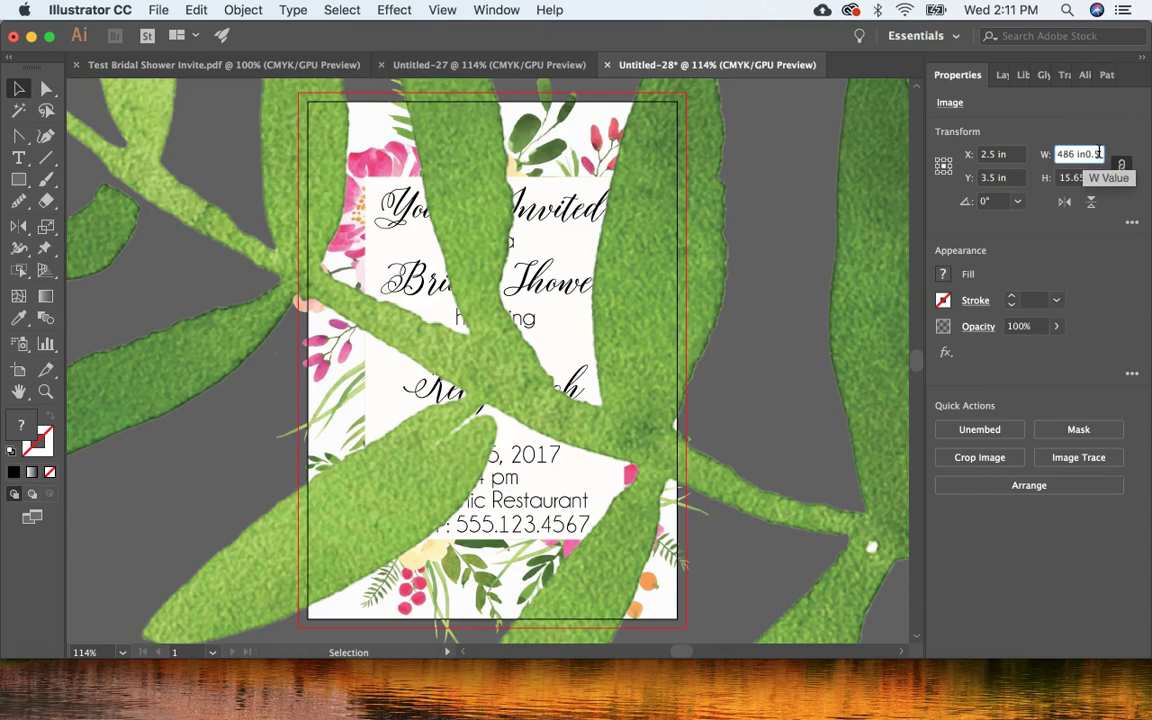
pyautogui.press('BackSpace')
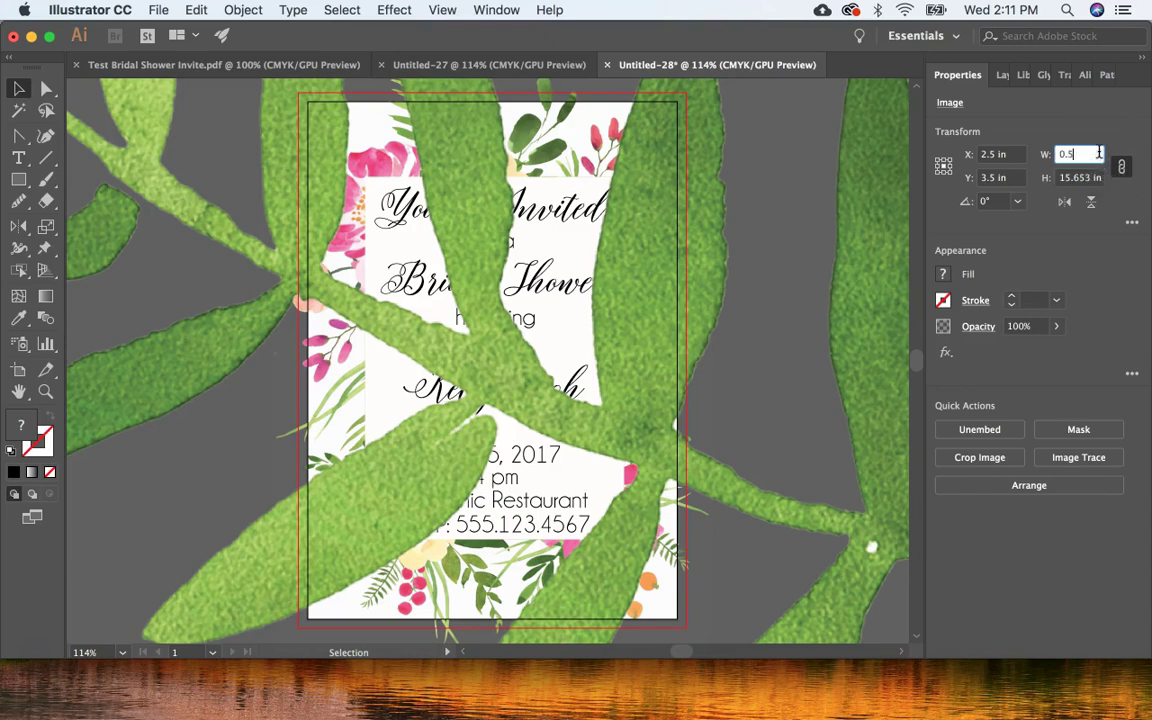
pyautogui.press('Tab')
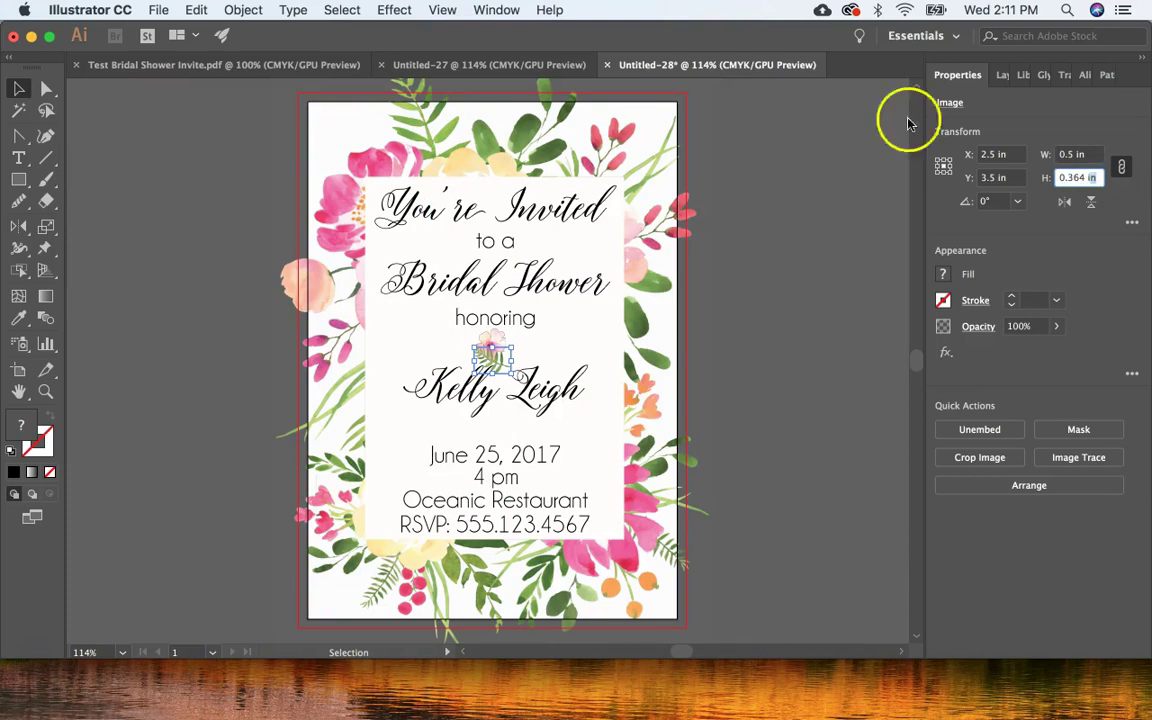
# Accept the proportional 0.364 in height and nudge the leaf just left of the pink flower
pyautogui.press('Return')
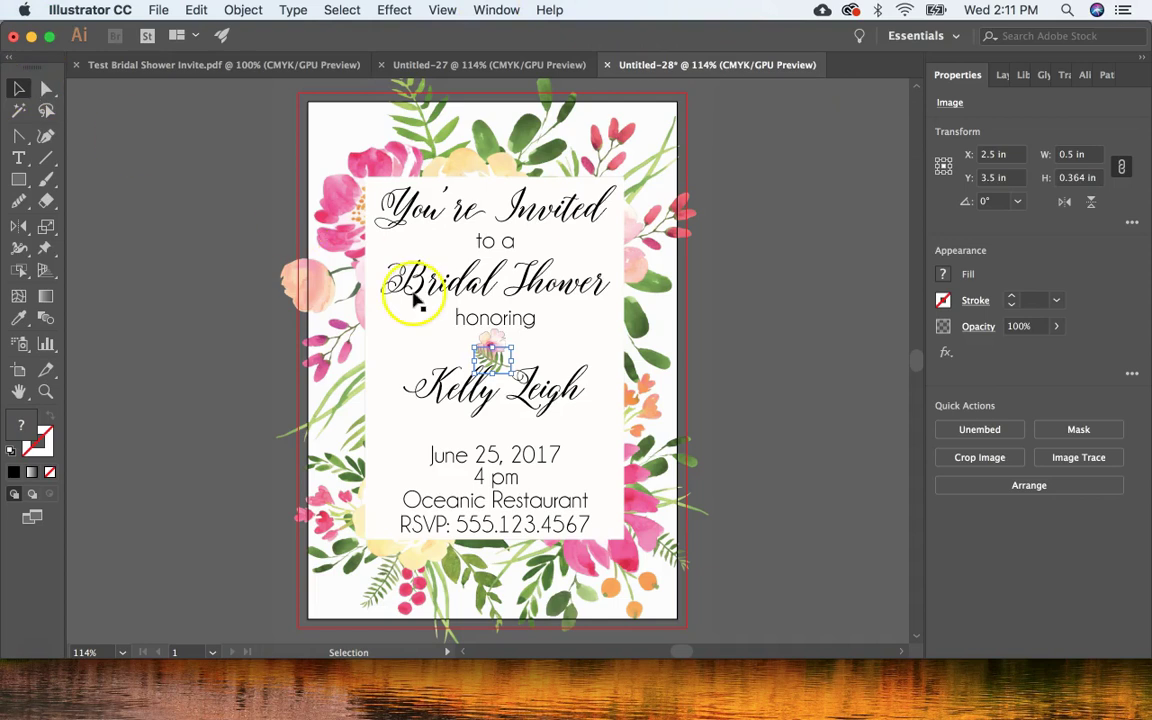
pyautogui.press('Left')
pyautogui.press('Left')
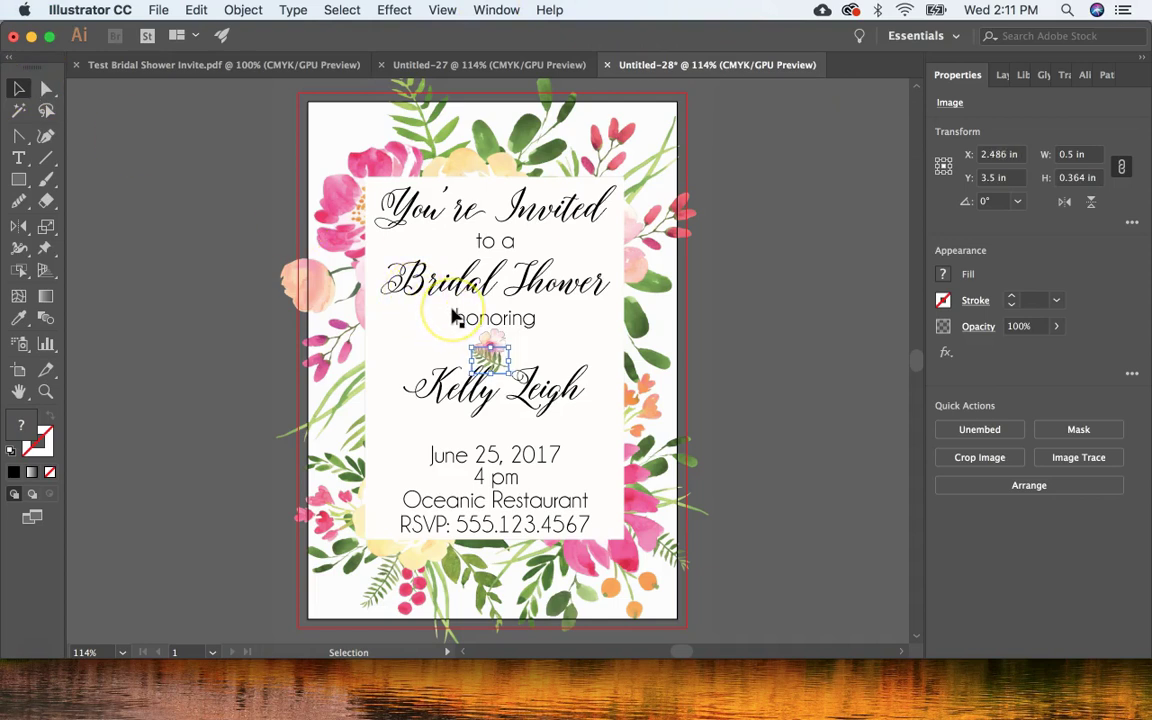
pyautogui.press('Left')
pyautogui.press('Left')
pyautogui.press('Left')
pyautogui.press('Left')
pyautogui.press('Left')
pyautogui.press('Left')
pyautogui.press('Left')
pyautogui.press('Left')
pyautogui.press('Left')
pyautogui.press('Left')
pyautogui.press('Left')
pyautogui.press('Left')
pyautogui.press('Left')
pyautogui.press('Left')
pyautogui.press('Left')
pyautogui.press('Left')
pyautogui.press('Left')
pyautogui.press('Left')
pyautogui.press('Left')
pyautogui.press('Left')
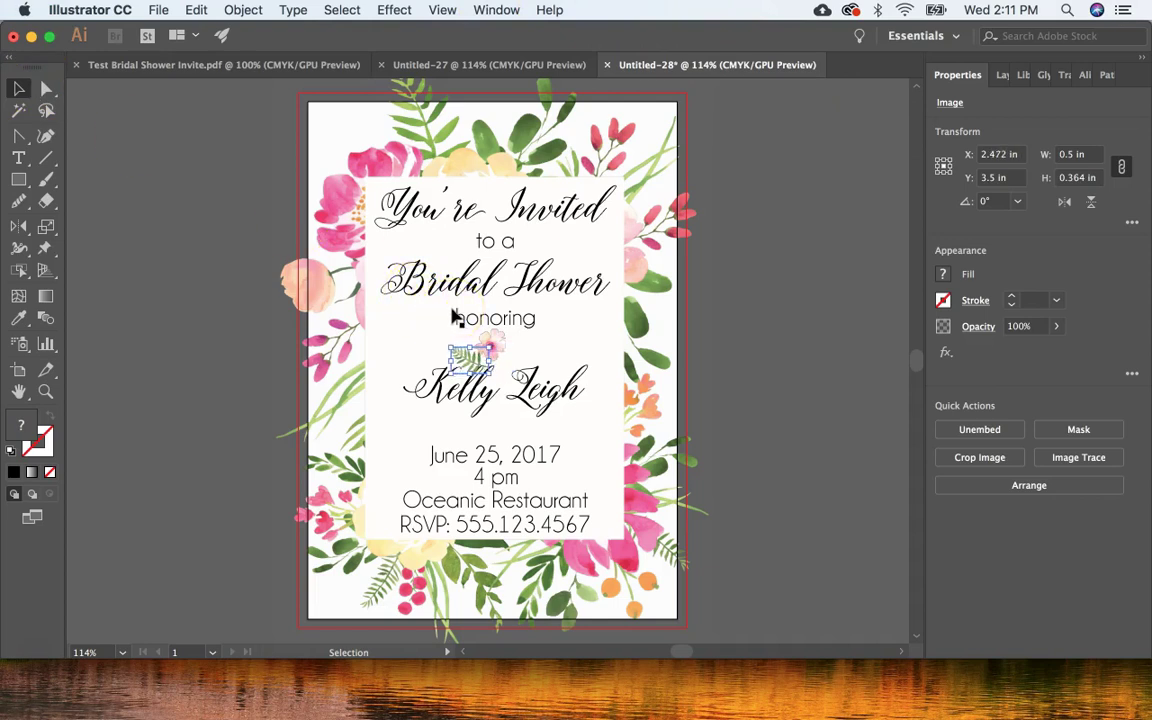
pyautogui.press('Up')
pyautogui.press('Up')
pyautogui.press('Up')
pyautogui.press('Up')
pyautogui.press('Up')
pyautogui.press('Up')
pyautogui.press('Up')
pyautogui.press('Up')
pyautogui.press('Up')
pyautogui.press('Up')
pyautogui.press('Up')
pyautogui.press('Up')
pyautogui.press('Up')
pyautogui.press('Up')
pyautogui.press('Up')
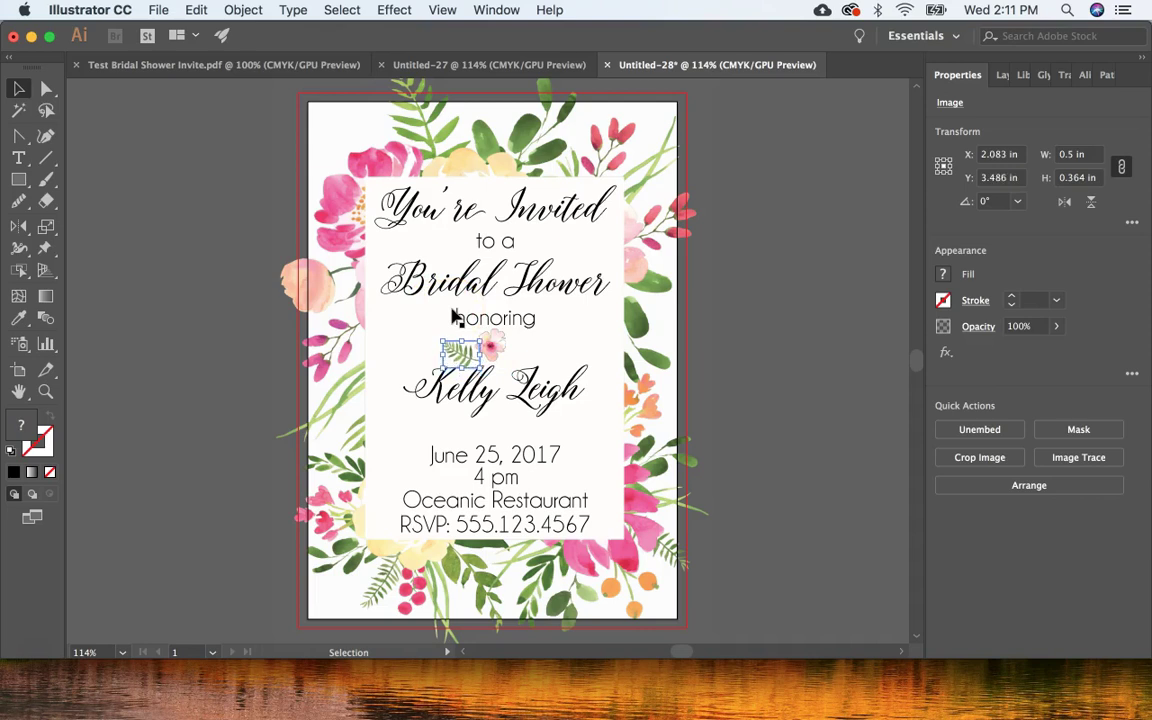
pyautogui.press('Right')
pyautogui.press('Right')
pyautogui.press('Right')
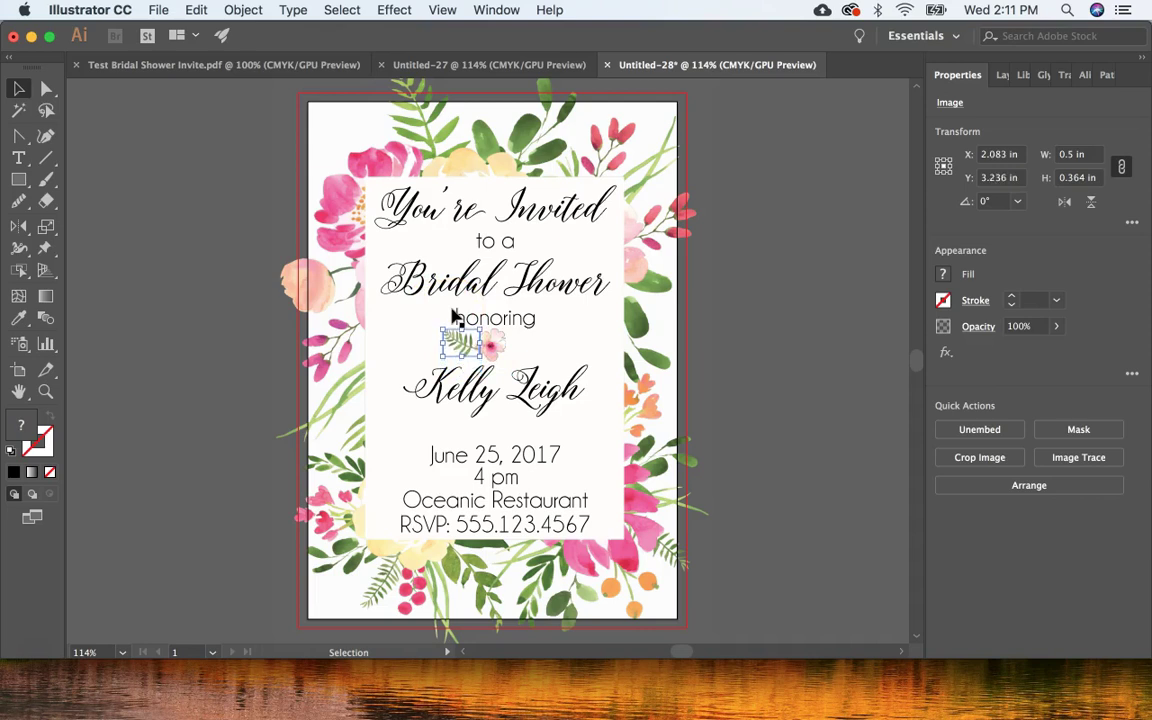
pyautogui.press('Down')
pyautogui.press('Down')
pyautogui.press('Left')
pyautogui.press('Left')
pyautogui.press('Left')
# Reflect the leaf copy across a vertical axis
pyautogui.click(247, 11)
pyautogui.moveTo(262, 38)
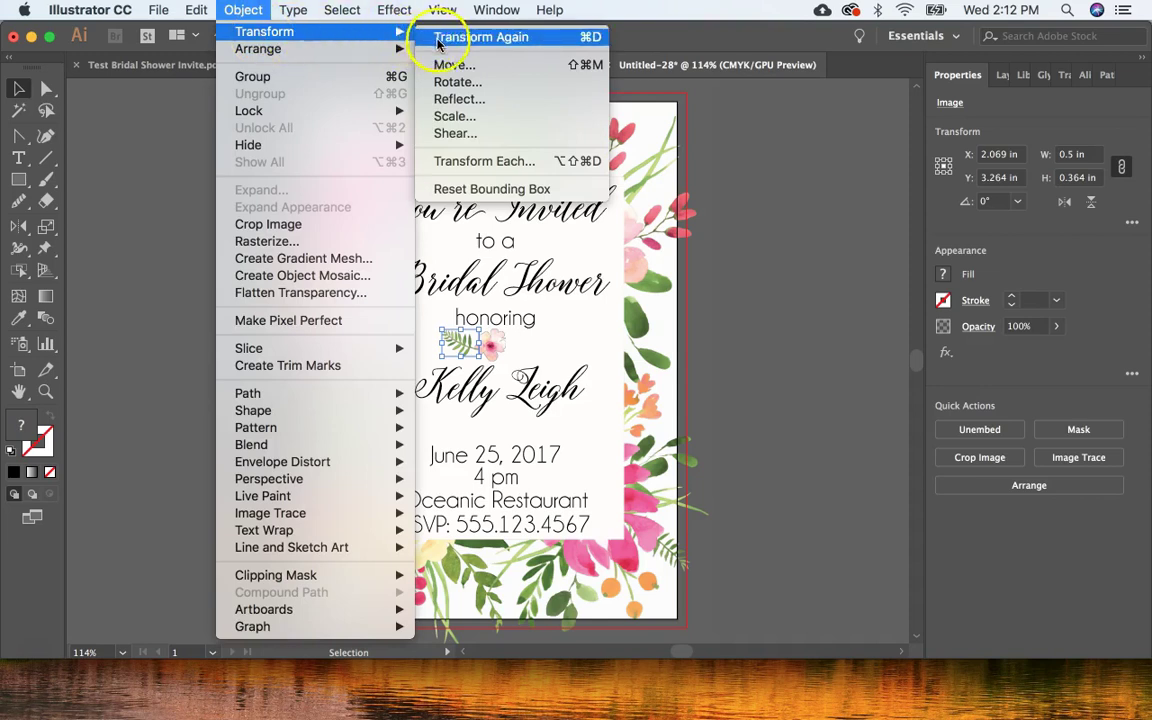
pyautogui.click(490, 101)
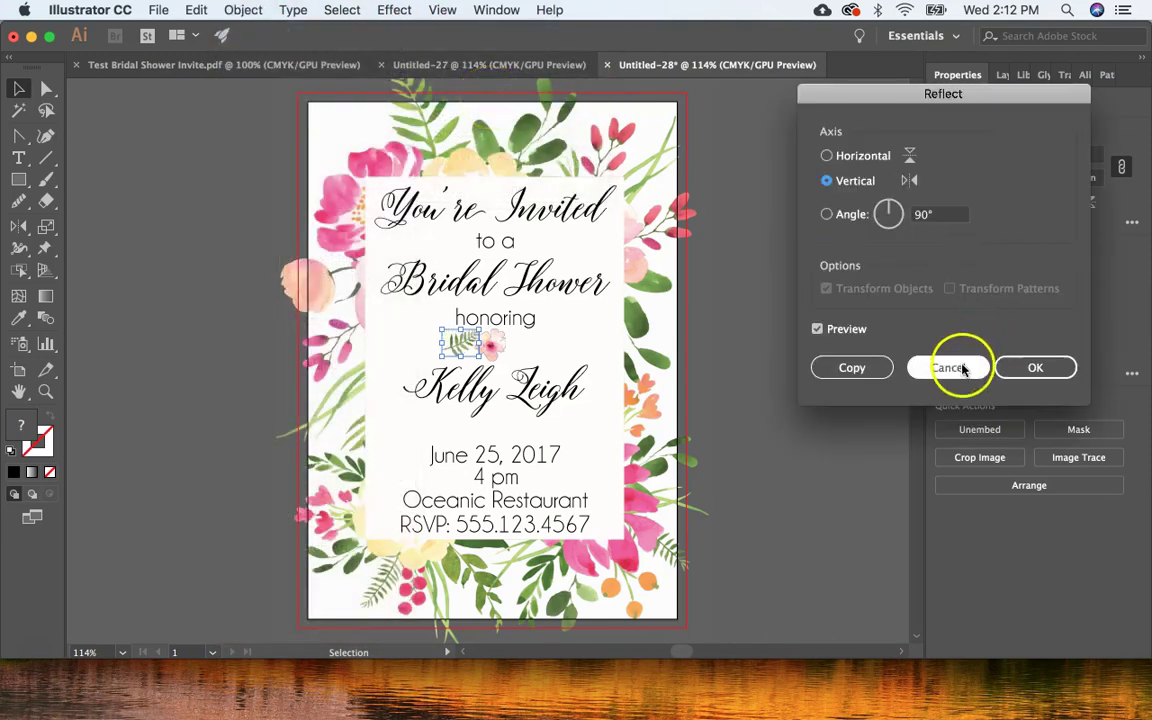
pyautogui.click(953, 366)
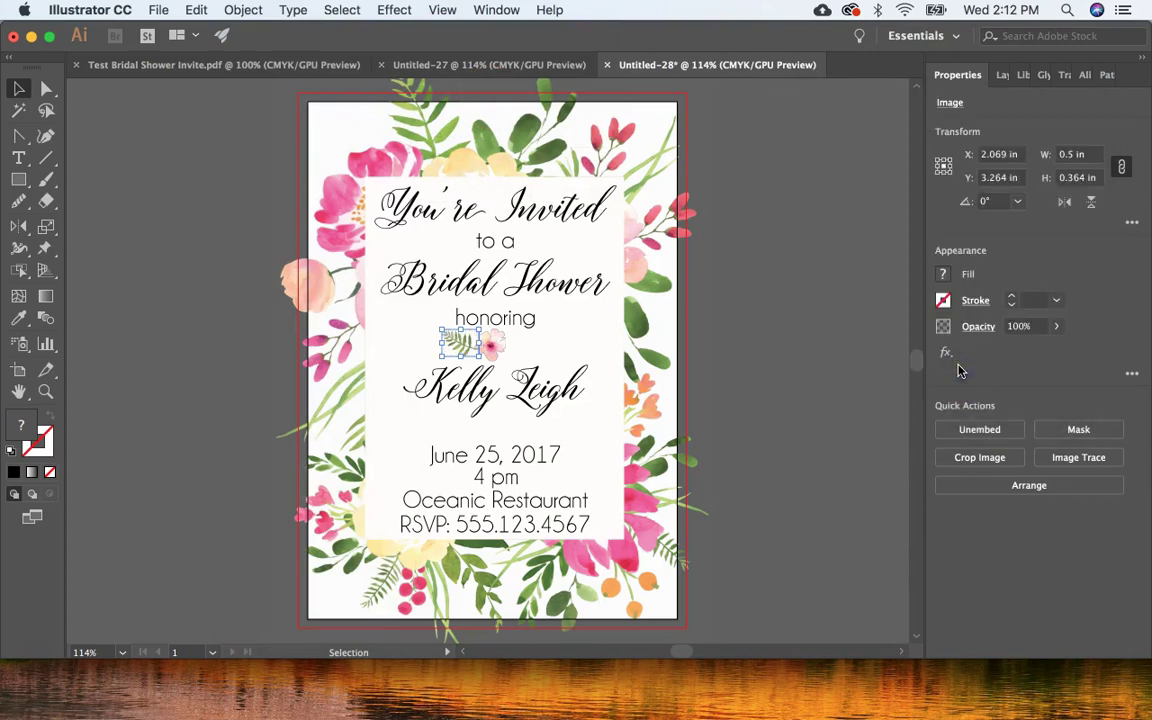
pyautogui.click(230, 10)
pyautogui.moveTo(255, 31)
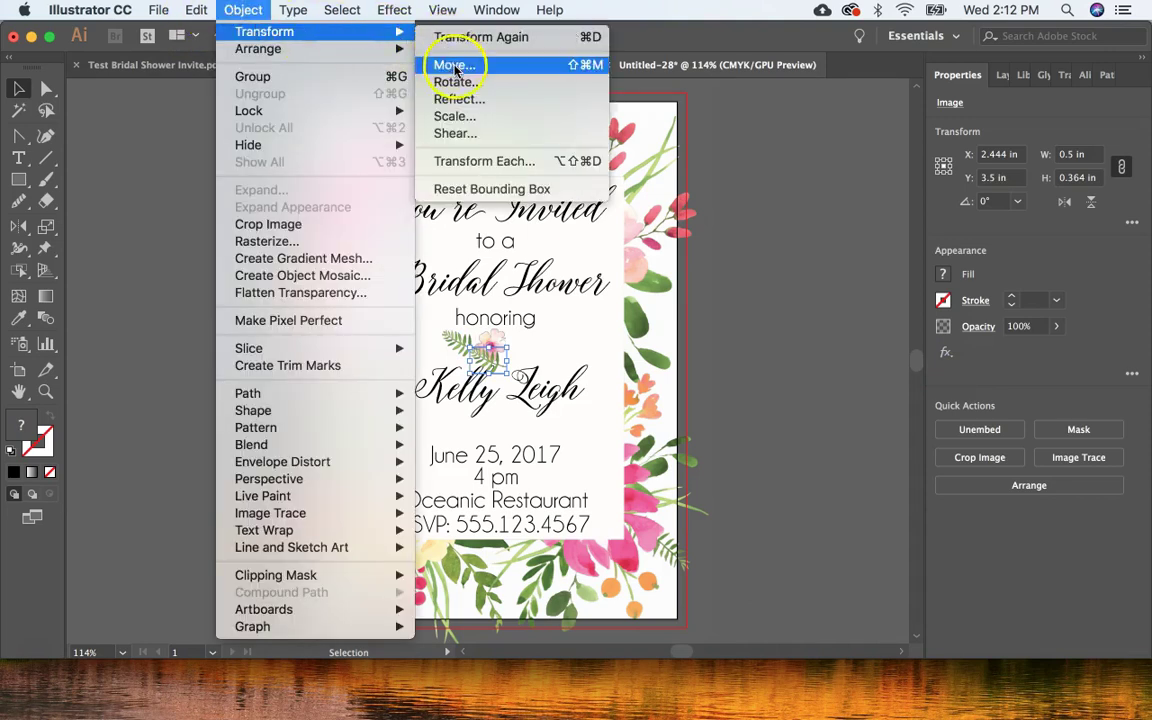
pyautogui.click(465, 100)
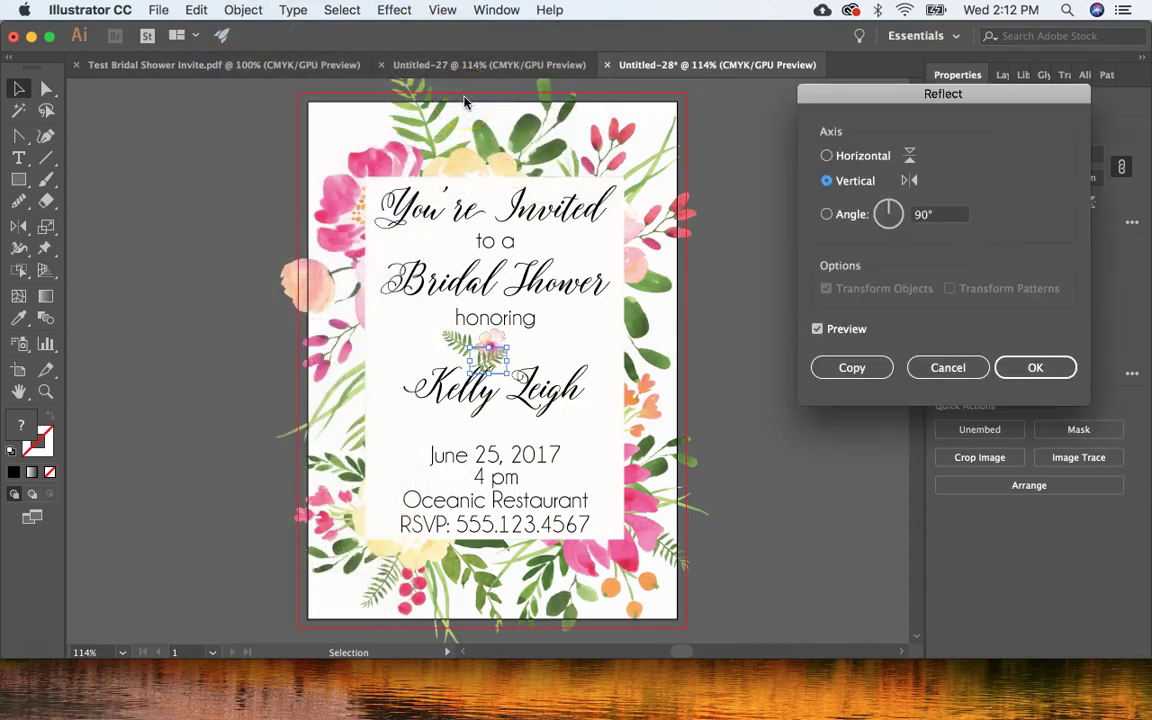
pyautogui.click(1052, 367)
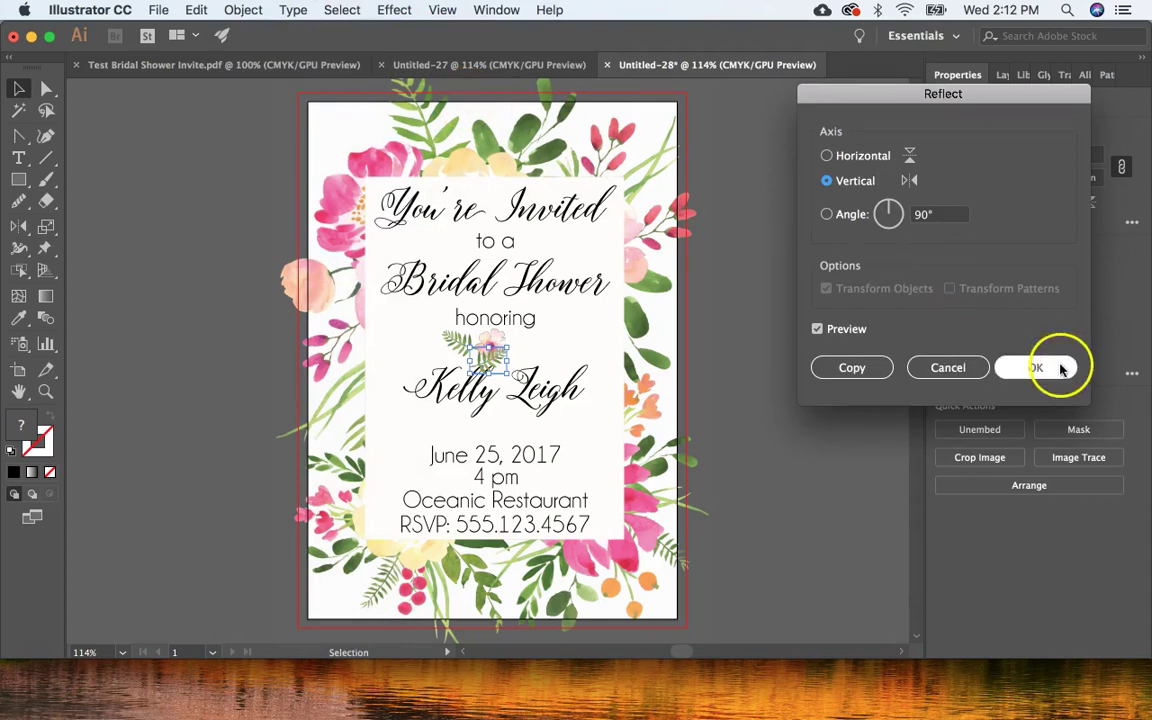
# Nudge the mirrored leaf to the right of the pink flower, level with the left leaf
pyautogui.press('Right')
pyautogui.press('Right')
pyautogui.press('Right')
pyautogui.press('Right')
pyautogui.press('Right')
pyautogui.press('Right')
pyautogui.press('Right')
pyautogui.press('Right')
pyautogui.press('Right')
pyautogui.press('Right')
pyautogui.press('Right')
pyautogui.press('Right')
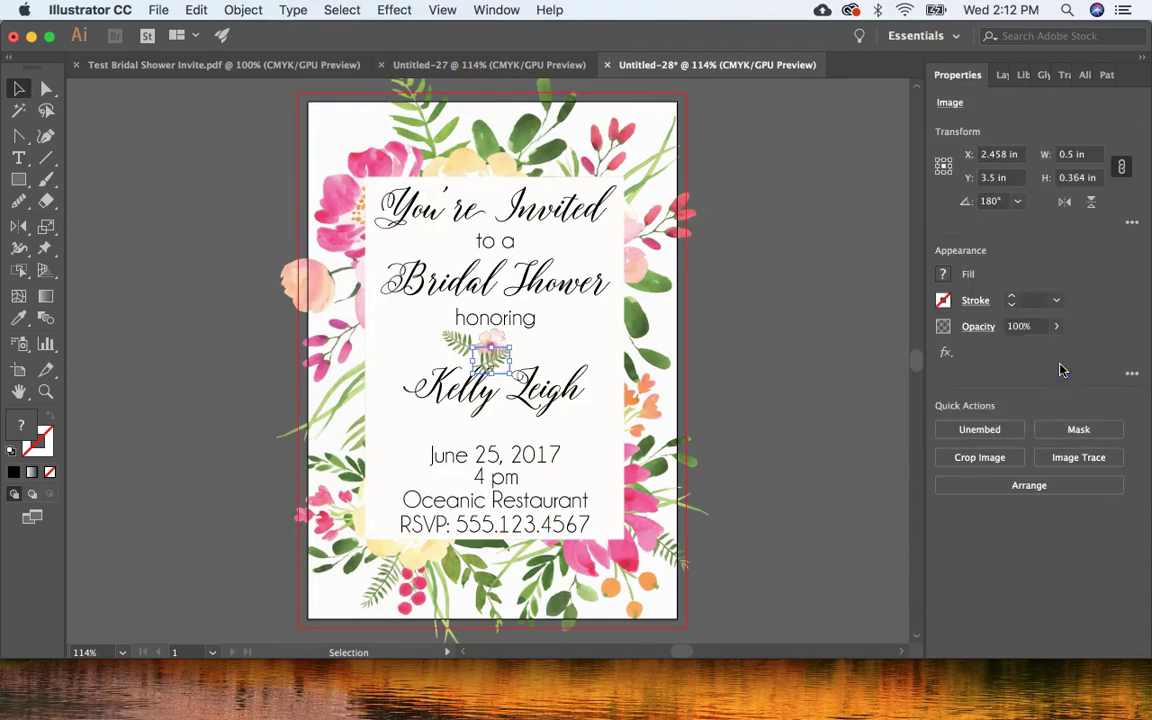
pyautogui.press('Right')
pyautogui.press('Right')
pyautogui.press('Right')
pyautogui.press('Right')
pyautogui.press('Right')
pyautogui.press('Right')
pyautogui.press('Right')
pyautogui.press('Right')
pyautogui.press('Right')
pyautogui.press('Right')
pyautogui.press('Right')
pyautogui.press('Right')
pyautogui.press('Right')
pyautogui.press('Right')
pyautogui.press('Right')
pyautogui.press('Right')
pyautogui.press('Right')
pyautogui.press('Right')
pyautogui.press('Right')
pyautogui.press('Right')
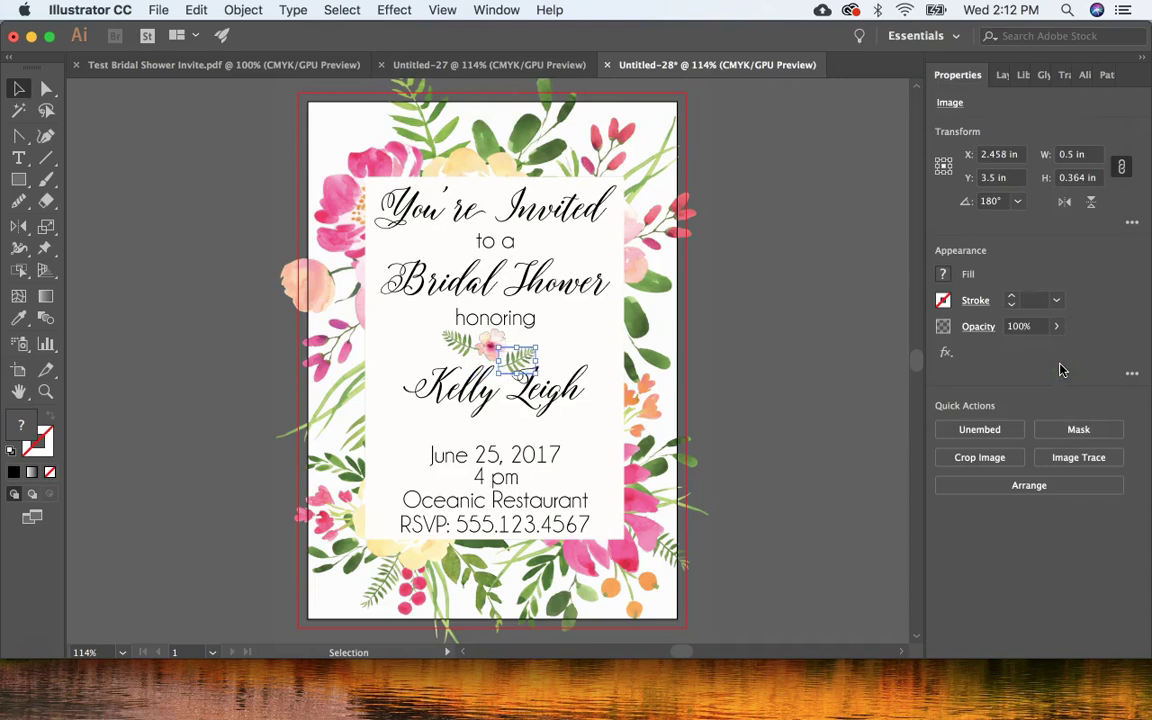
pyautogui.press('Up')
pyautogui.press('Up')
pyautogui.press('Up')
pyautogui.press('Up')
pyautogui.press('Up')
pyautogui.press('Up')
pyautogui.press('Up')
pyautogui.press('Up')
pyautogui.press('Up')
pyautogui.press('Up')
pyautogui.press('Up')
pyautogui.press('Up')
pyautogui.press('Up')
pyautogui.press('Up')
pyautogui.press('Up')
pyautogui.press('Up')
pyautogui.press('Up')
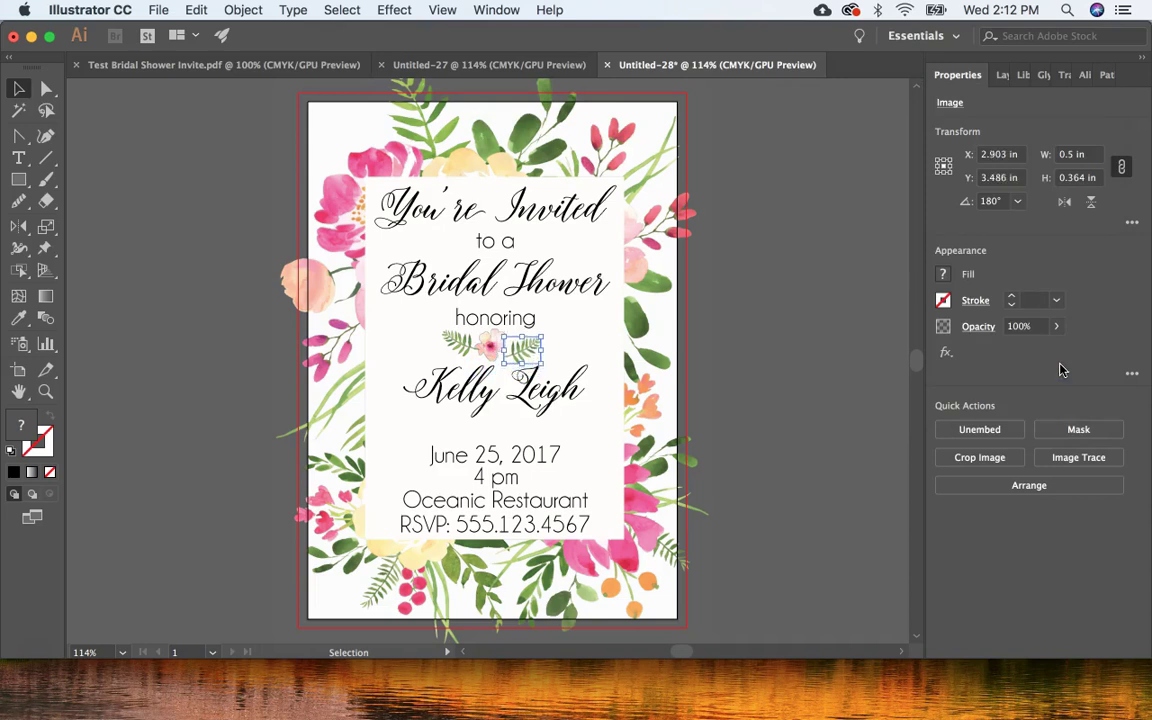
pyautogui.press('Down')
pyautogui.press('Down')
pyautogui.press('Left')
pyautogui.press('Left')
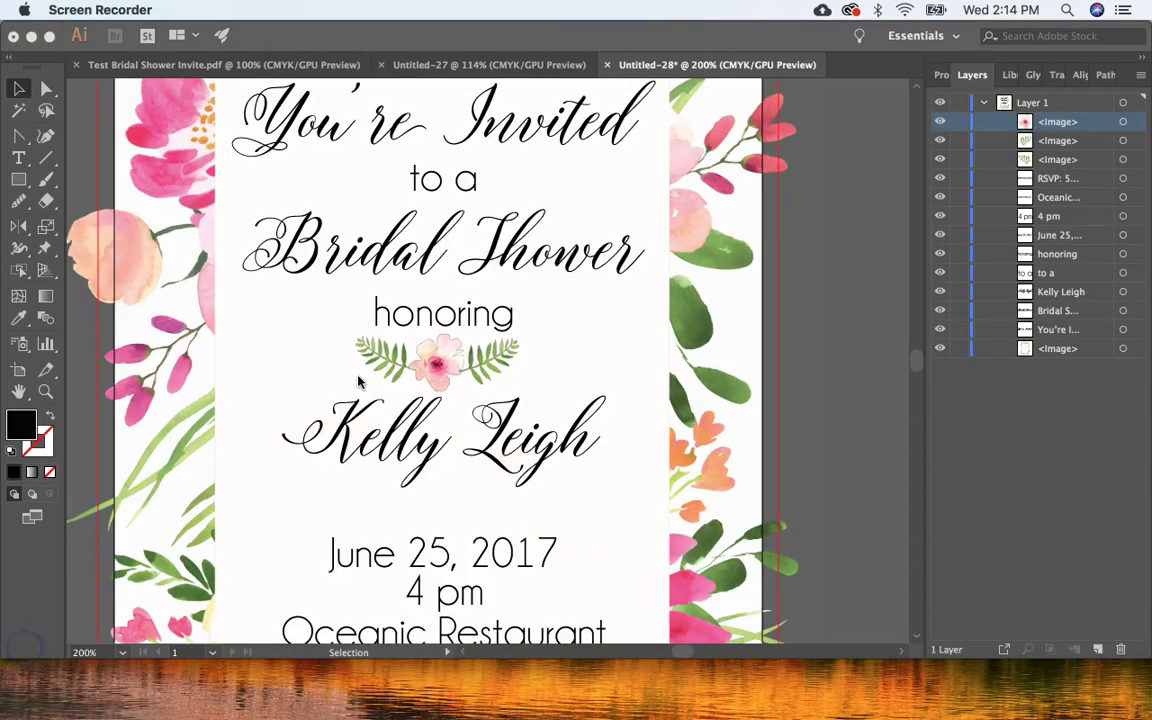
# Select the right leaf, pink flower and left leaf together using their Layers panel rows
pyautogui.click(390, 360)
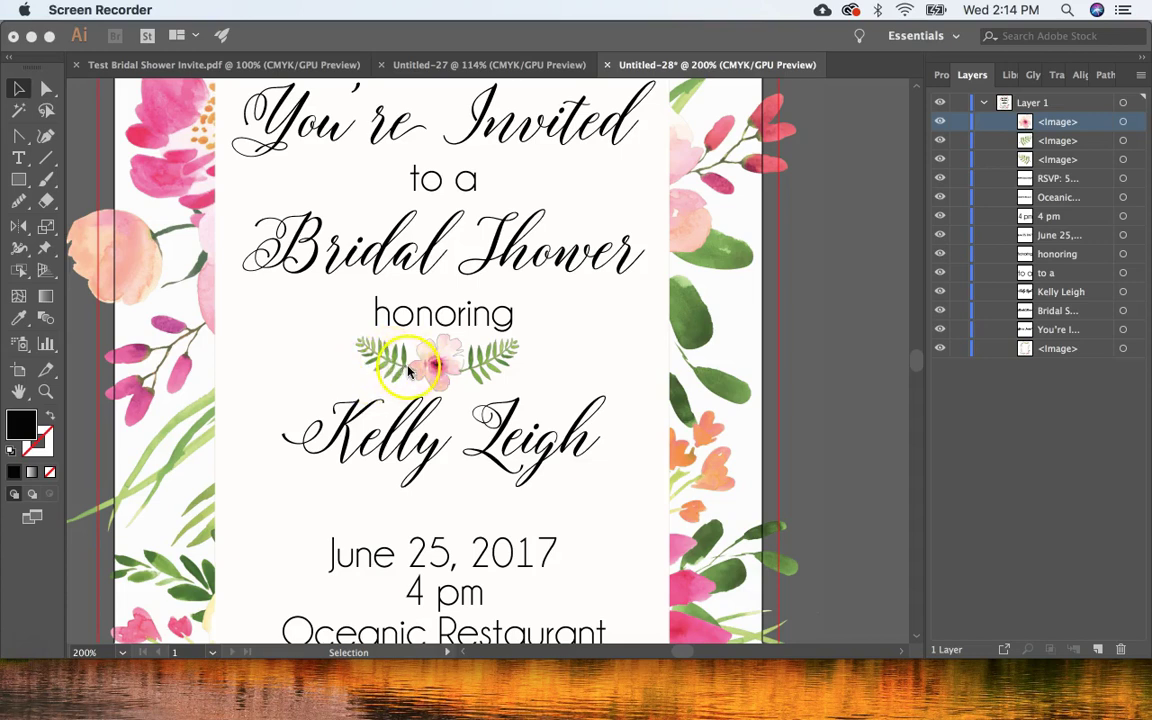
pyautogui.moveTo(408, 370); pyautogui.dragTo(410, 372)
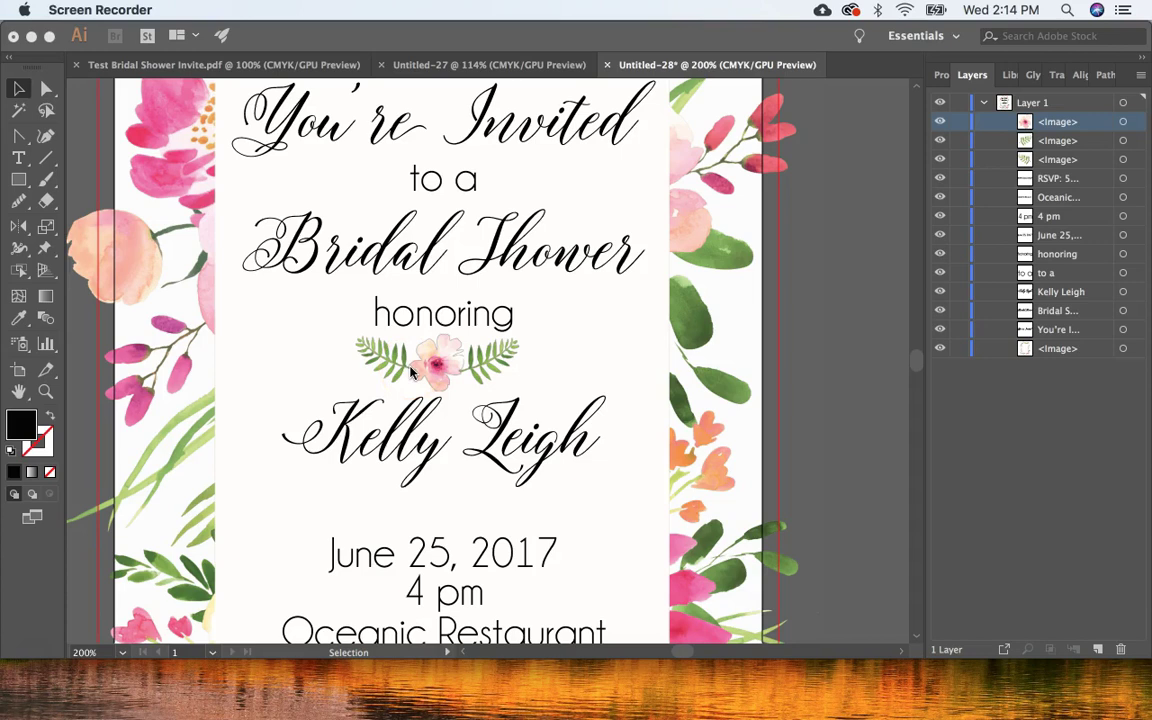
pyautogui.click(970, 77)
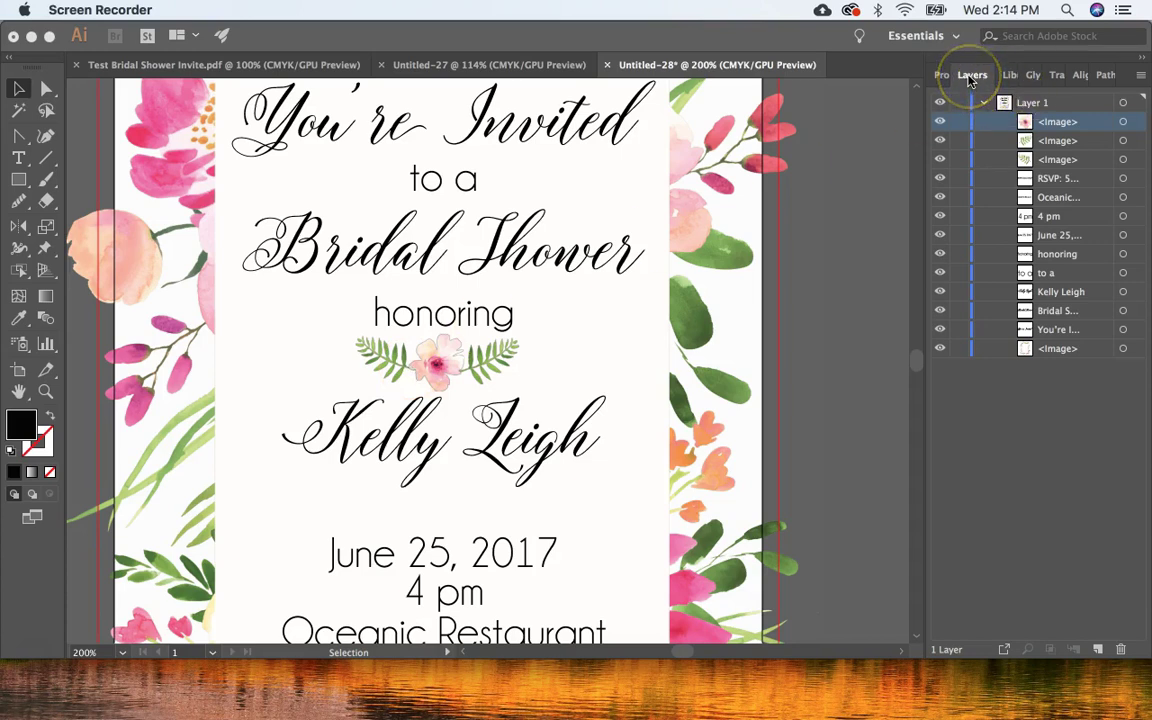
pyautogui.click(1036, 121)
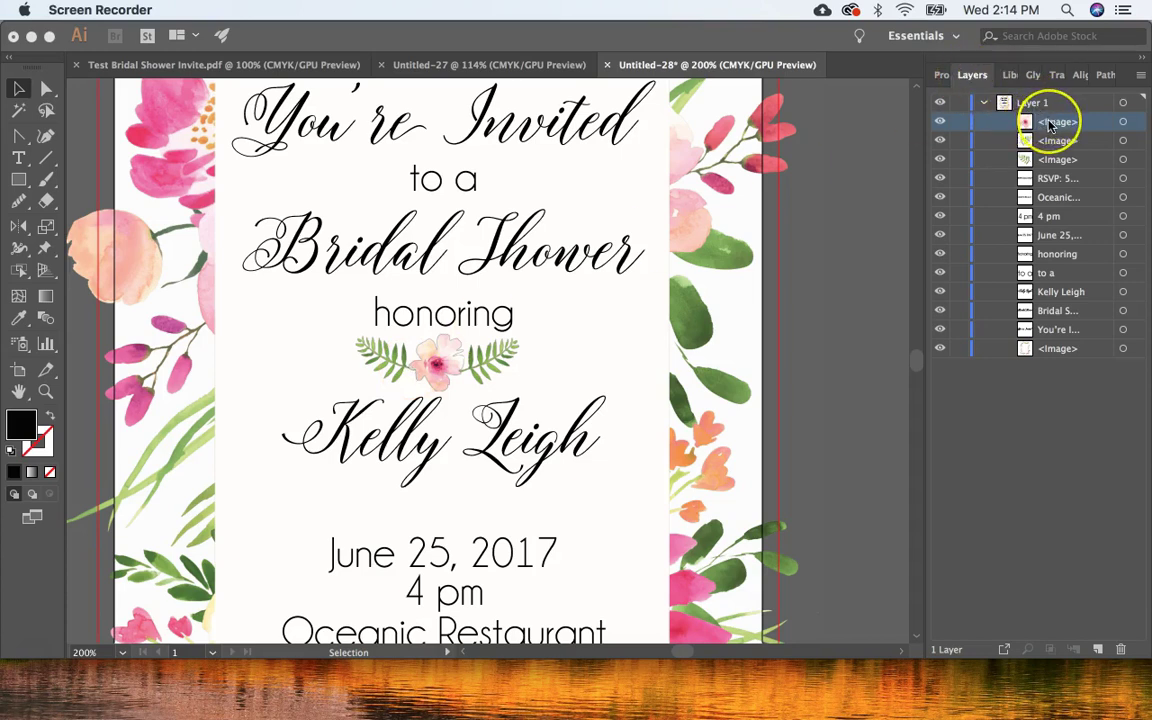
pyautogui.click(1024, 142)
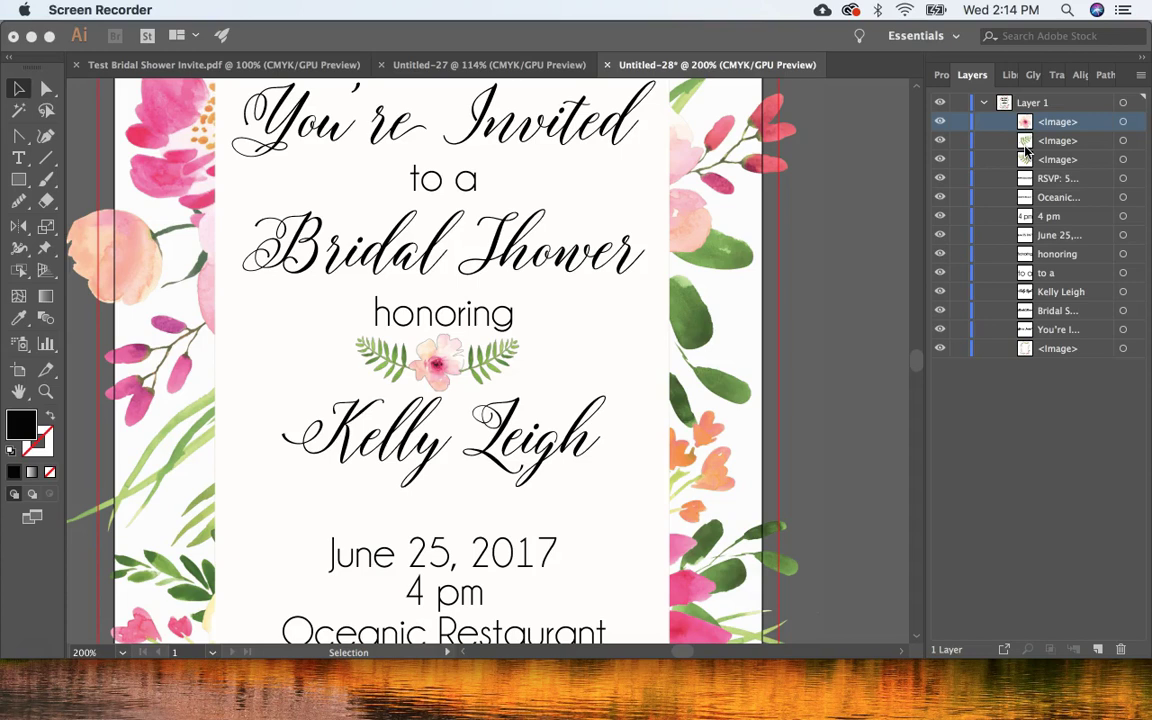
pyautogui.click(1138, 124)
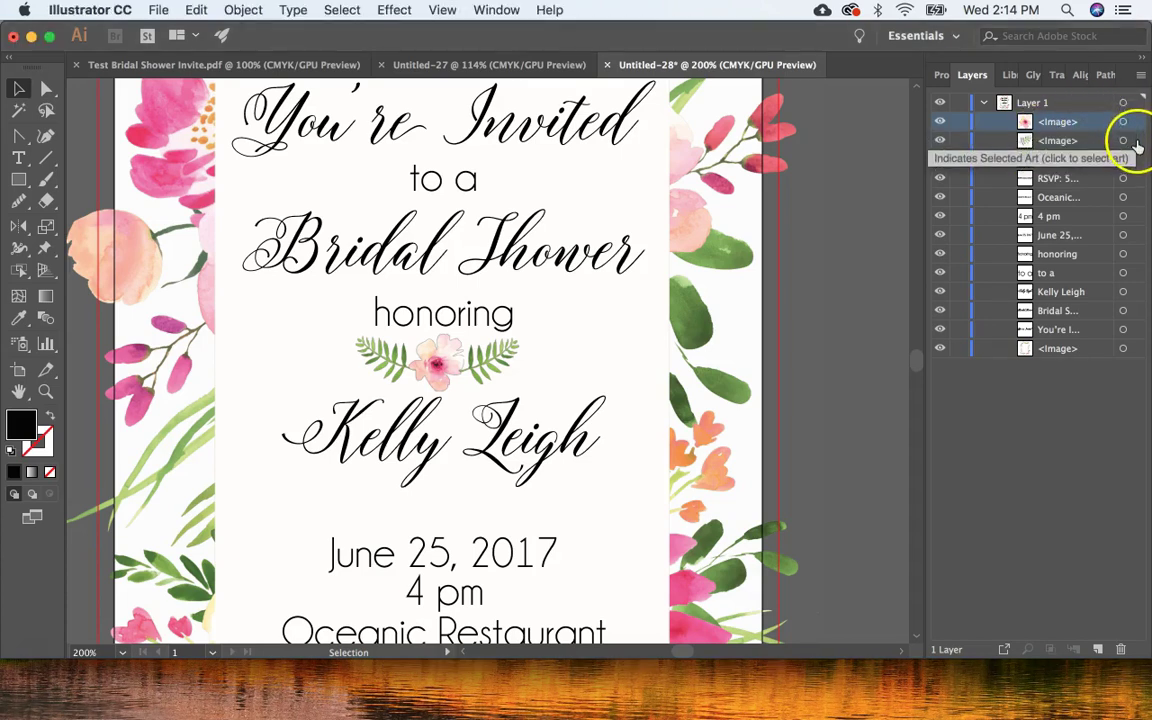
pyautogui.click(1135, 139)
pyautogui.keyDown('shift'); pyautogui.click(1136, 122); pyautogui.keyUp('shift')
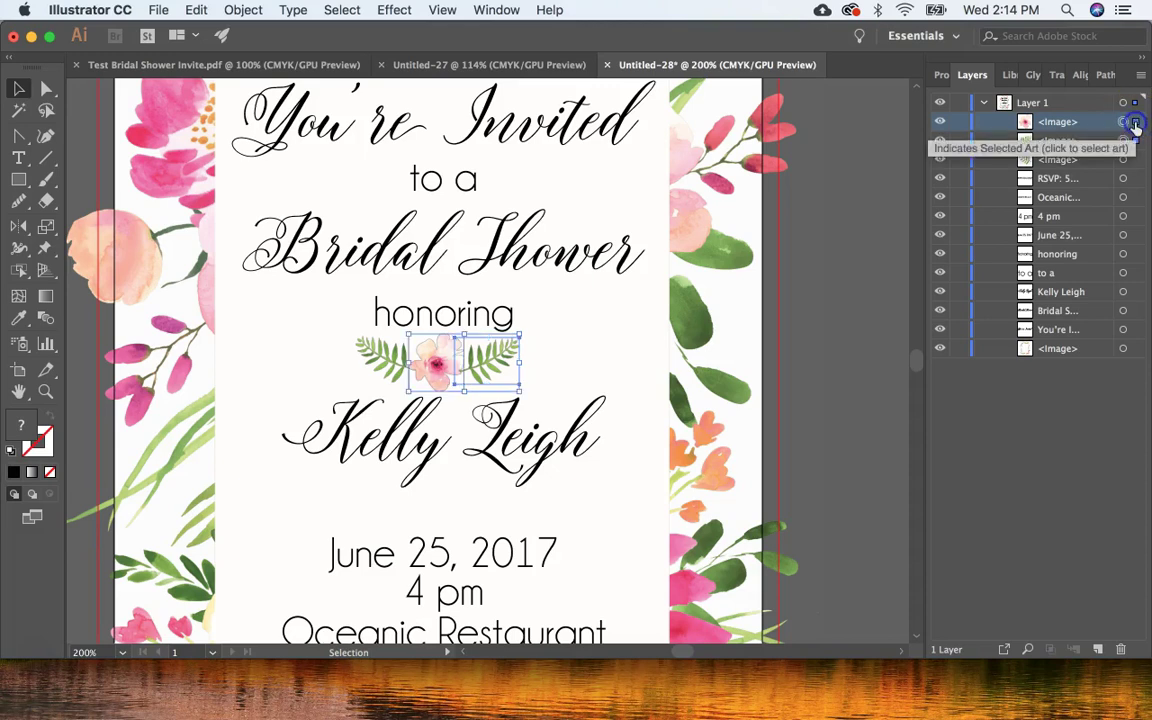
pyautogui.keyDown('shift'); pyautogui.click(1135, 160); pyautogui.keyUp('shift')
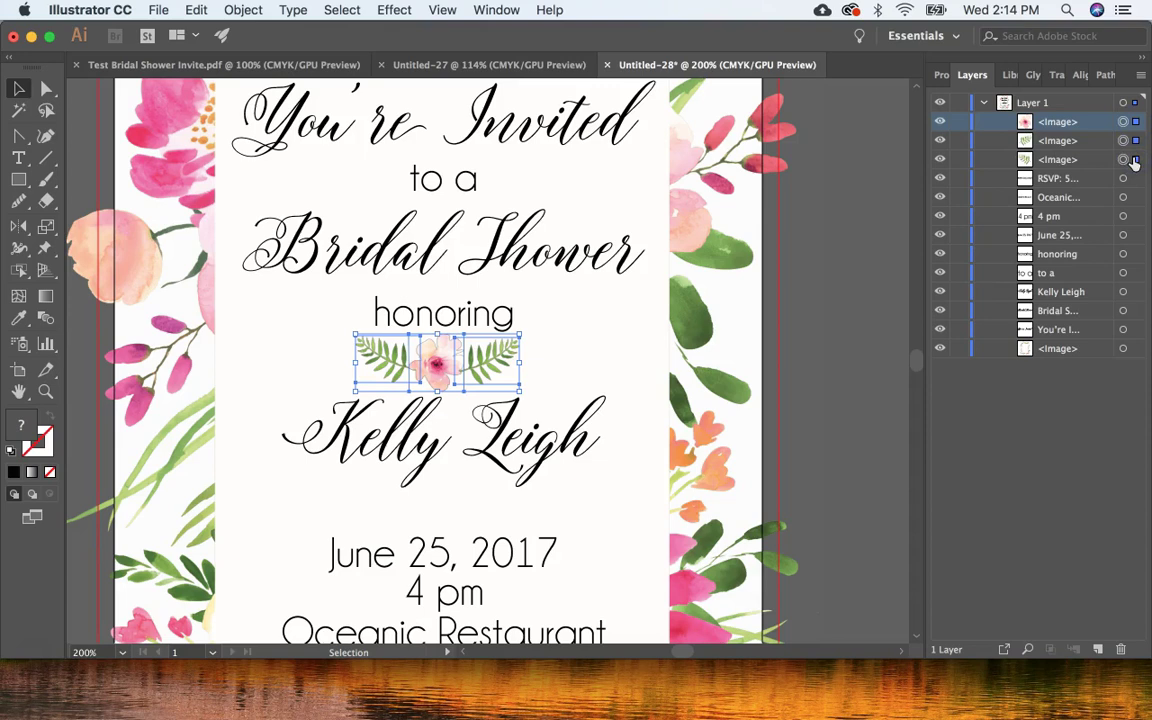
# Group the flower and leaves, then paste a copy centred between the honoree's name and June 25, 2017
pyautogui.press('super+g')
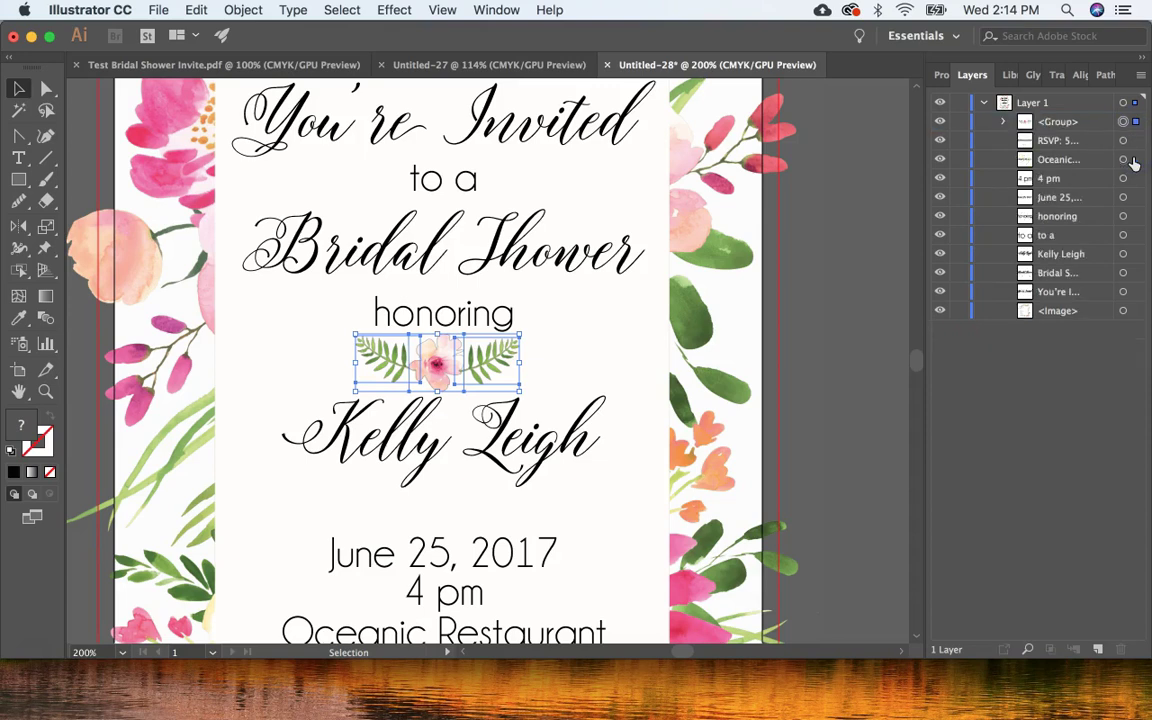
pyautogui.press('super+v')
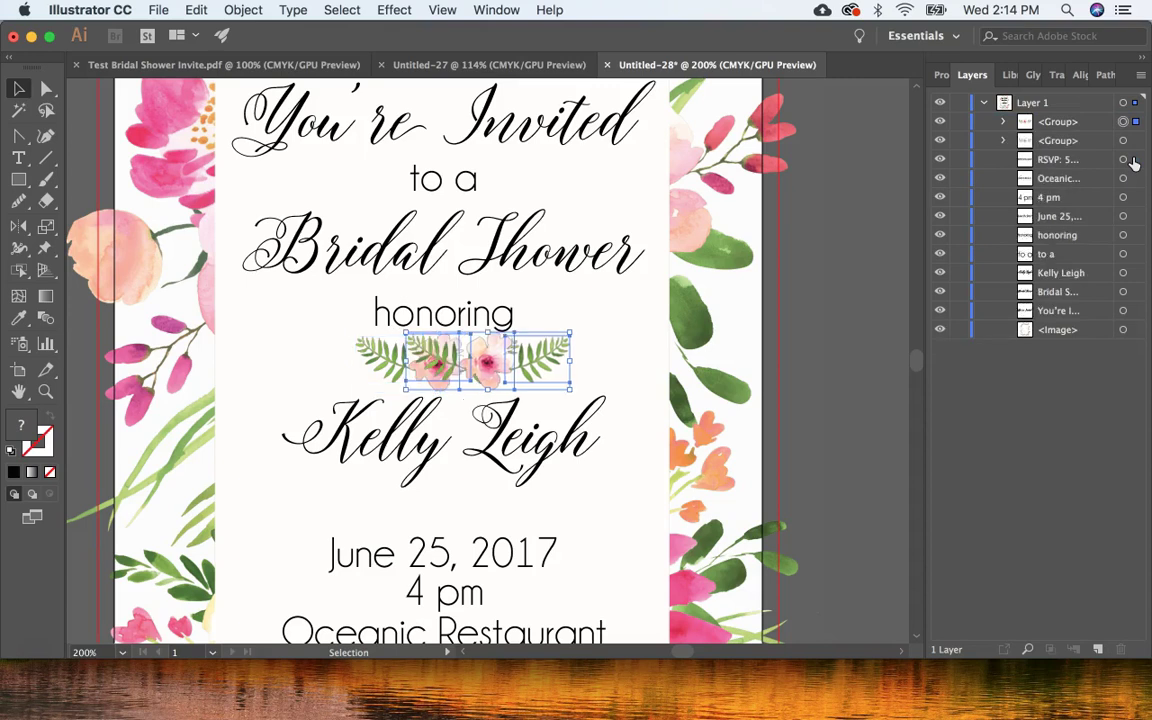
pyautogui.hotkey('shift', 'Down')
pyautogui.hotkey('shift', 'Down')
pyautogui.hotkey('shift', 'Down')
pyautogui.hotkey('shift', 'Down')
pyautogui.hotkey('shift', 'Down')
pyautogui.hotkey('shift', 'Down')
pyautogui.hotkey('shift', 'Down')
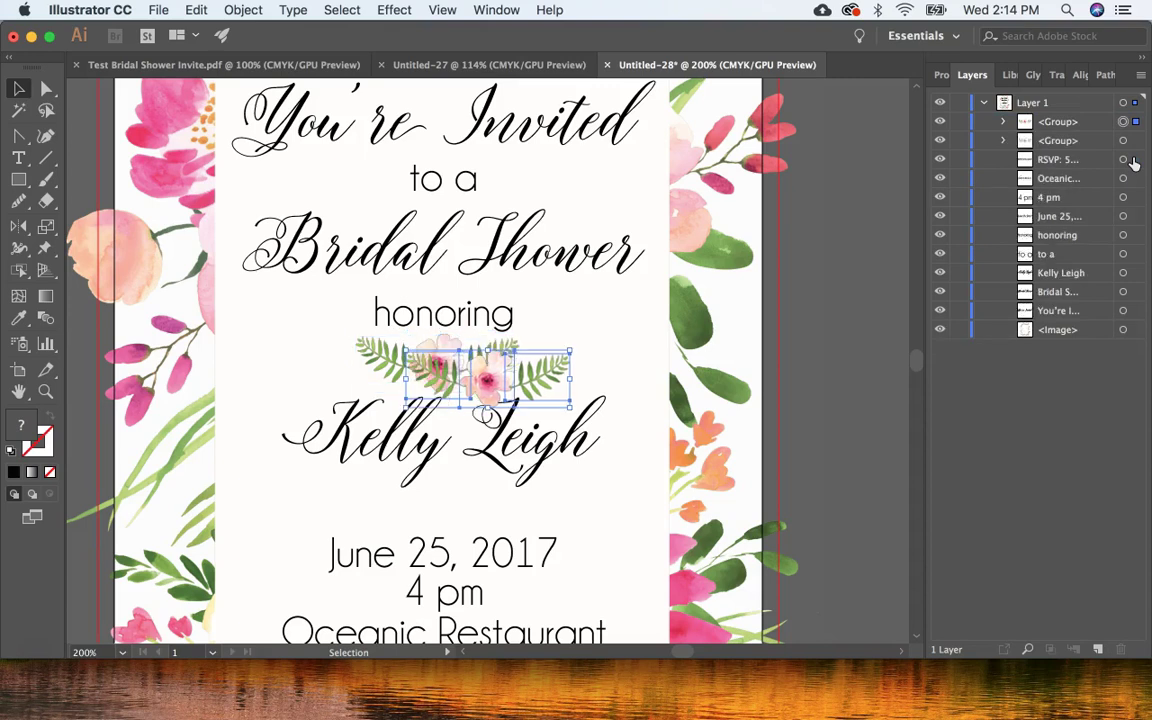
pyautogui.hotkey('shift', 'Left')
pyautogui.hotkey('shift', 'Left')
pyautogui.hotkey('shift', 'Left')
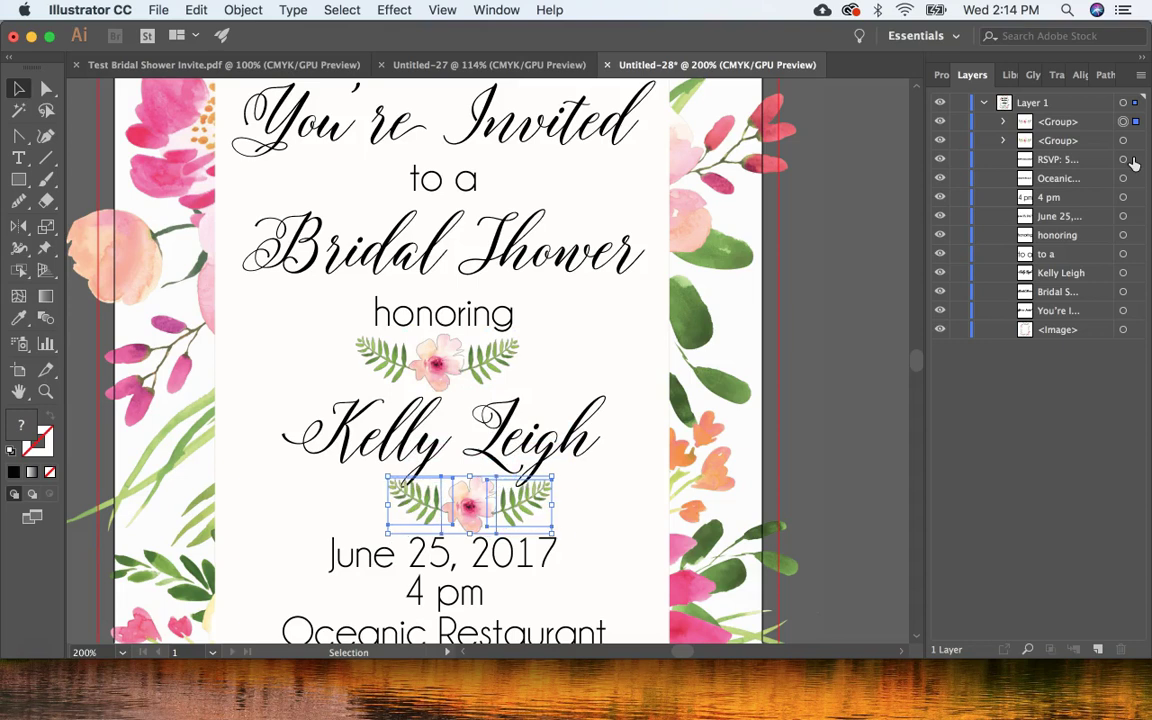
pyautogui.press('Right')
pyautogui.press('Right')
pyautogui.press('Right')
pyautogui.press('Right')
pyautogui.press('Right')
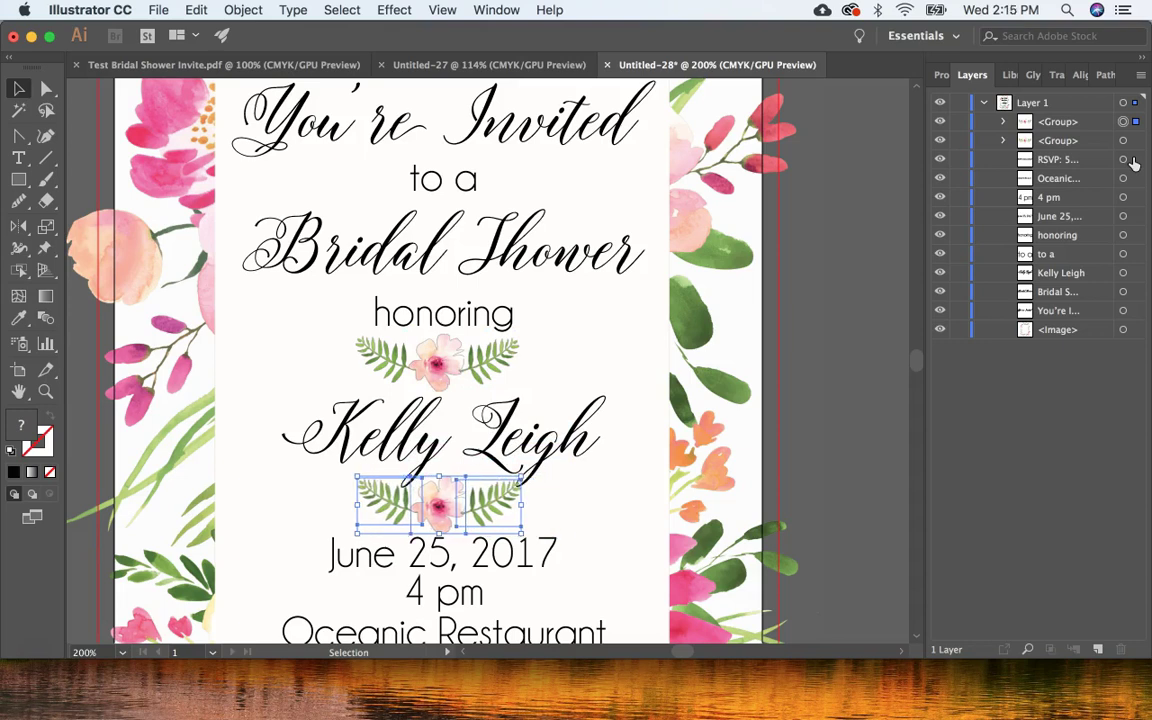
pyautogui.press('Right')
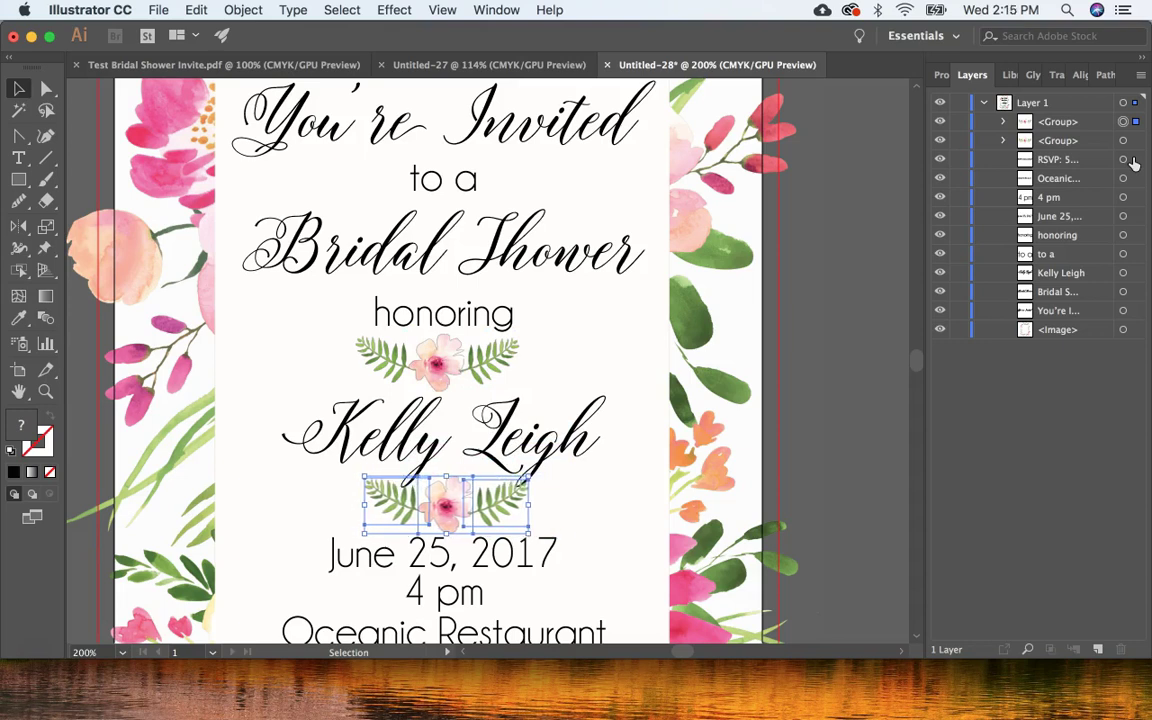
pyautogui.press('Left')
pyautogui.press('Left')
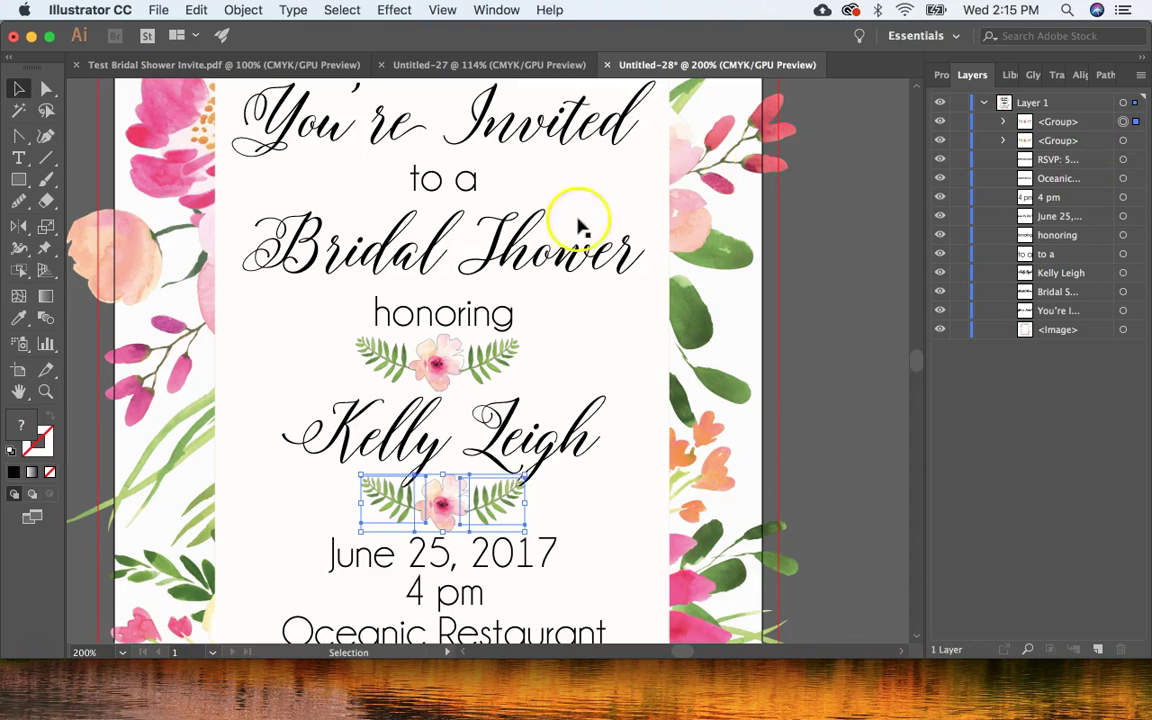
# Rotate the accent under 'honoring' 180° so it mirrors the lower accent, then deselect it
pyautogui.click(443, 353)
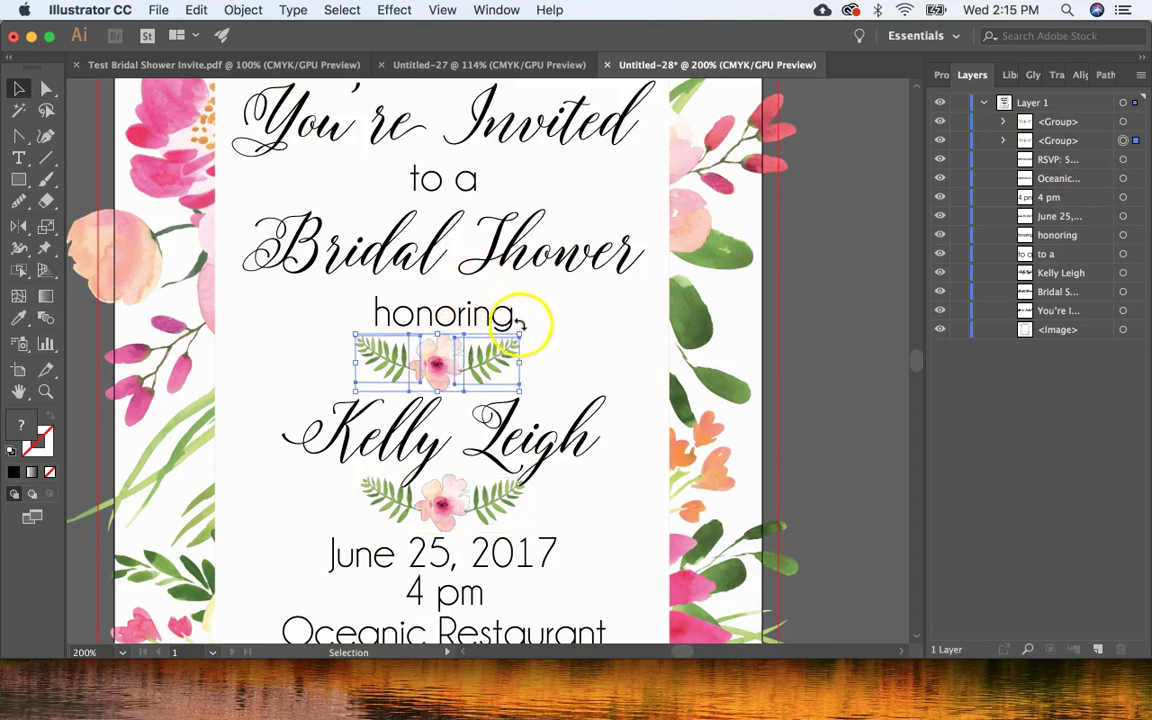
pyautogui.moveTo(516, 323); pyautogui.dragTo(324, 414)
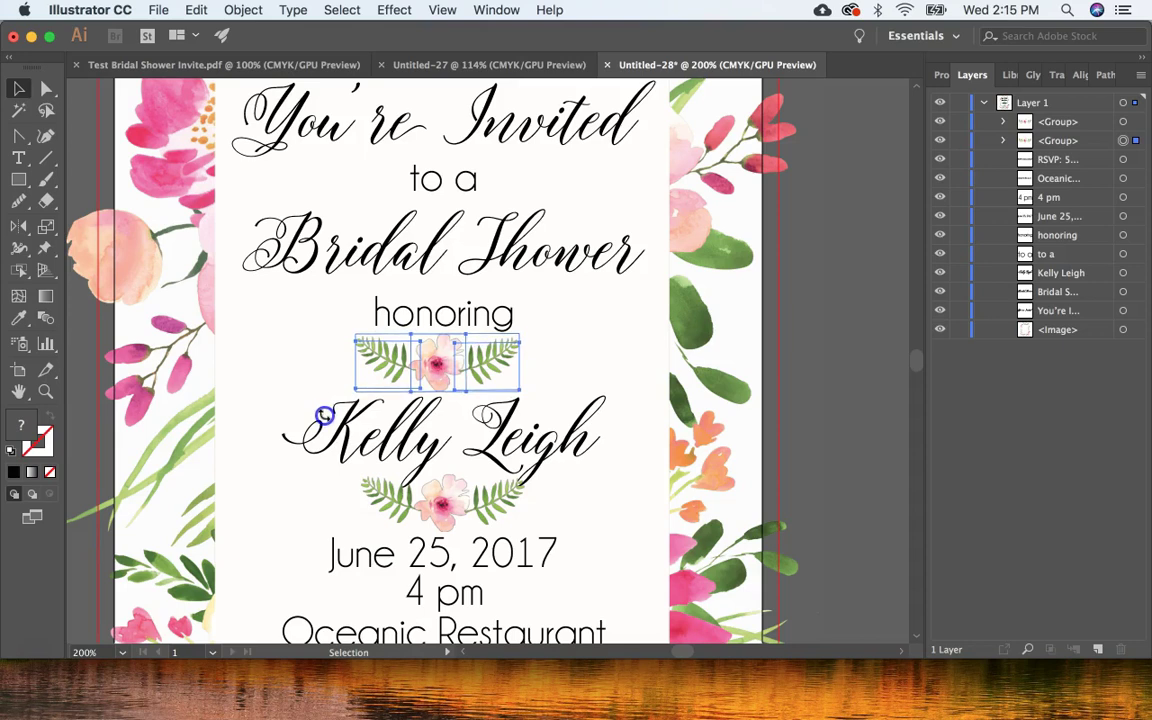
pyautogui.click(353, 327)
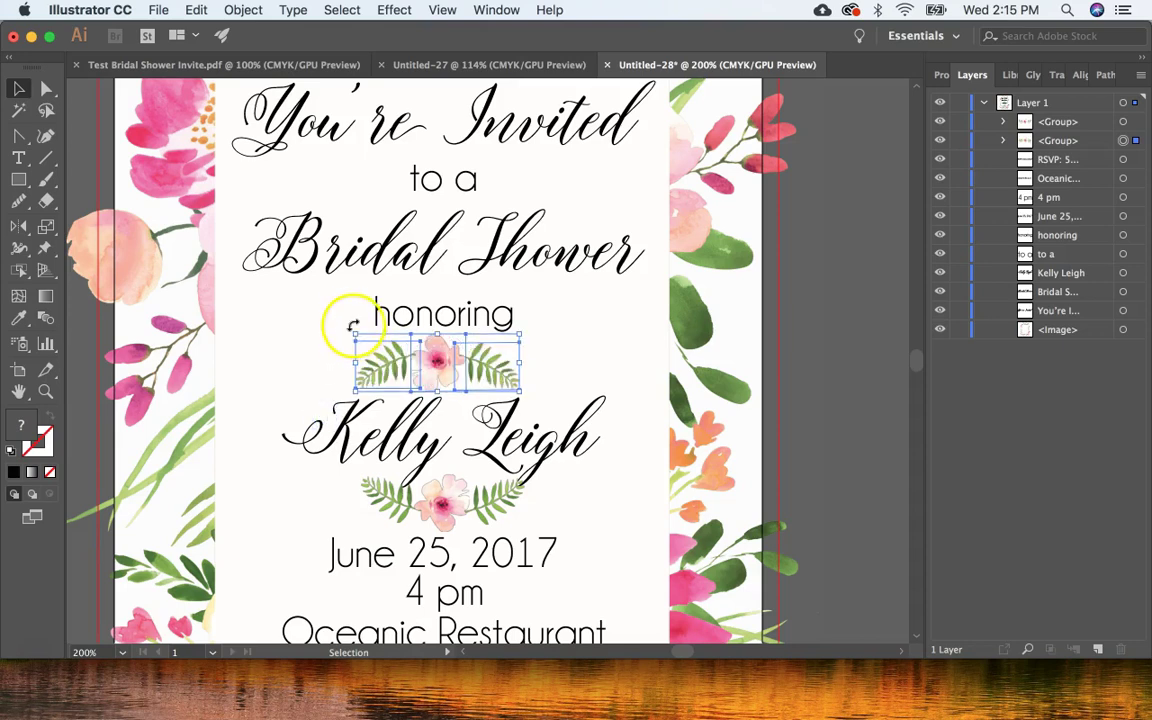
pyautogui.moveTo(353, 327); pyautogui.dragTo(378, 338)
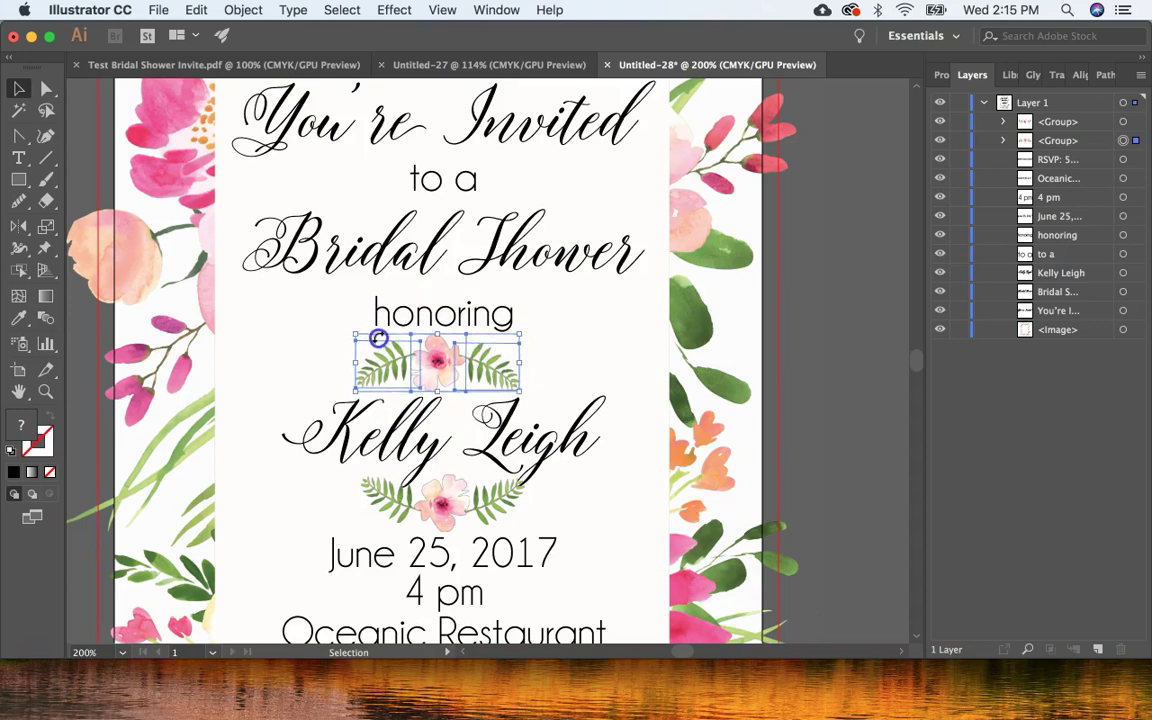
pyautogui.click(240, 10)
pyautogui.moveTo(245, 31)
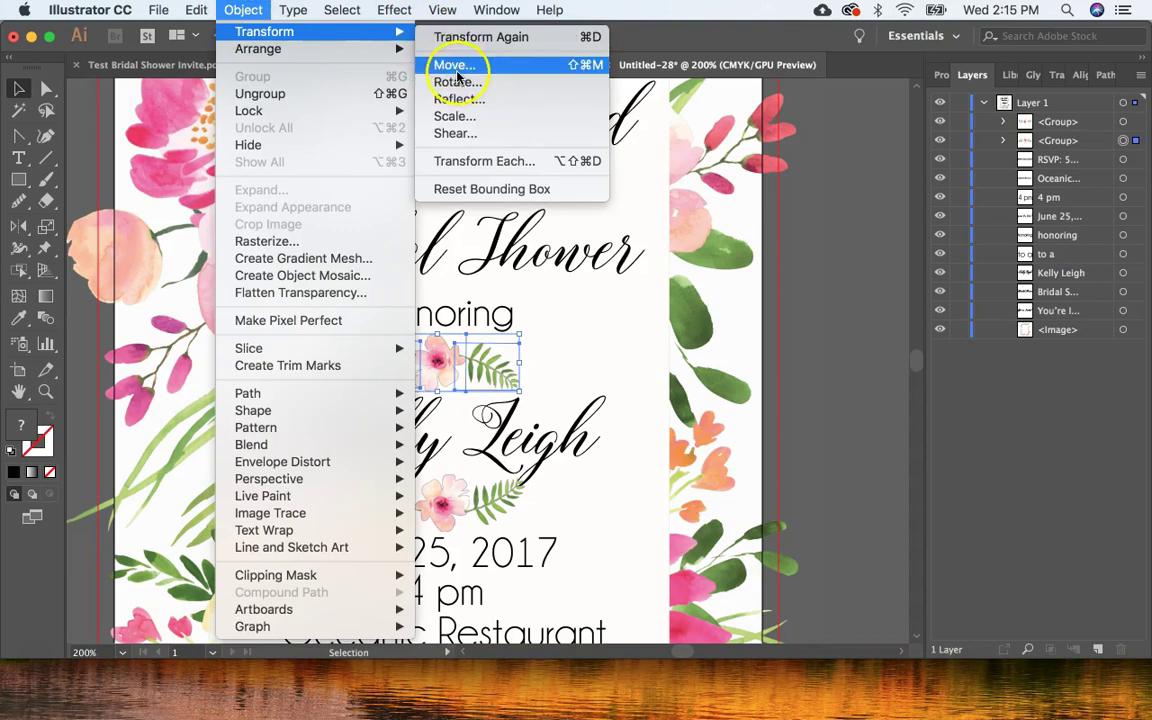
pyautogui.click(613, 357)
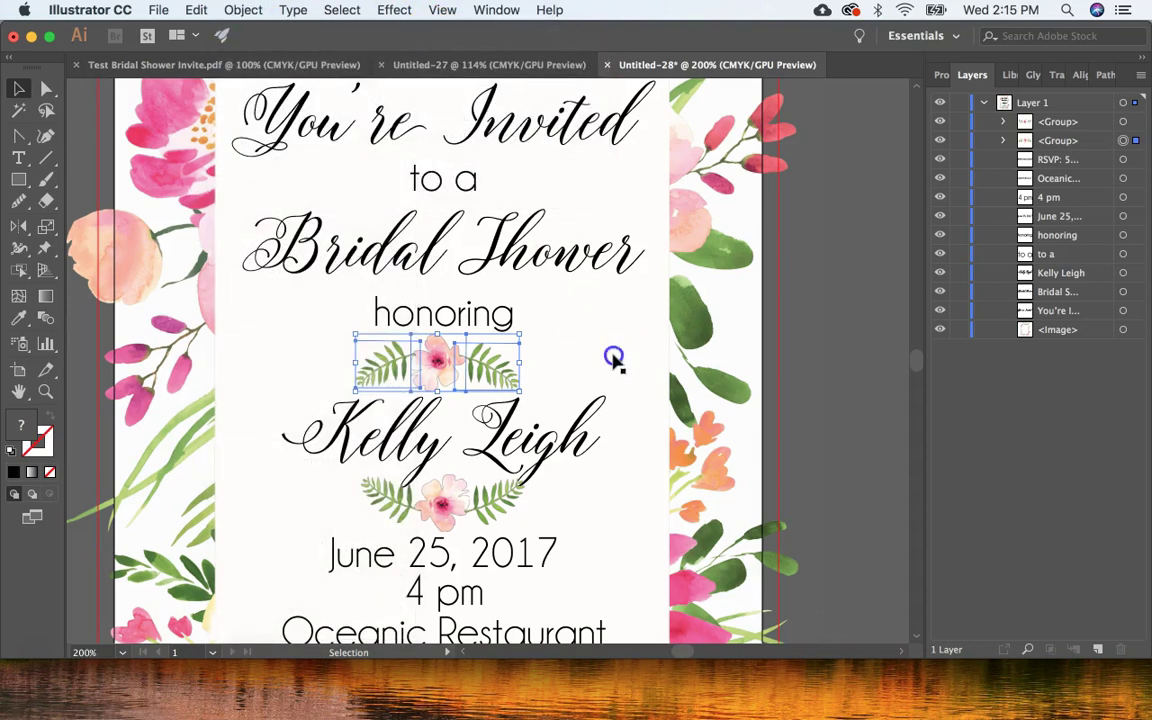
pyautogui.click(614, 358)
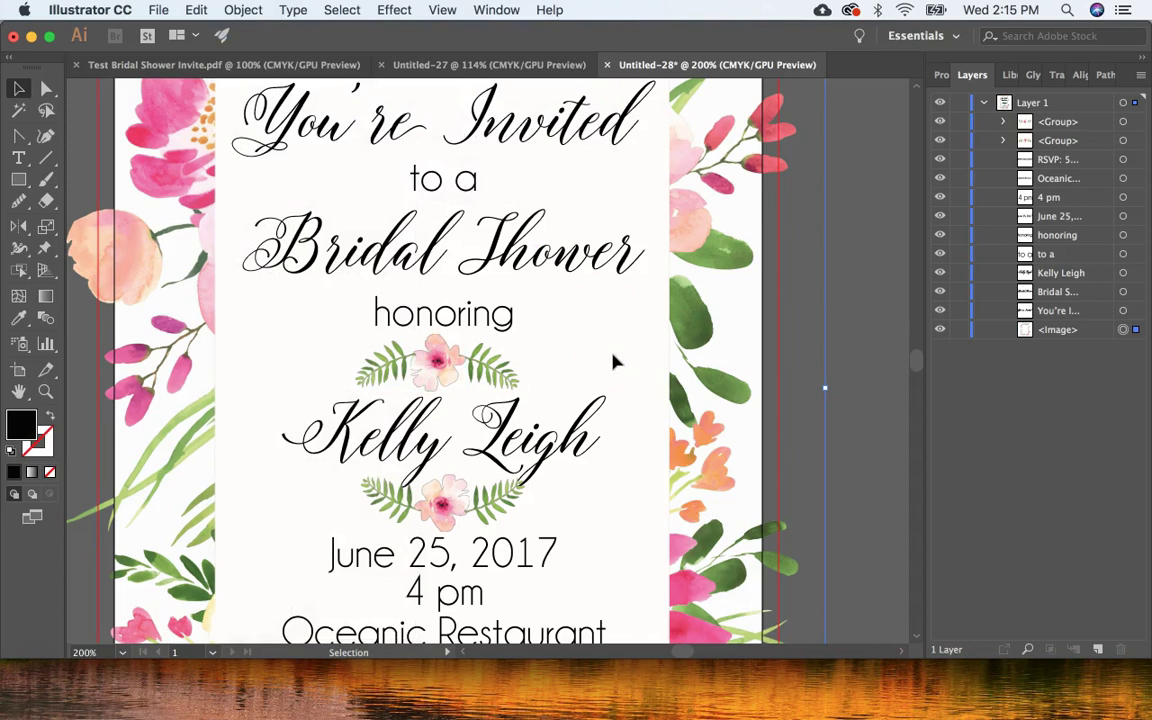
# Move the honoree's name slightly higher so it sits evenly between both accents
pyautogui.press('super+minus')
pyautogui.click(519, 446)
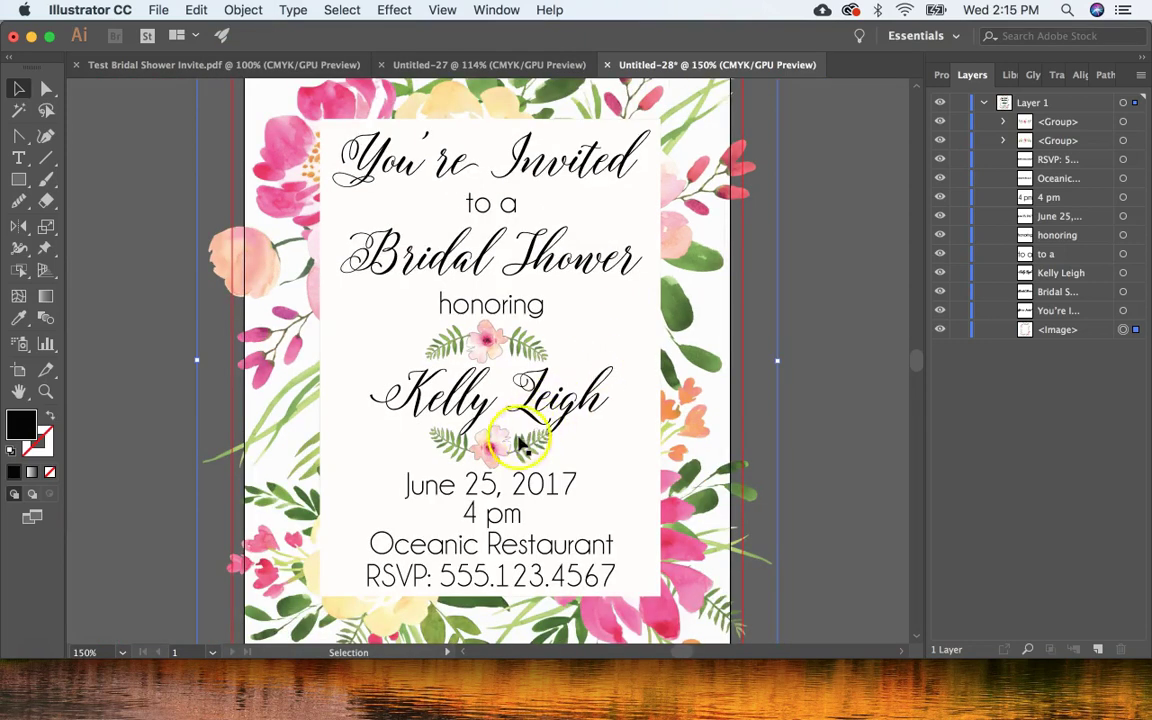
pyautogui.click(535, 394)
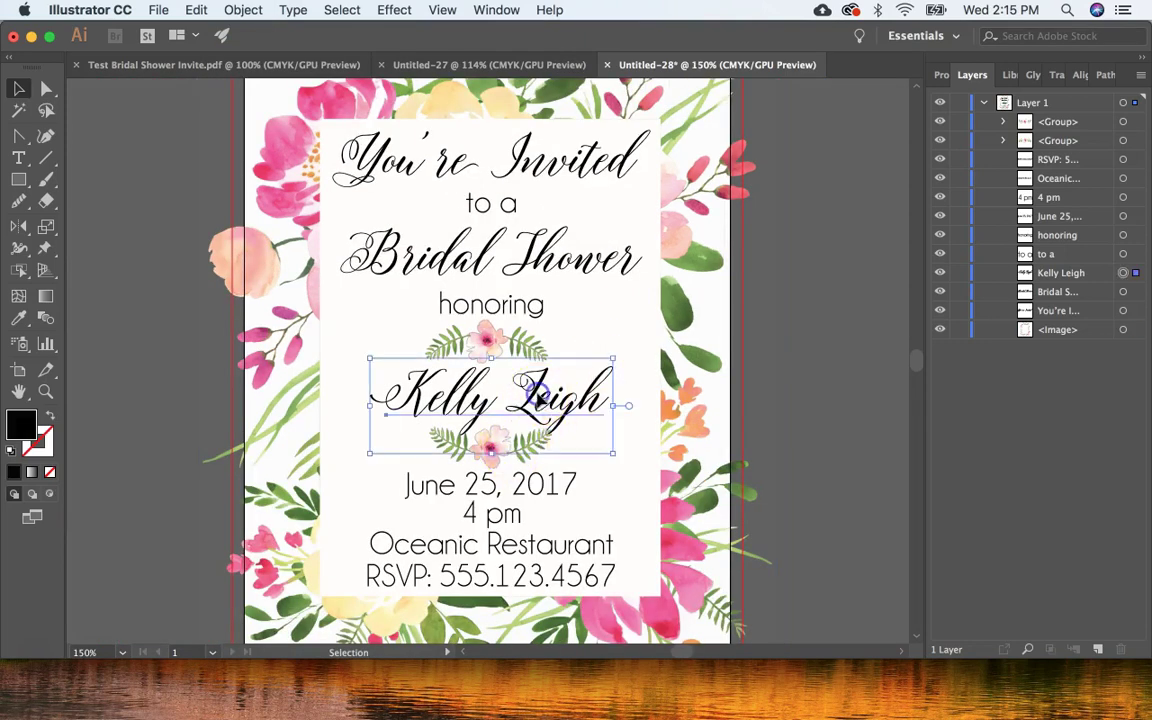
pyautogui.click(527, 336)
pyautogui.click(537, 386)
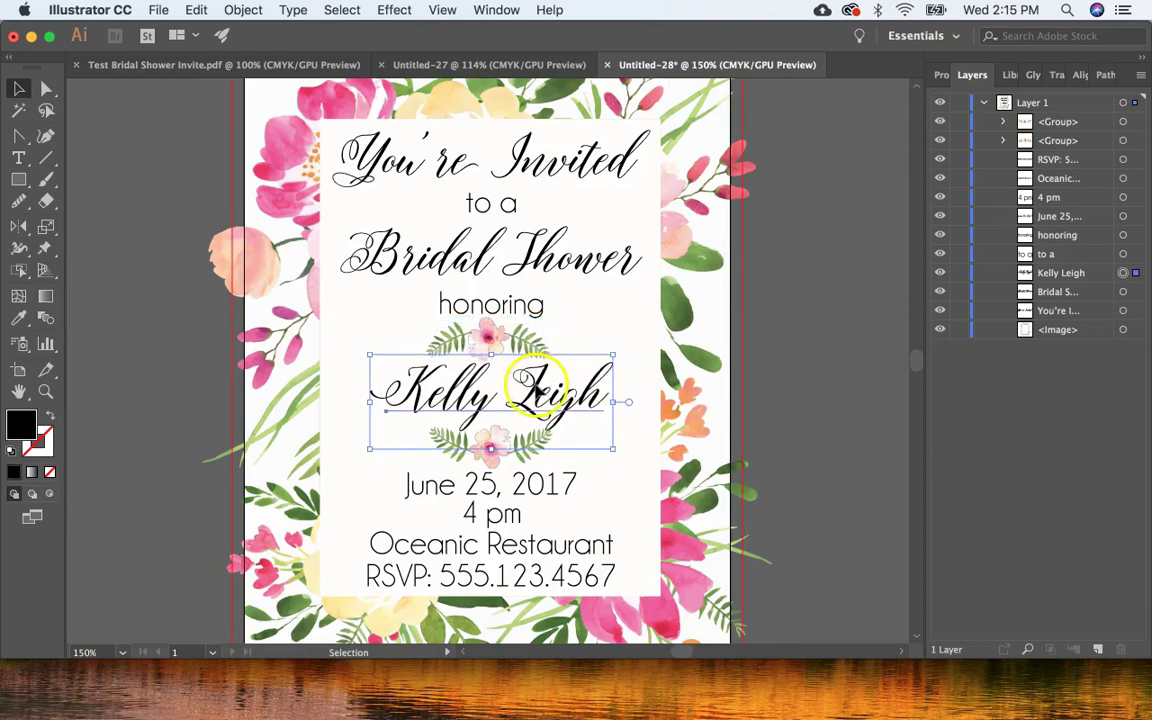
pyautogui.click(522, 440)
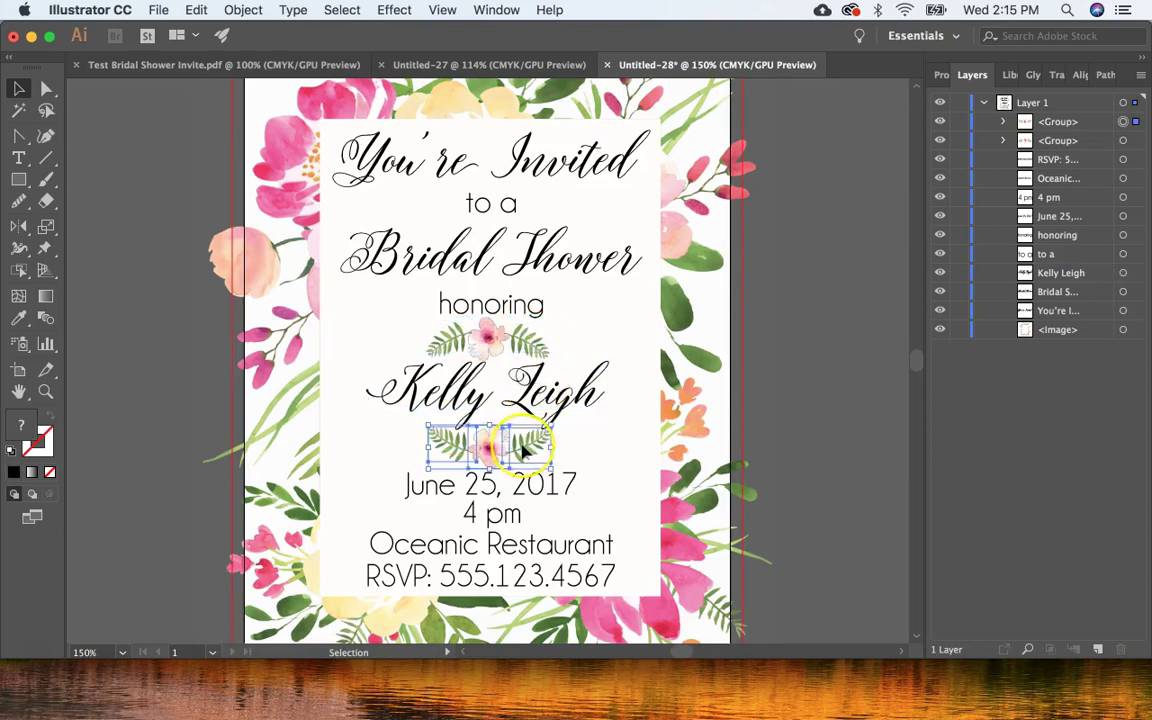
pyautogui.click(623, 452)
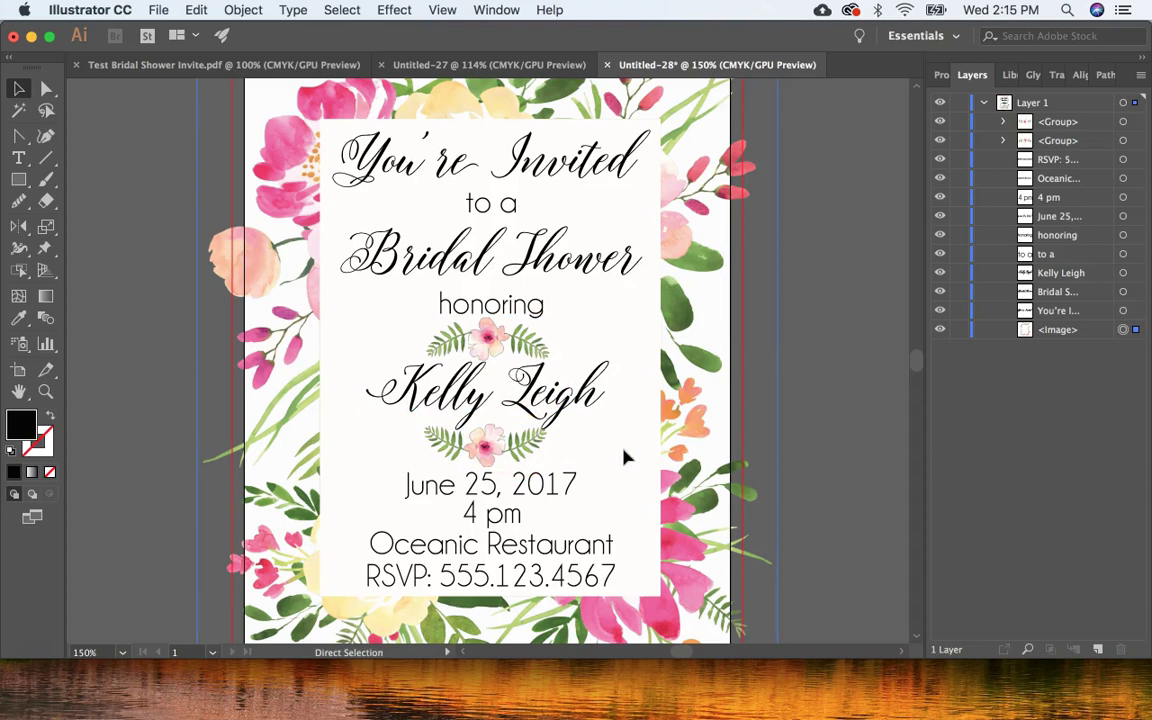
pyautogui.press('super+minus')
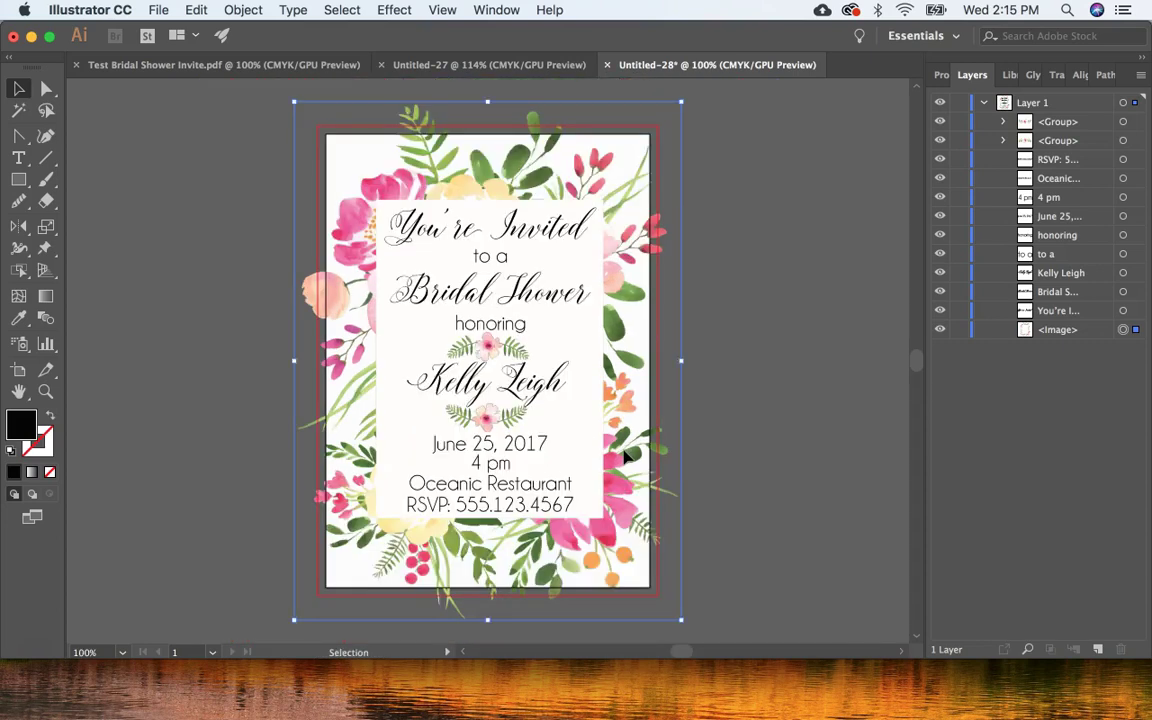
pyautogui.click(163, 12)
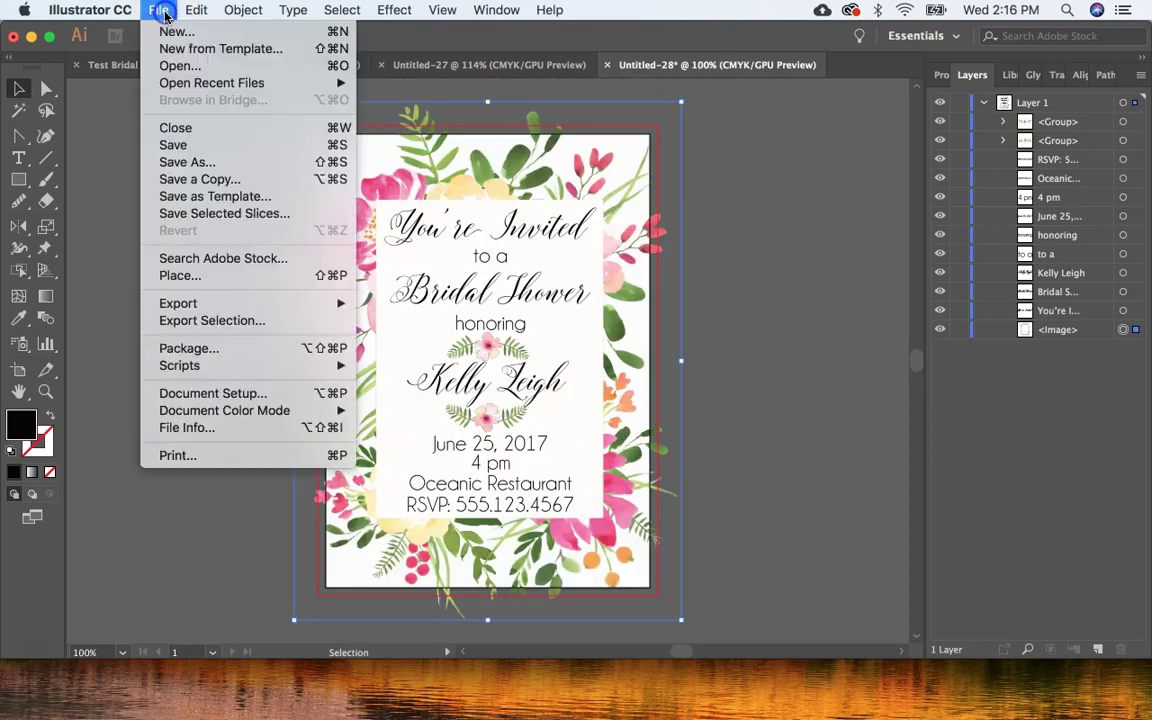
pyautogui.click(218, 164)
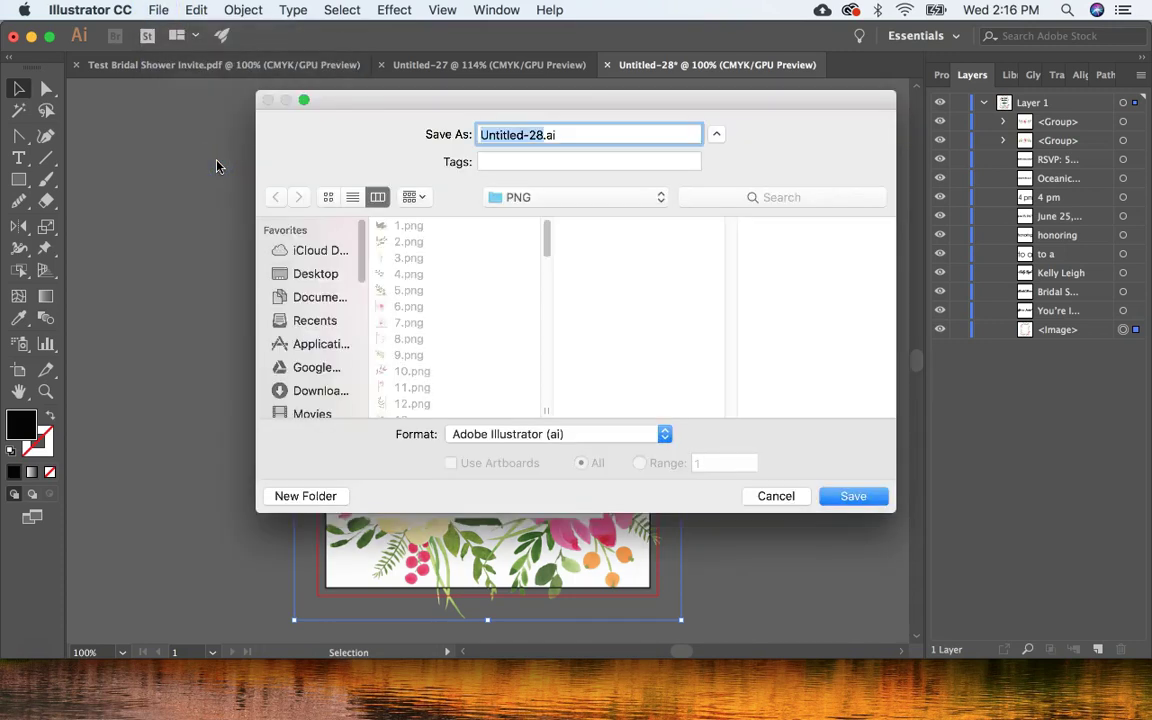
pyautogui.click(405, 265)
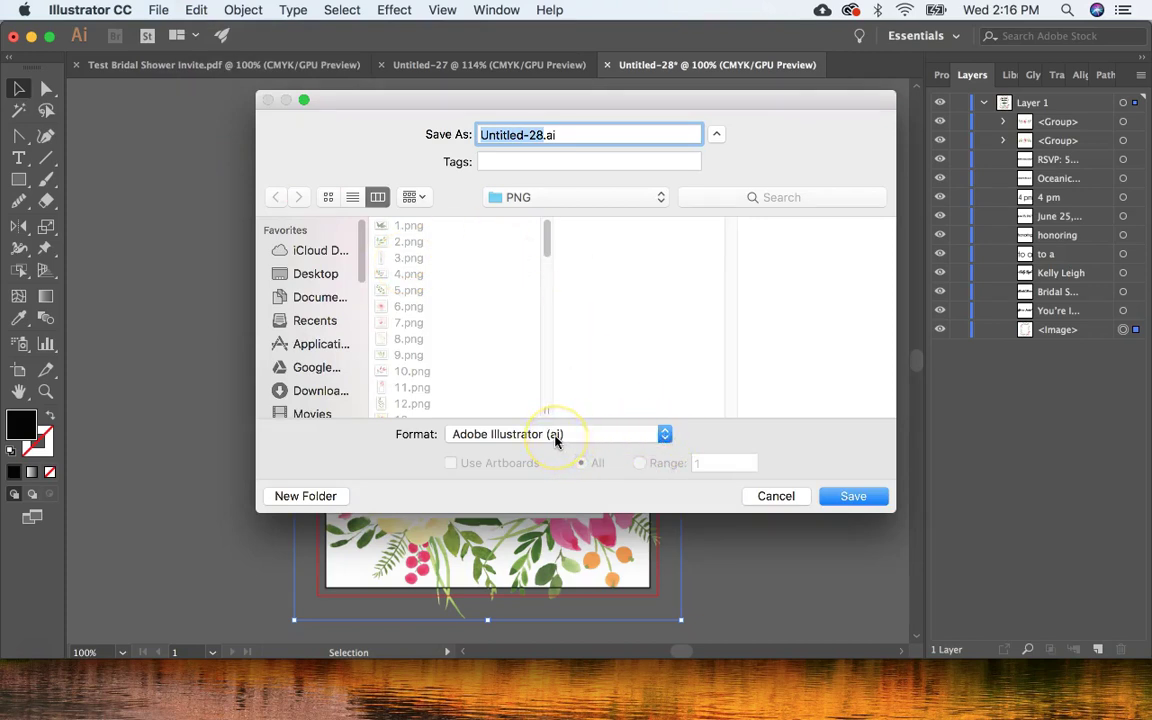
pyautogui.click(663, 436)
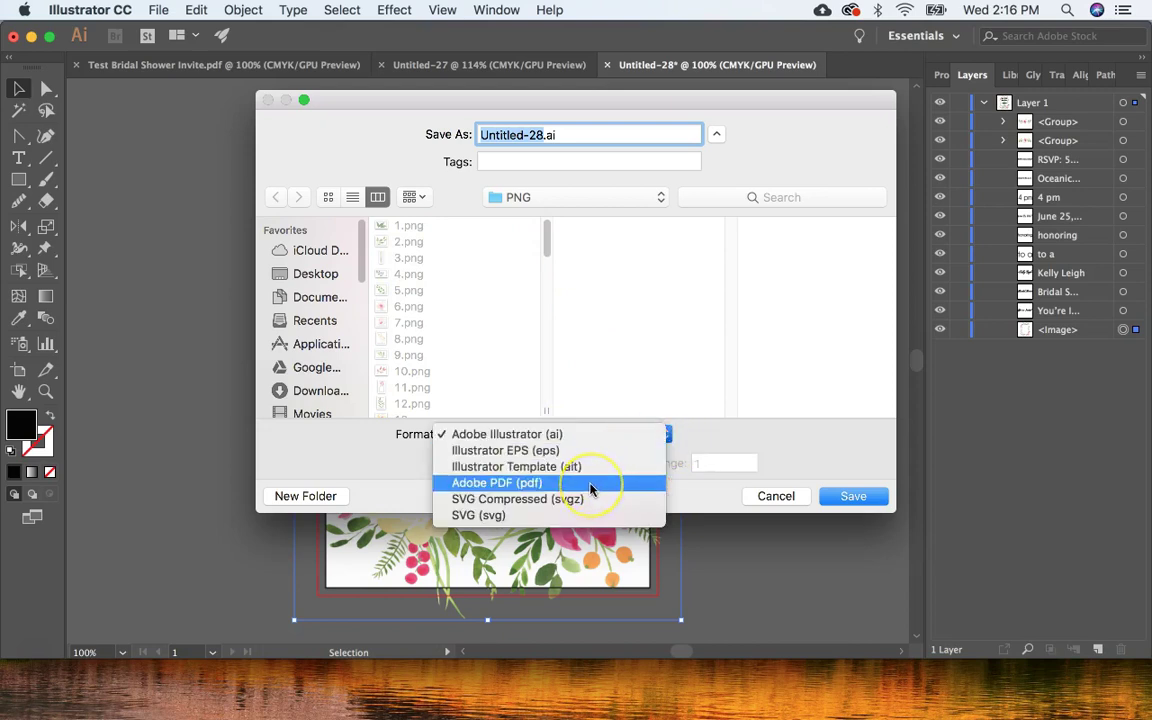
pyautogui.click(770, 490)
pyautogui.click(775, 497)
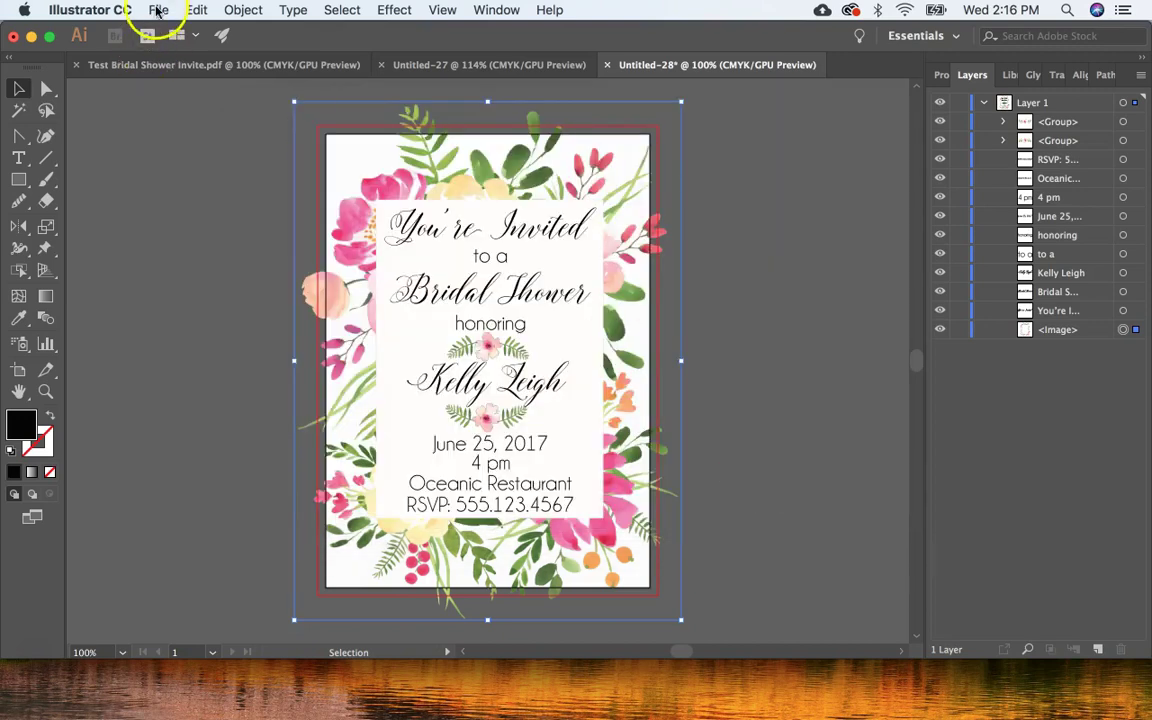
# Start Export As for the invitation and show the list of image formats
pyautogui.click(157, 10)
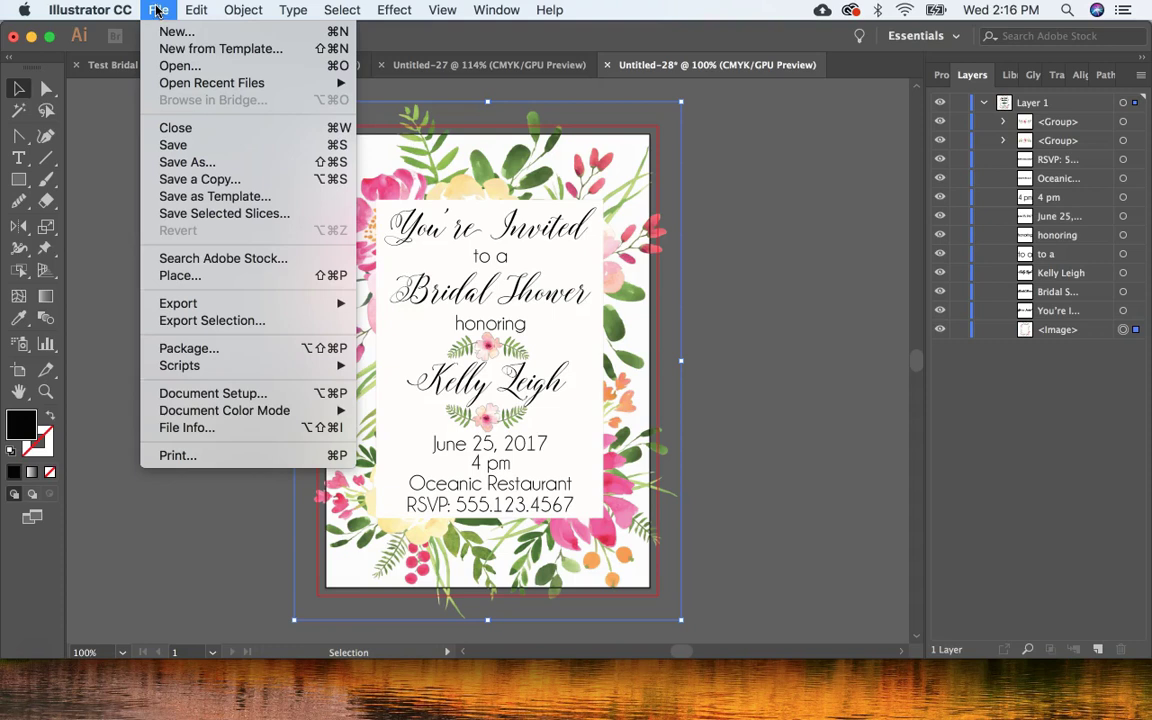
pyautogui.moveTo(249, 302)
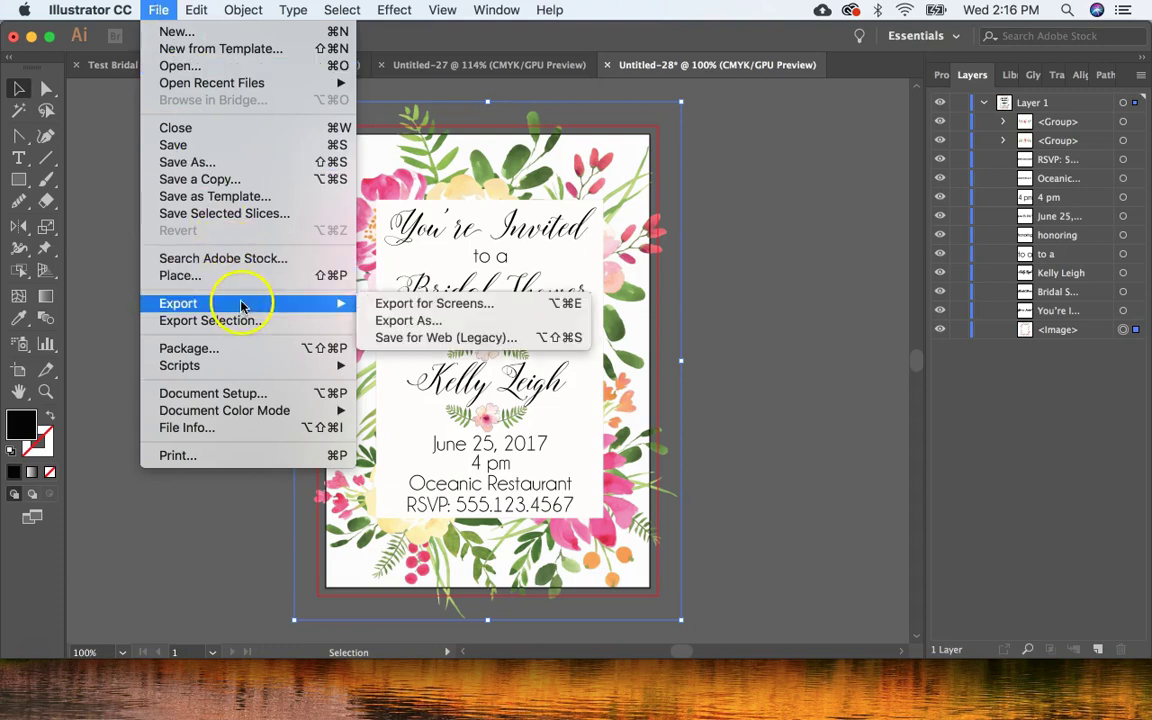
pyautogui.click(382, 320)
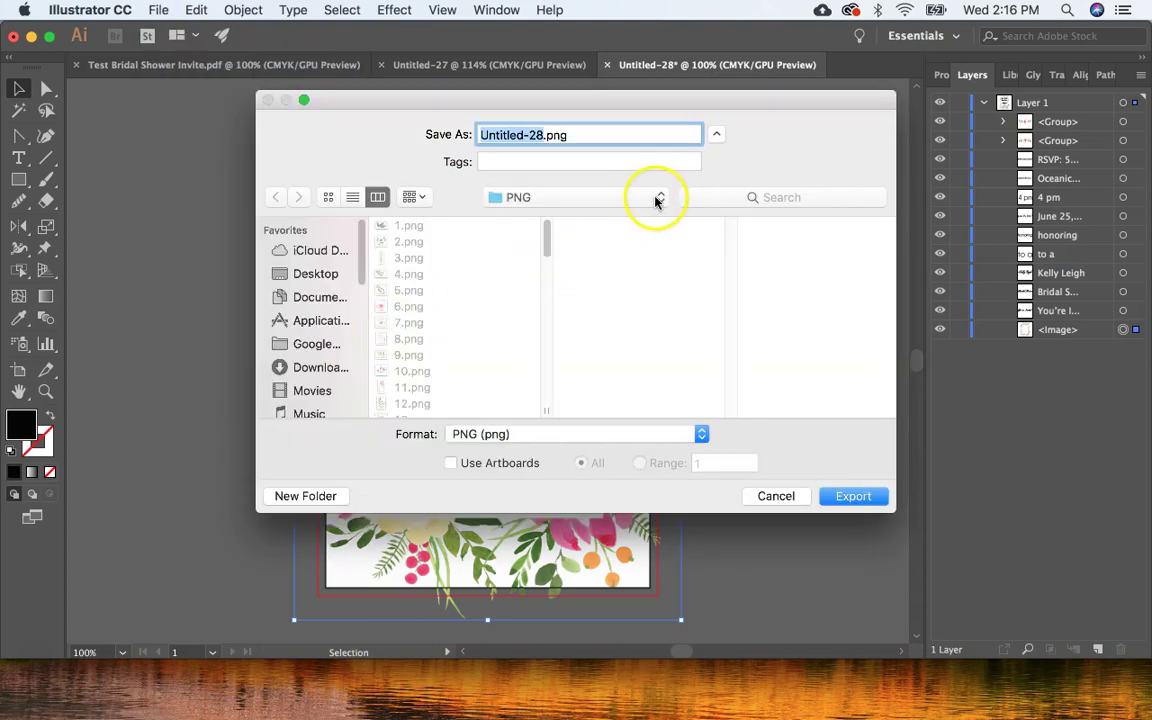
pyautogui.click(702, 434)
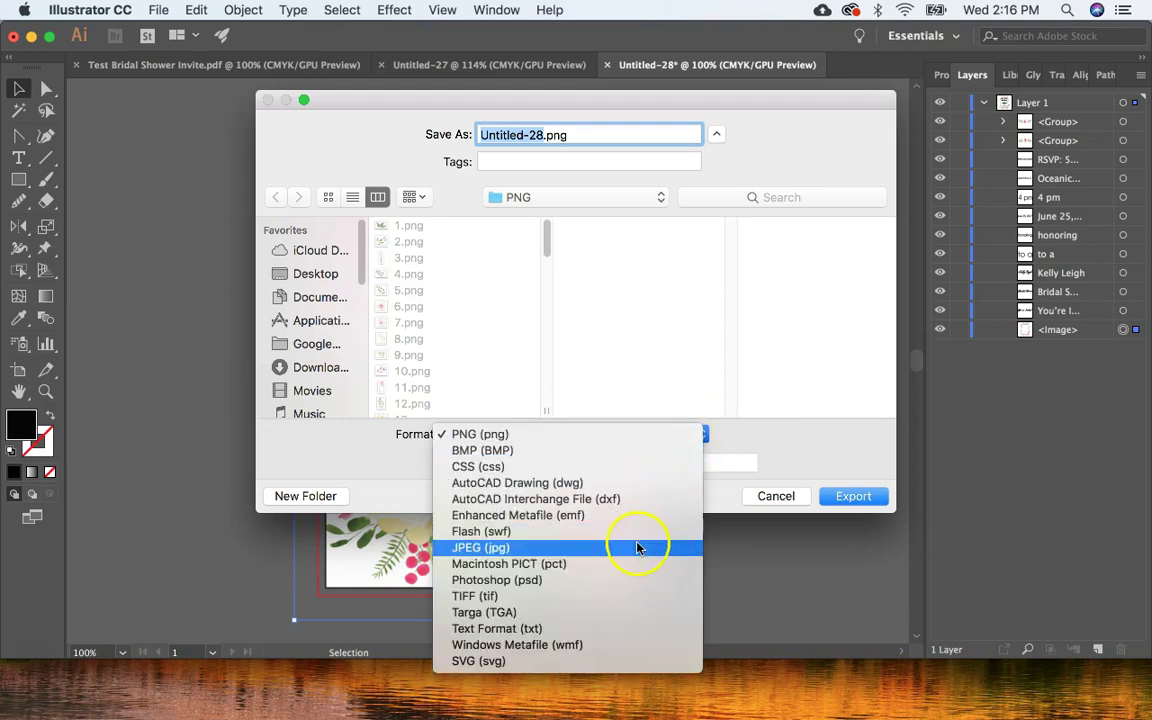